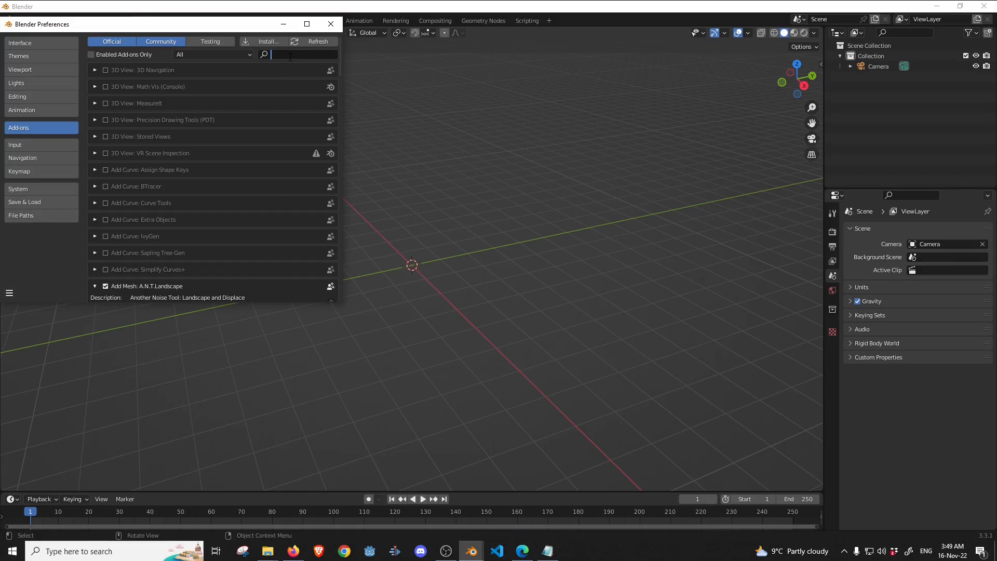
- Search the add-ons for "landsc" to find A.N.T.Landscape, then save the preferences and close them
{"action": "type", "text": "landsc"}
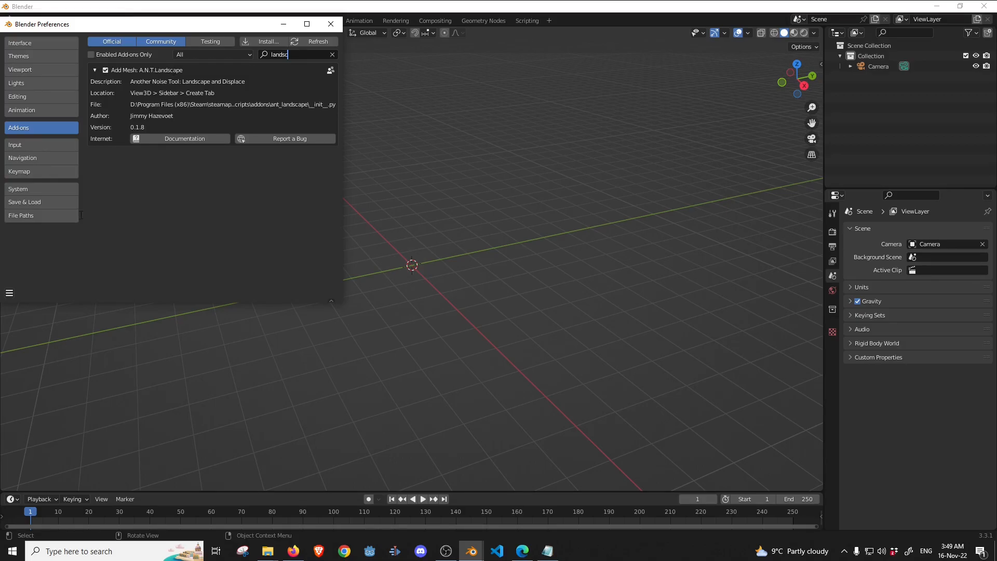
{"action": "left_click", "coordinate": [9, 292]}
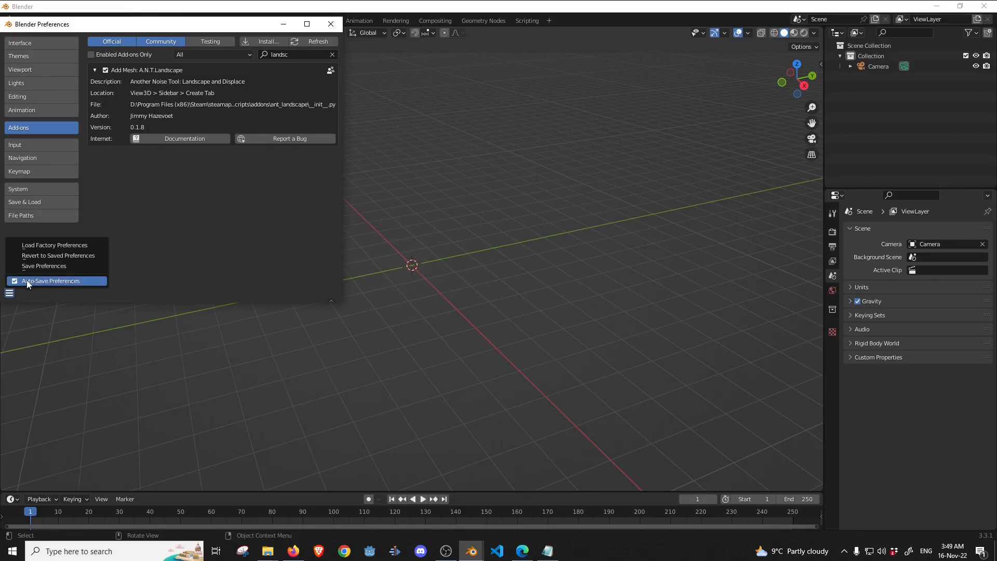
{"action": "left_click", "coordinate": [35, 267]}
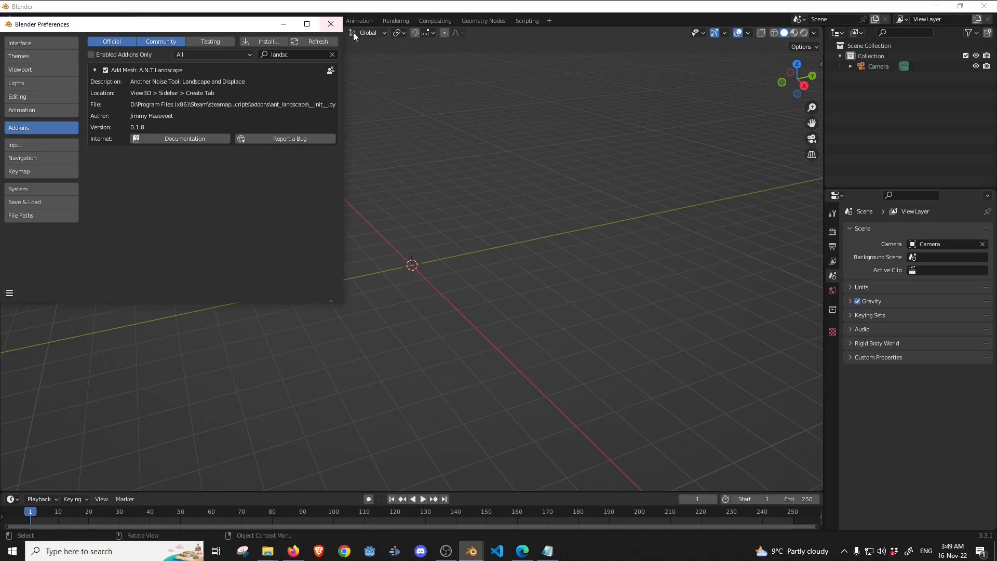
{"action": "left_click", "coordinate": [330, 24]}
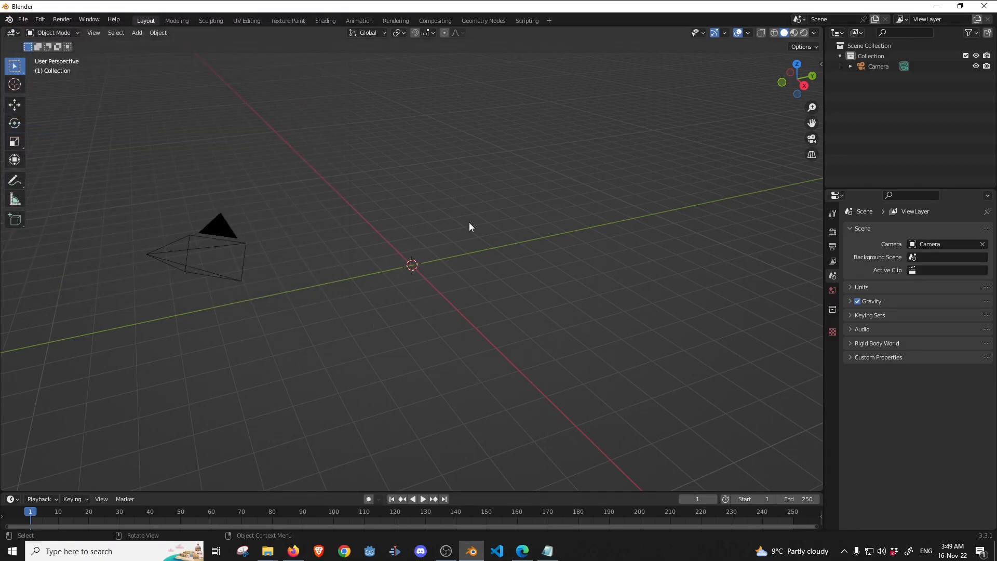
- Add a Landscape mesh object to the scene
{"action": "key", "text": "shift+a"}
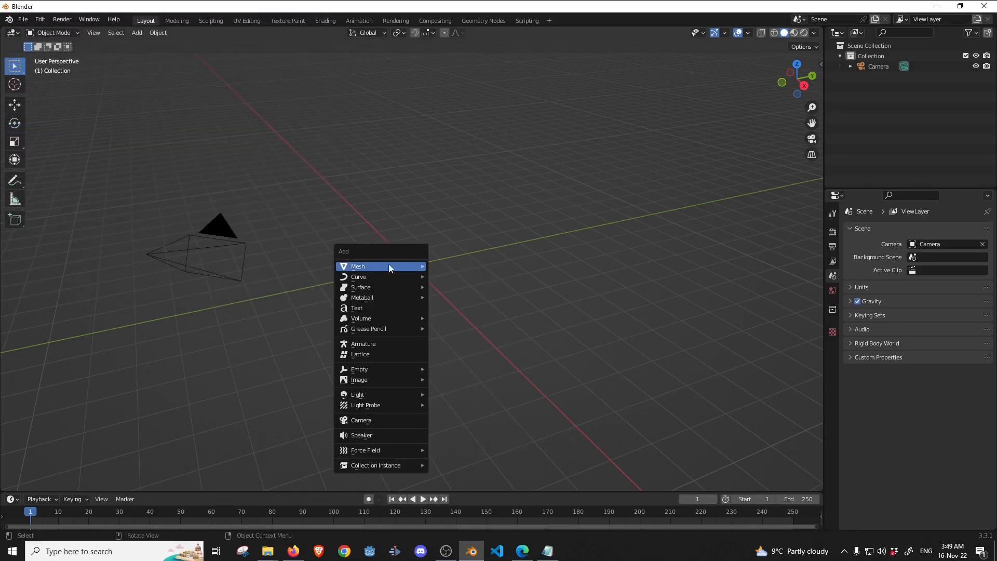
{"action": "mouse_move", "coordinate": [359, 270]}
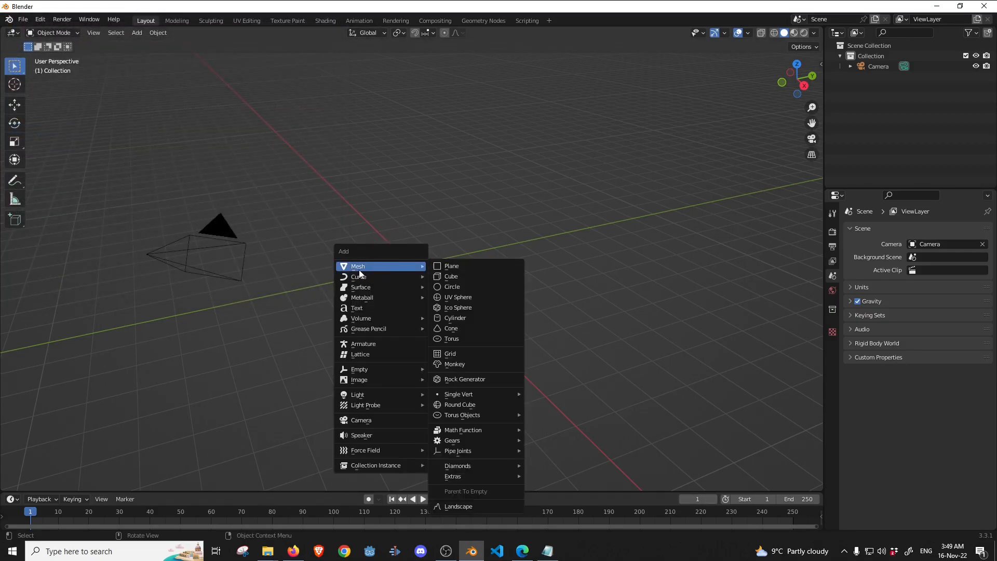
{"action": "left_click", "coordinate": [461, 506]}
{"action": "left_click", "coordinate": [401, 258]}
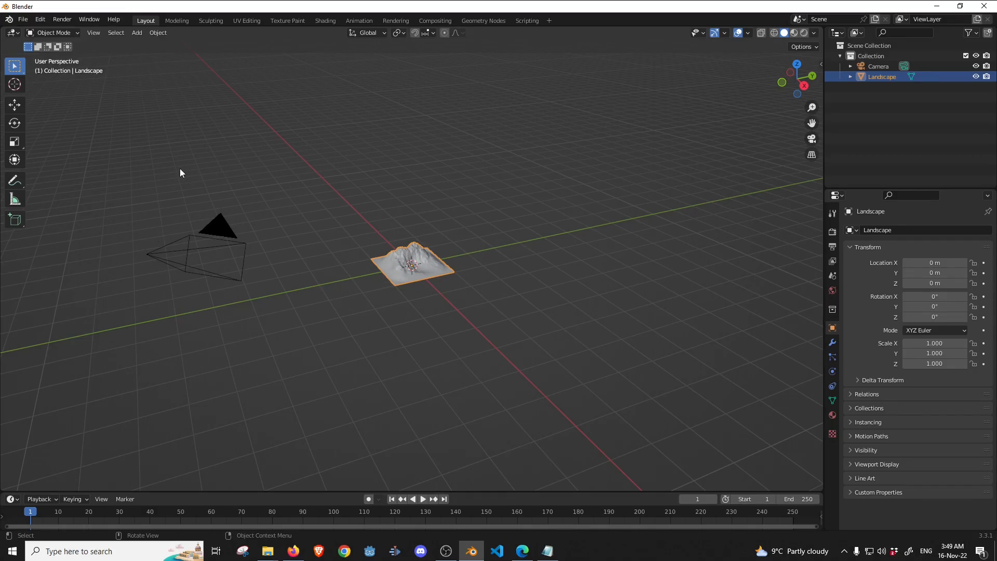
- Bring back the landscape's Another Noise Tool settings and move them clear of the mesh
{"action": "key", "text": "F9"}
{"action": "left_click_drag", "start_coordinate": [284, 41], "coordinate": [139, 34]}
{"action": "key", "text": "F9"}
{"action": "left_click_drag", "start_coordinate": [361, 36], "coordinate": [127, 34]}
{"action": "key", "text": "F9"}
{"action": "left_click_drag", "start_coordinate": [440, 48], "coordinate": [130, 36]}
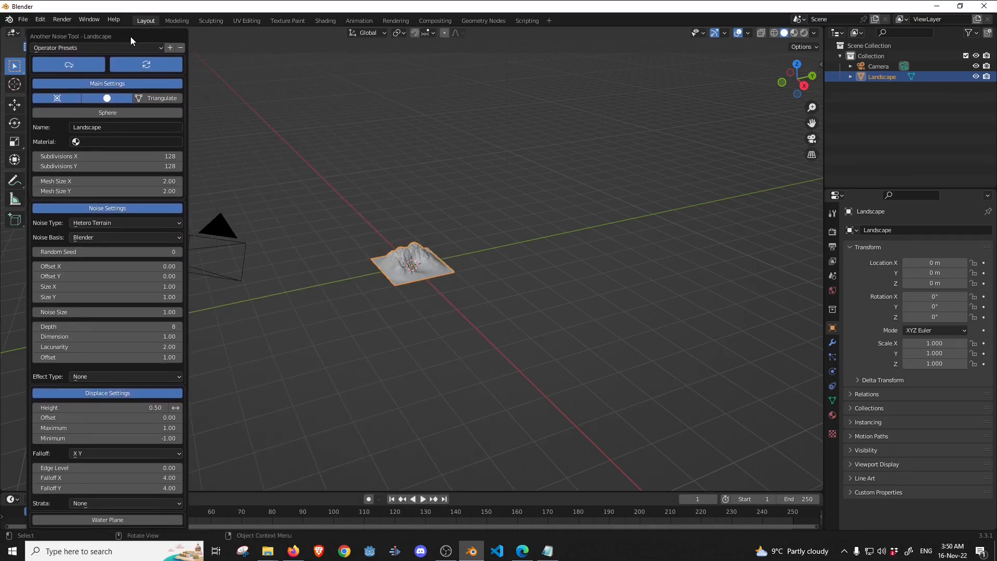
- Try the Ridged MFractal and Multi Fractal noise types, regenerating the landscape with automatic refresh turned back on
{"action": "left_click", "coordinate": [107, 220]}
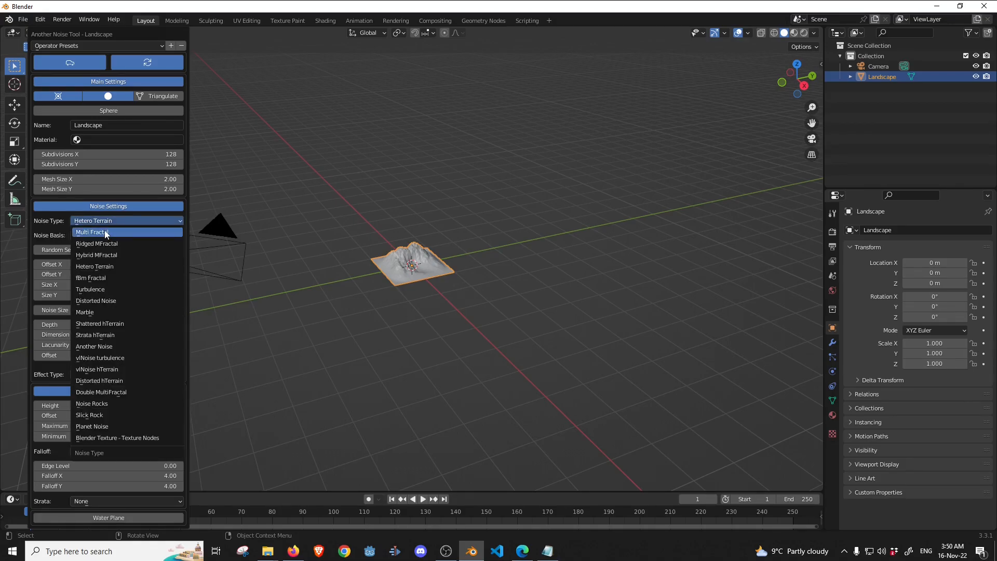
{"action": "left_click", "coordinate": [98, 243]}
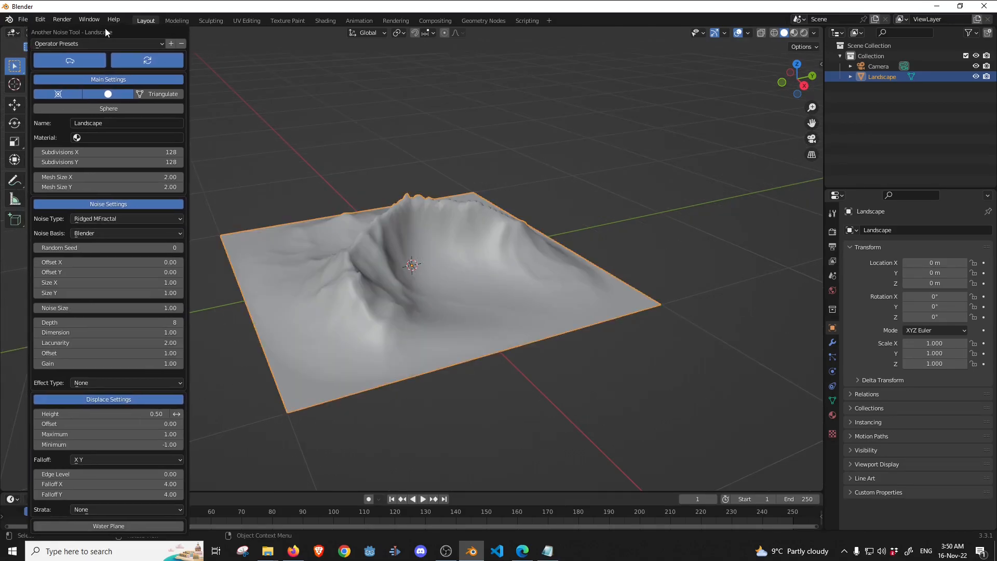
{"action": "left_click", "coordinate": [96, 219]}
{"action": "left_click", "coordinate": [94, 229]}
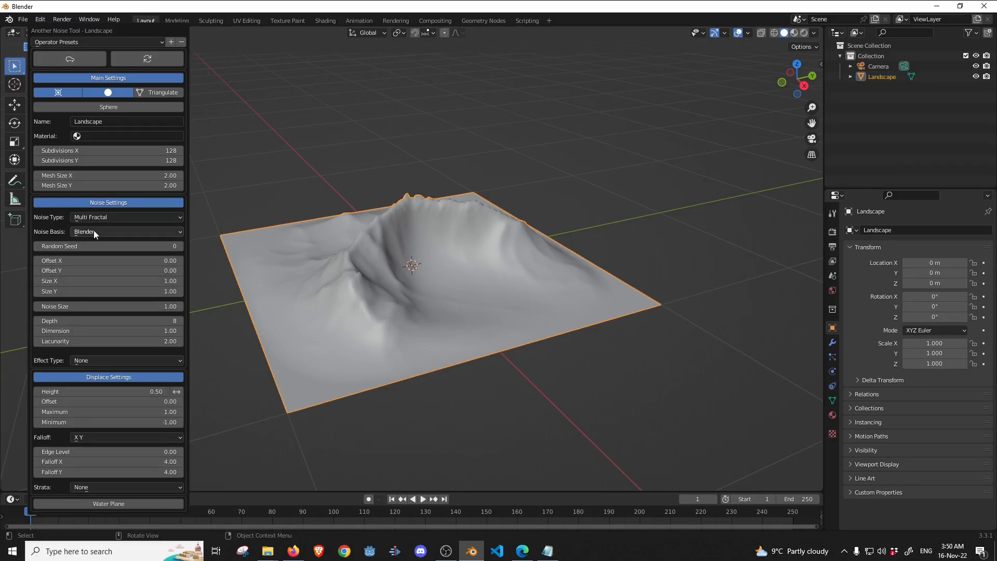
{"action": "left_click", "coordinate": [146, 55]}
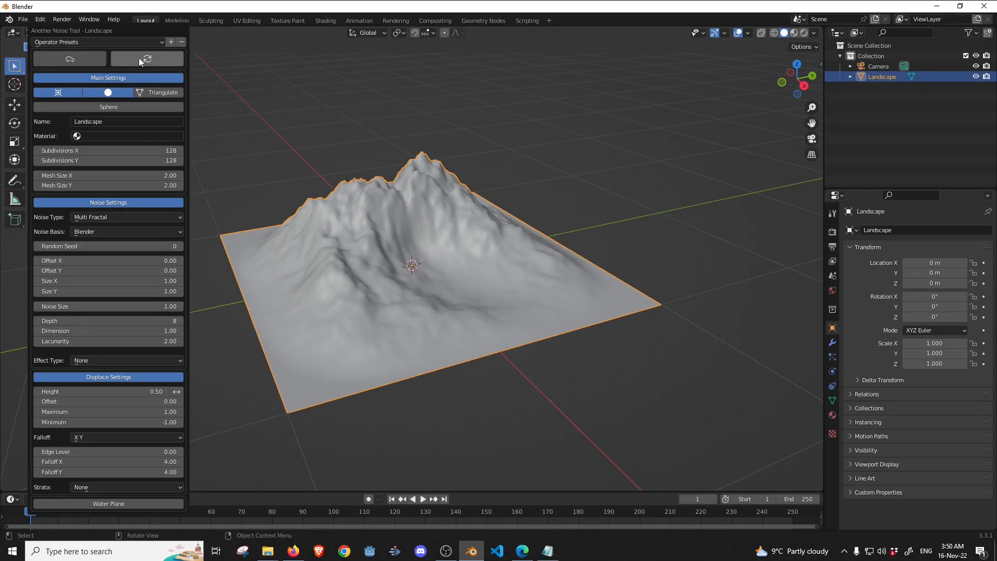
{"action": "left_click", "coordinate": [79, 60]}
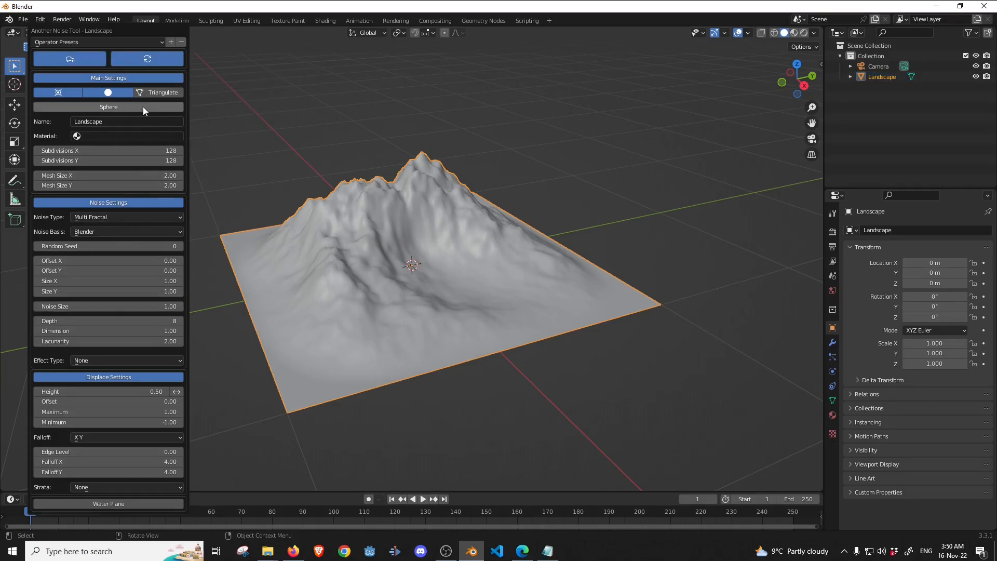
- Try the Sphere option on the landscape and switch it off again
{"action": "left_click", "coordinate": [111, 108]}
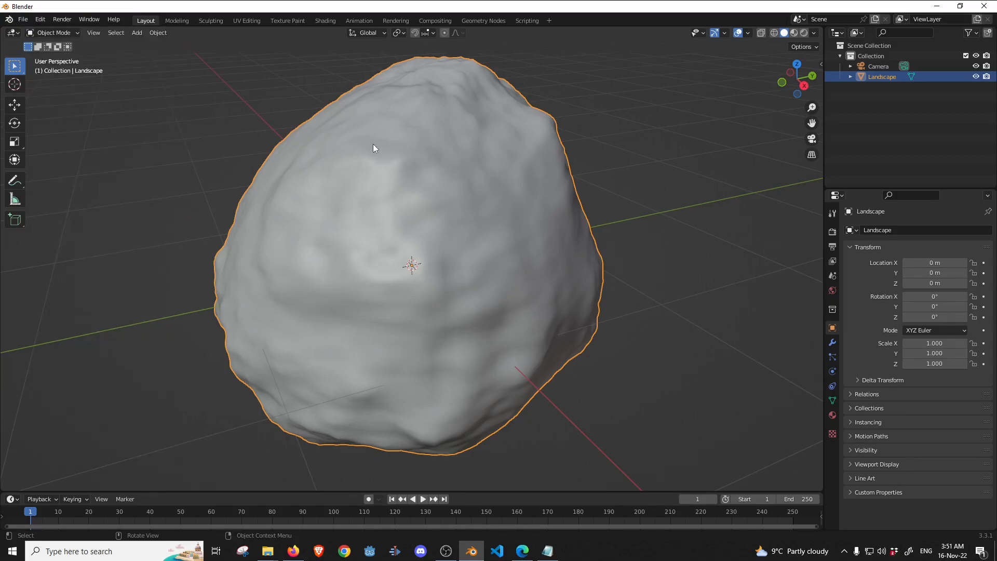
{"action": "key", "text": "F9"}
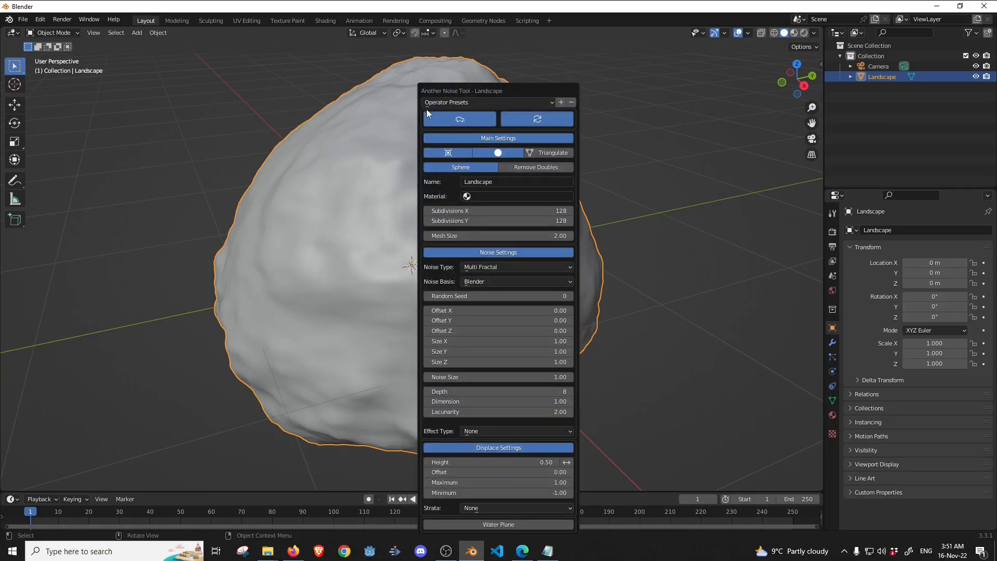
{"action": "left_click_drag", "start_coordinate": [473, 88], "coordinate": [80, 33]}
{"action": "left_click", "coordinate": [58, 113]}
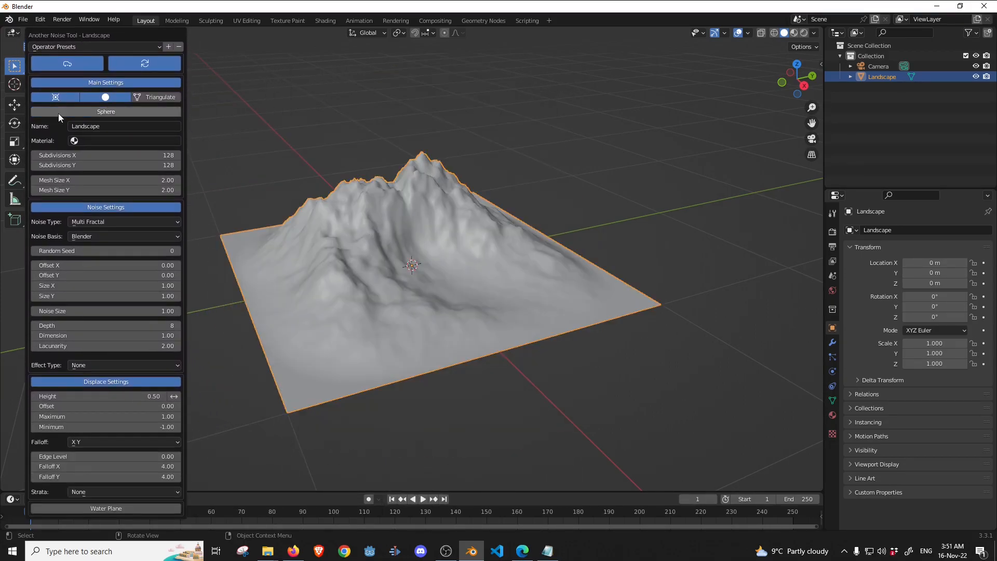
- Set the landscape's Subdivisions X and Subdivisions Y to 256
{"action": "left_click", "coordinate": [94, 155]}
{"action": "type", "text": "256"}
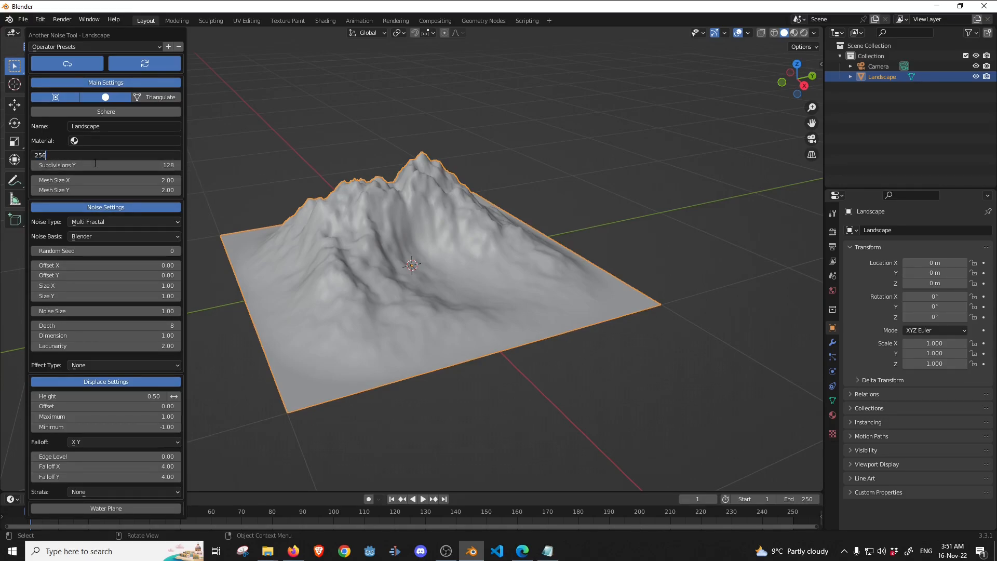
{"action": "key", "text": "Return"}
{"action": "left_click", "coordinate": [97, 164]}
{"action": "type", "text": "256"}
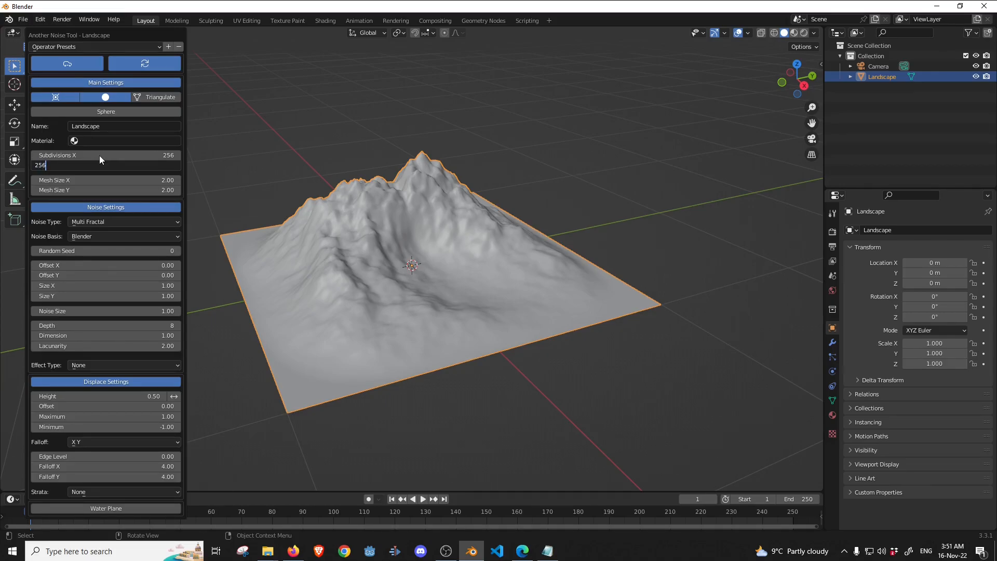
{"action": "key", "text": "Return"}
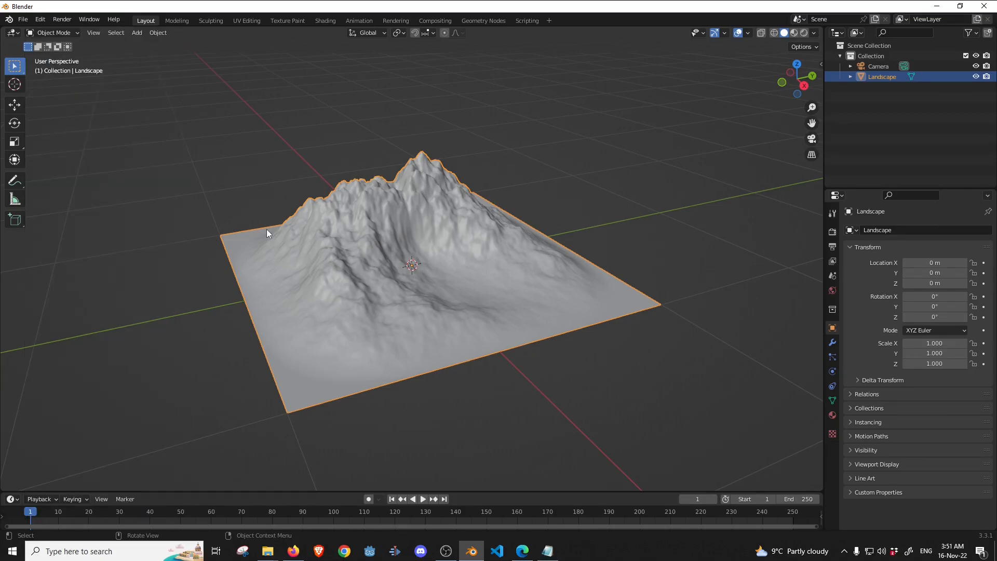
- Reopen the landscape settings and set Mesh Size X and Mesh Size Y to 4
{"action": "key", "text": "F9"}
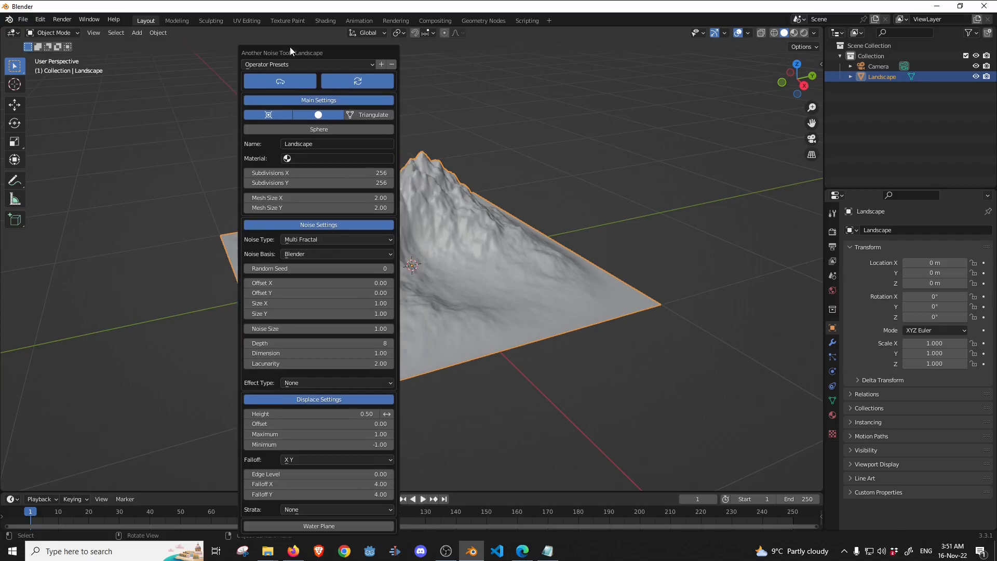
{"action": "left_click_drag", "start_coordinate": [319, 46], "coordinate": [81, 47]}
{"action": "left_click", "coordinate": [126, 188]}
{"action": "type", "text": "4"}
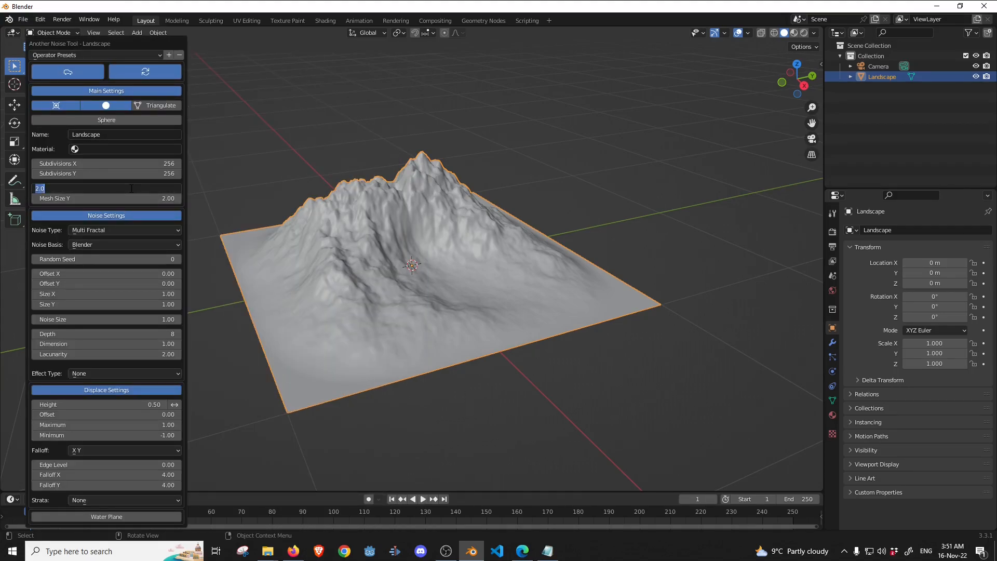
{"action": "key", "text": "Return"}
{"action": "left_click", "coordinate": [118, 197]}
{"action": "type", "text": "4"}
{"action": "key", "text": "Return"}
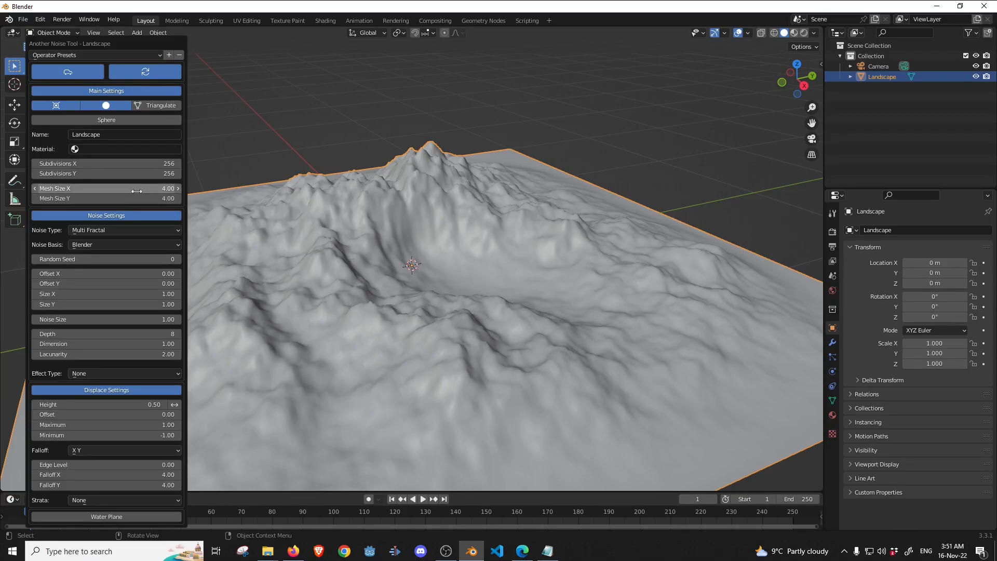
- Set the landscape's Mesh Size X and Mesh Size Y to 2
{"action": "left_click", "coordinate": [137, 191]}
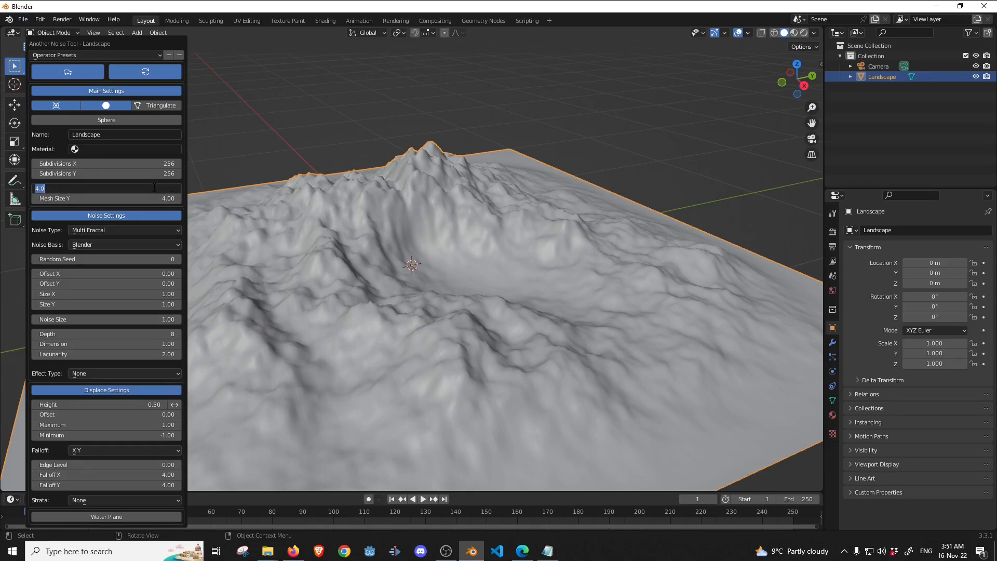
{"action": "type", "text": "2"}
{"action": "key", "text": "Return"}
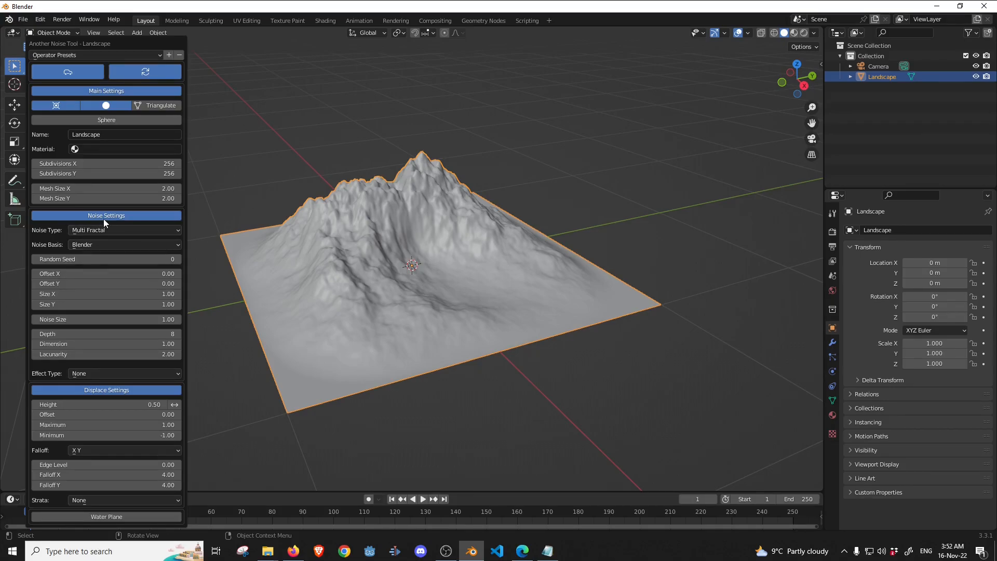
- Change the landscape's noise type to Strata hTerrain and step the Random Seed up to 10
{"action": "left_click", "coordinate": [108, 231]}
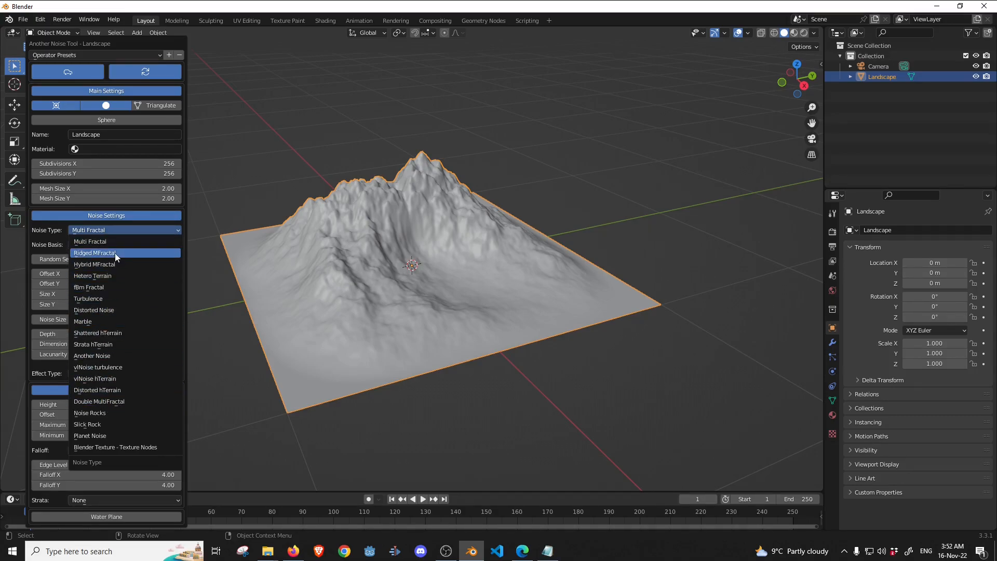
{"action": "left_click", "coordinate": [89, 344]}
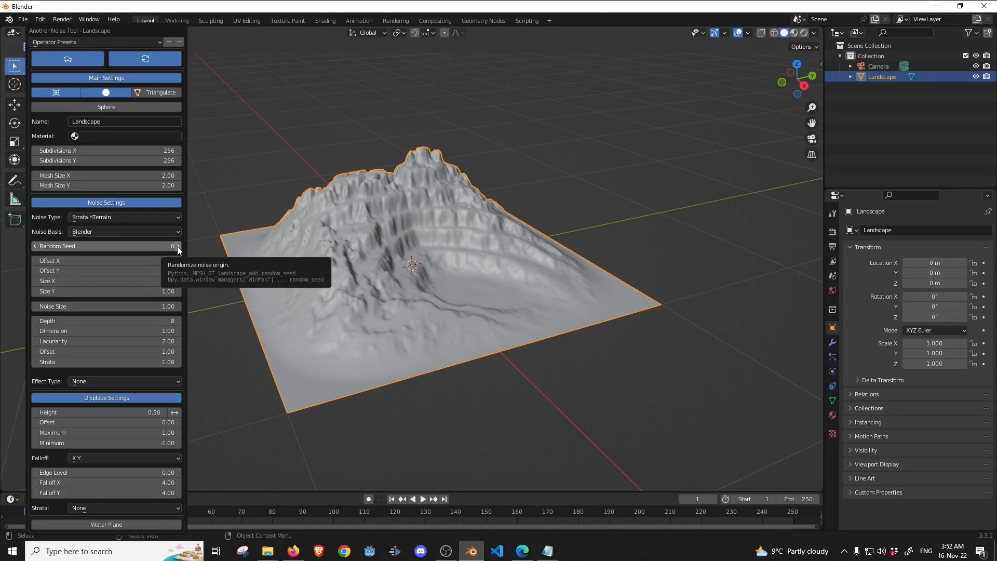
{"action": "left_click", "coordinate": [177, 246]}
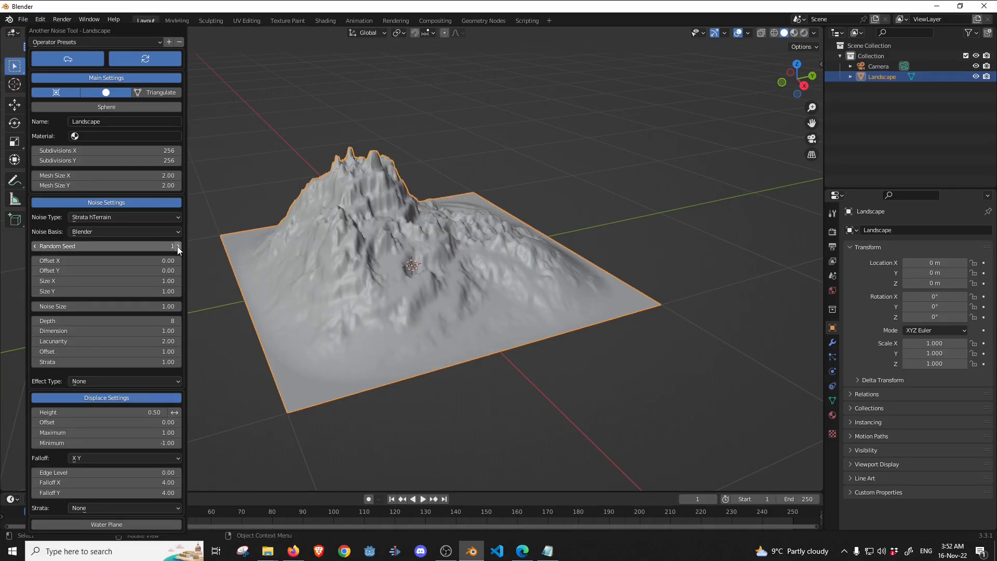
{"action": "left_click", "coordinate": [177, 246]}
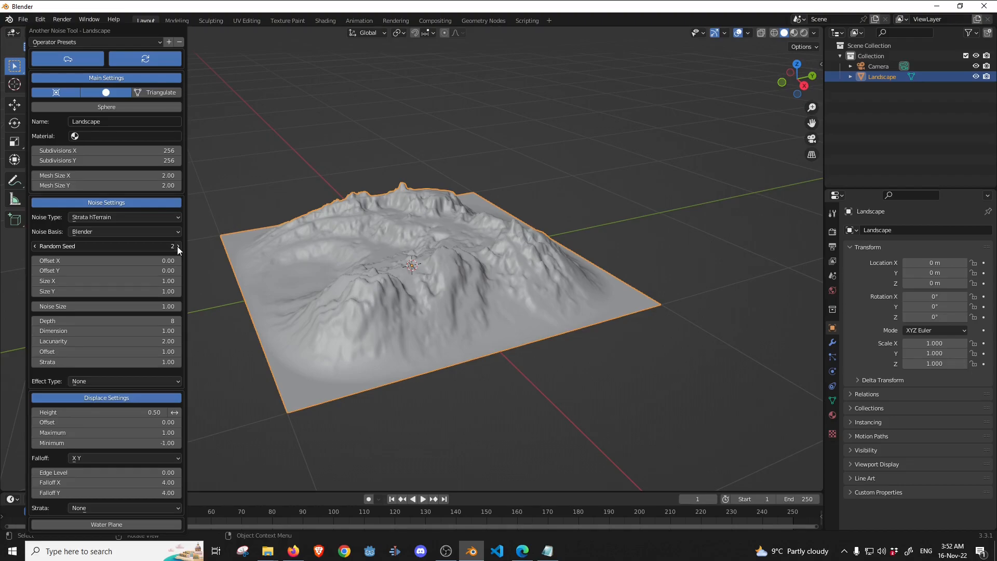
{"action": "left_click", "coordinate": [177, 246]}
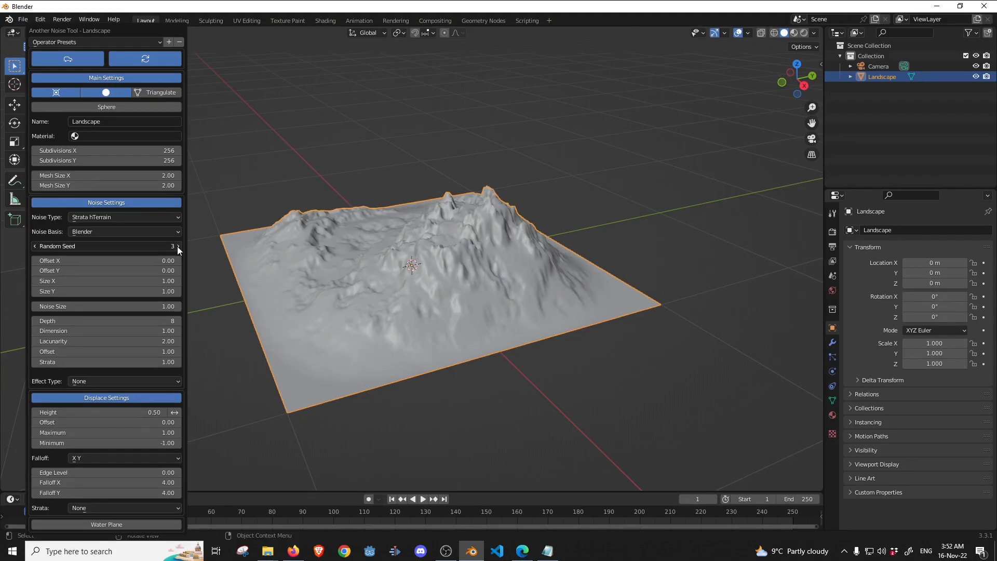
{"action": "left_click", "coordinate": [177, 246]}
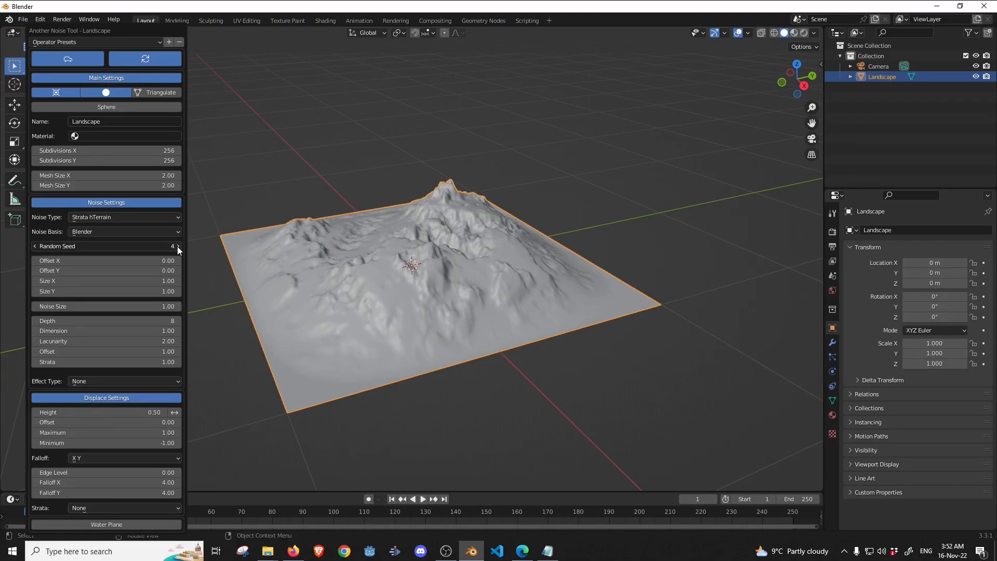
{"action": "left_click", "coordinate": [177, 246]}
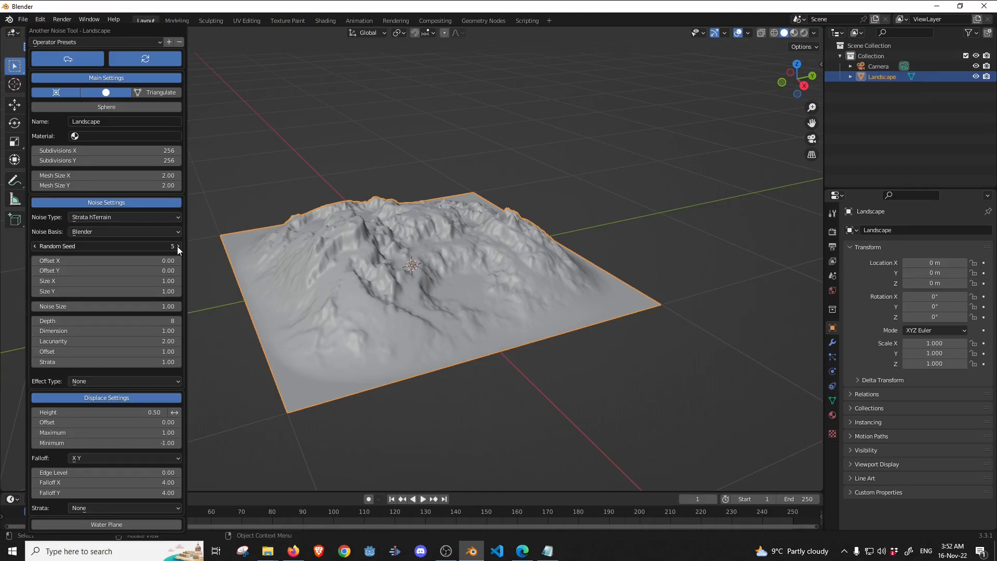
{"action": "left_click", "coordinate": [177, 246]}
{"action": "left_click", "coordinate": [177, 246]}
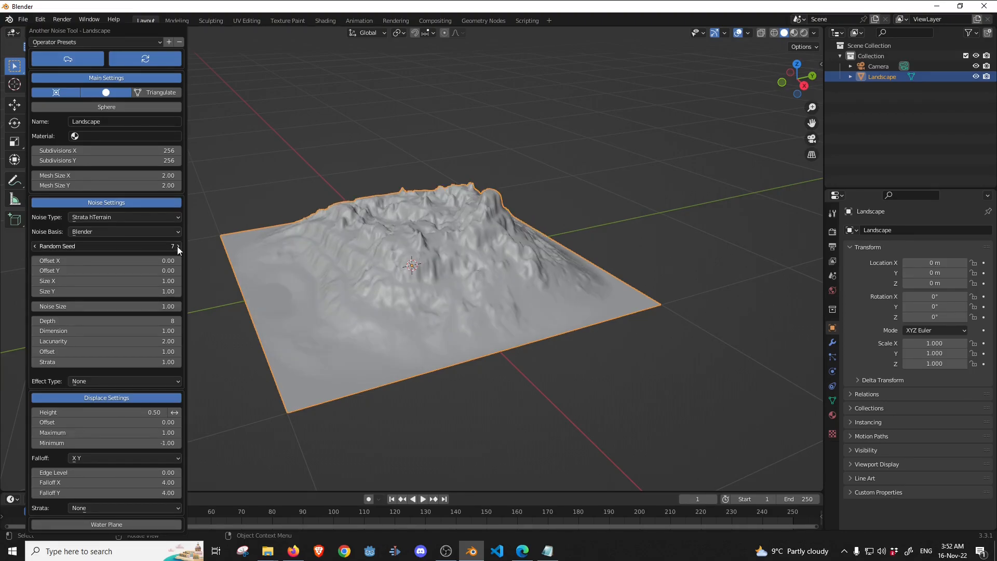
{"action": "left_click", "coordinate": [177, 246]}
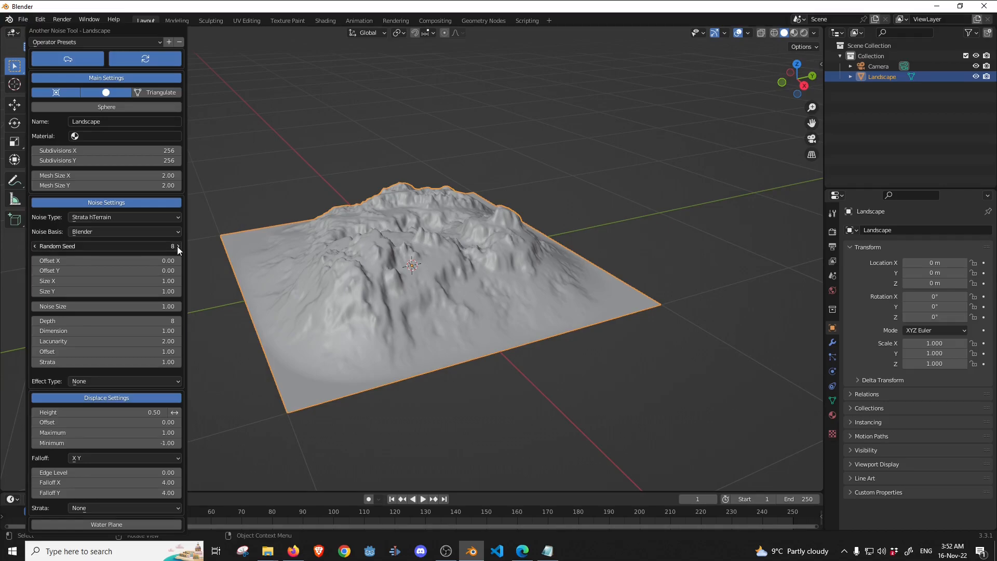
{"action": "left_click", "coordinate": [177, 247]}
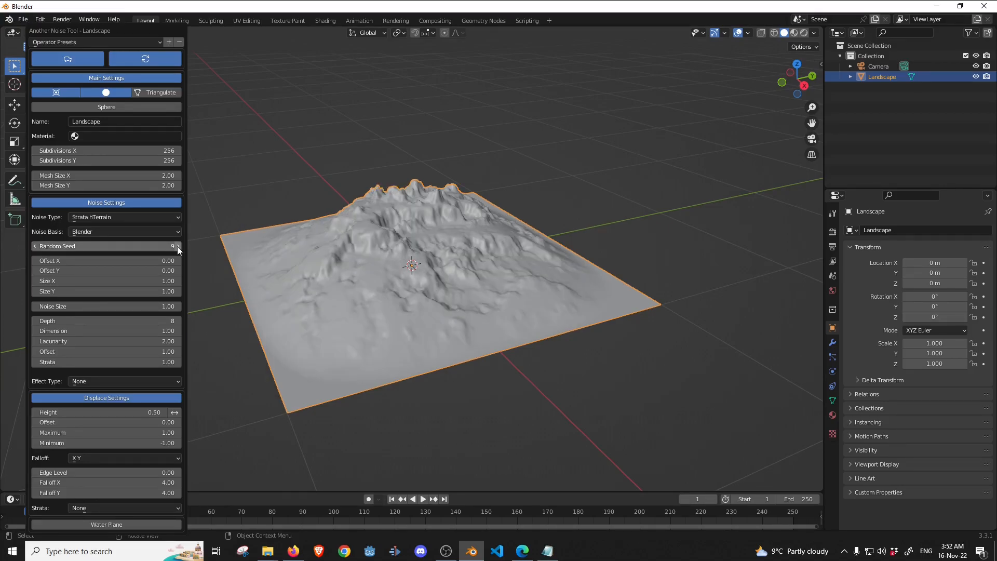
{"action": "left_click", "coordinate": [177, 246]}
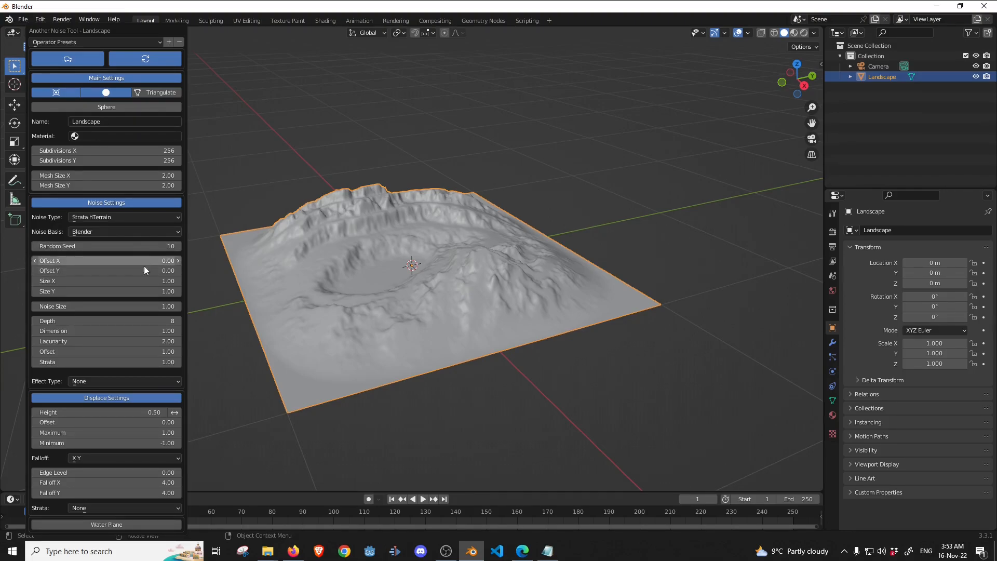
- Try an Offset X of about 2.88 on the landscape noise and reset it to 0
{"action": "left_click_drag", "start_coordinate": [139, 264], "coordinate": [137, 263]}
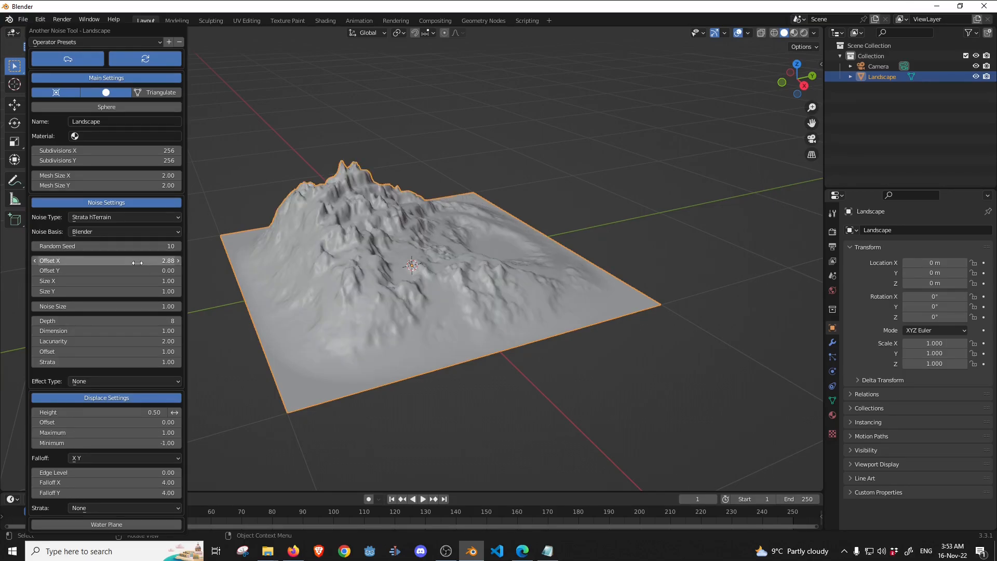
{"action": "left_click", "coordinate": [130, 263]}
{"action": "type", "text": "0"}
{"action": "key", "text": "Return"}
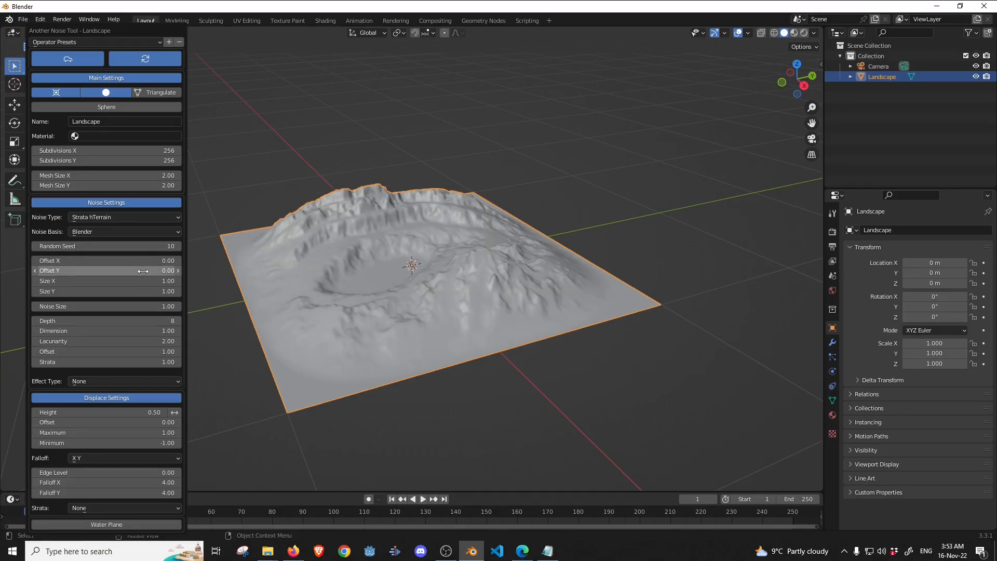
- Step the landscape noise's Offset X up in small increments to 0.24
{"action": "left_click", "coordinate": [178, 260]}
{"action": "left_click", "coordinate": [177, 260]}
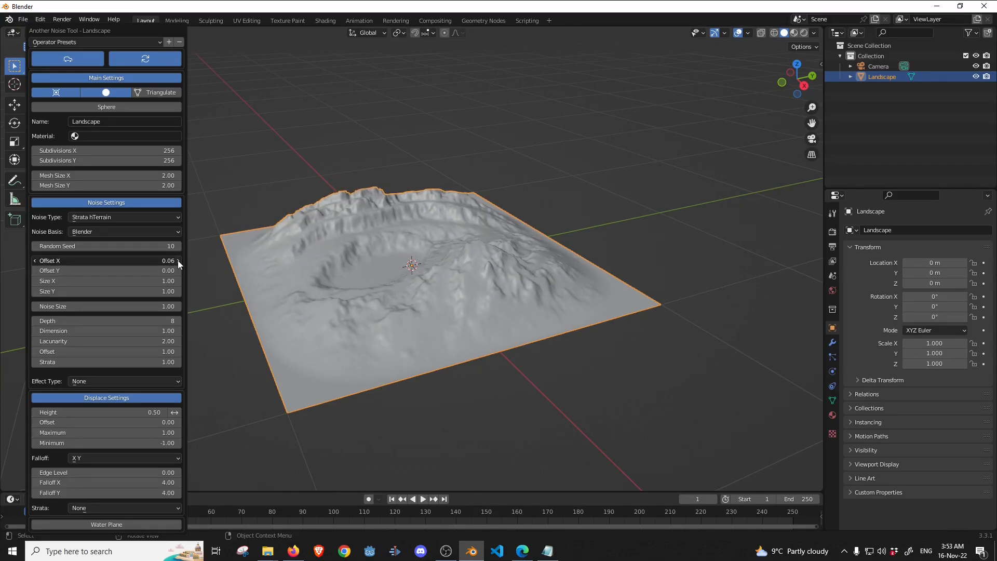
{"action": "left_click", "coordinate": [178, 260]}
{"action": "left_click", "coordinate": [178, 260]}
{"action": "left_click", "coordinate": [178, 260]}
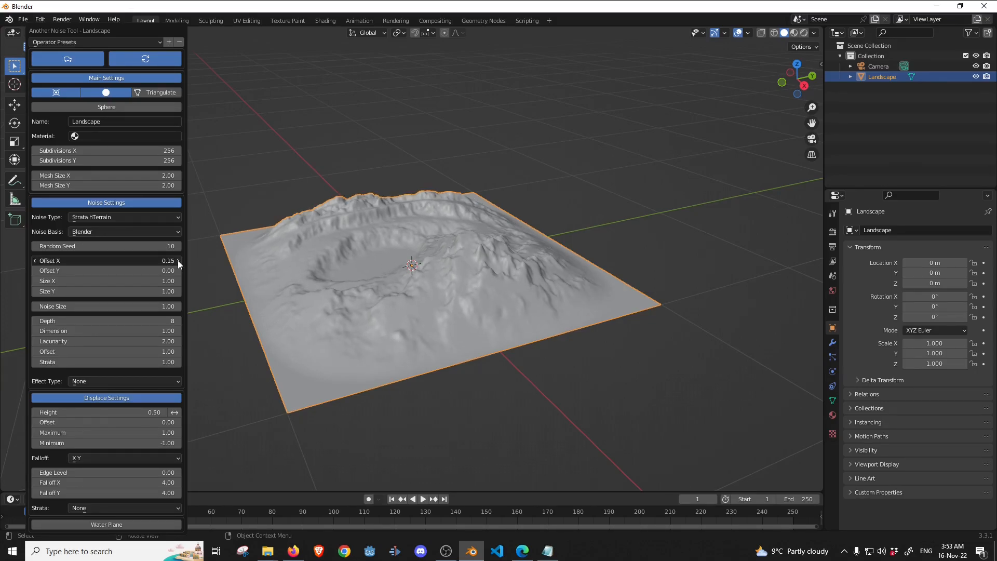
{"action": "left_click", "coordinate": [177, 260]}
{"action": "left_click", "coordinate": [178, 260]}
{"action": "left_click", "coordinate": [178, 260]}
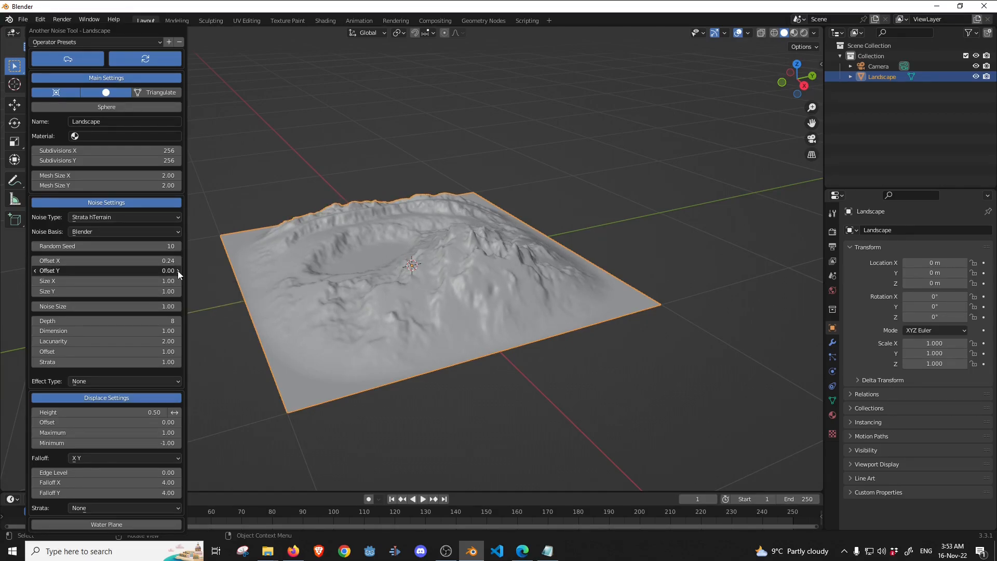
- Step the landscape noise's Offset Y up by five 0.03 increments
{"action": "left_click", "coordinate": [178, 270]}
{"action": "left_click", "coordinate": [177, 270]}
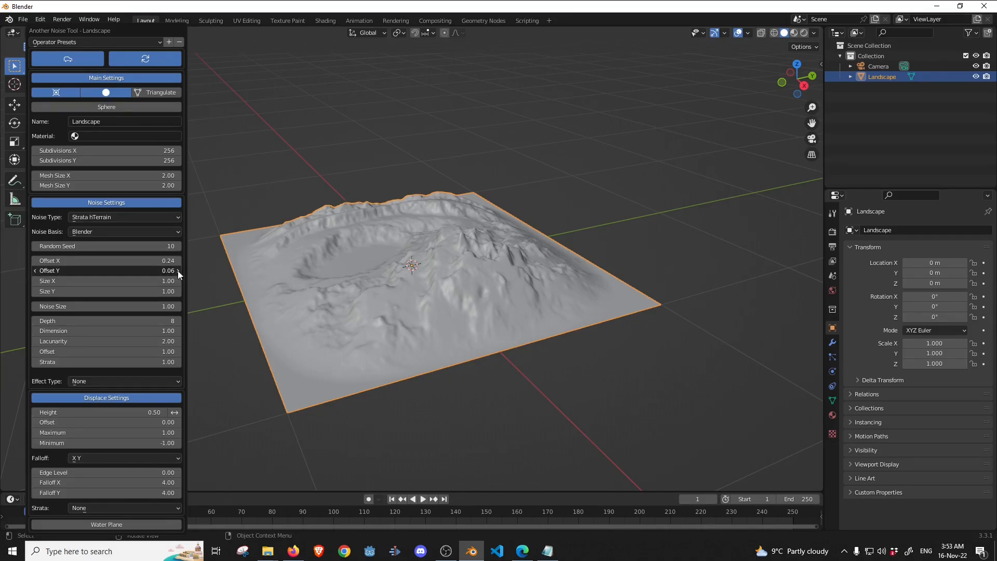
{"action": "left_click", "coordinate": [177, 270]}
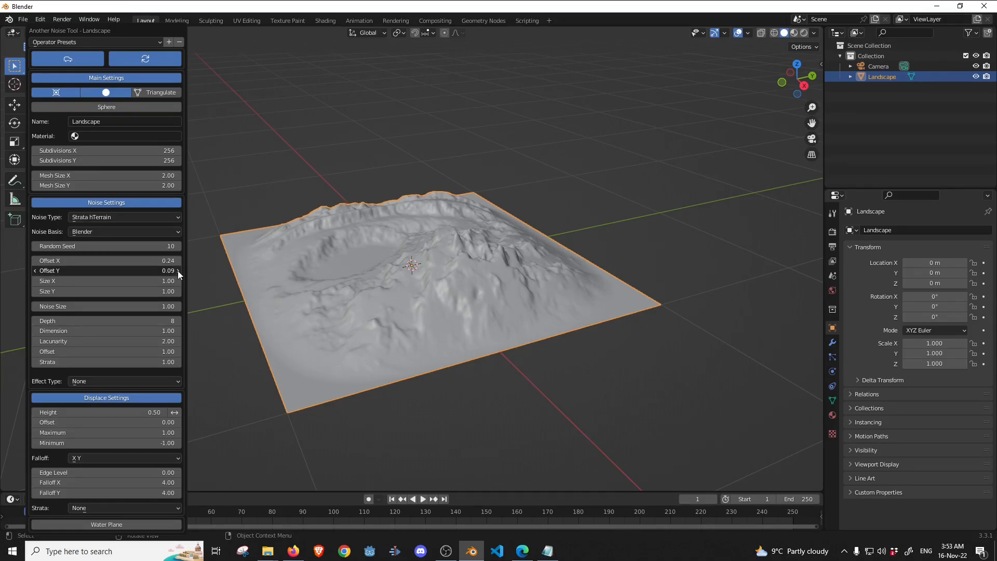
{"action": "left_click", "coordinate": [177, 270]}
{"action": "left_click", "coordinate": [178, 270]}
- Reset the noise Offset Y and Offset X to 0
{"action": "left_click", "coordinate": [146, 270]}
{"action": "key", "text": "BackSpace"}
{"action": "type", "text": "0"}
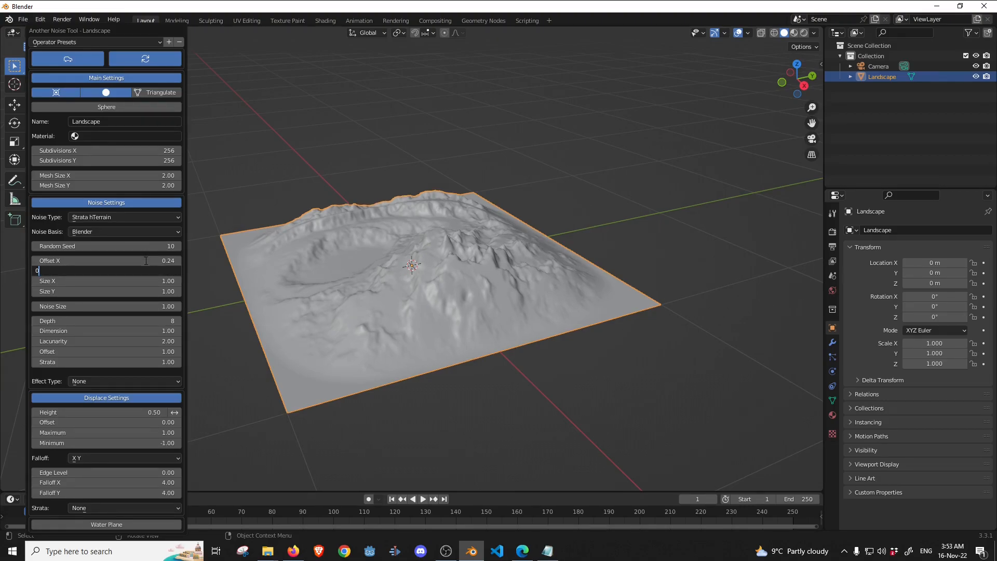
{"action": "key", "text": "Return"}
{"action": "left_click", "coordinate": [148, 260]}
{"action": "type", "text": "0"}
{"action": "key", "text": "Return"}
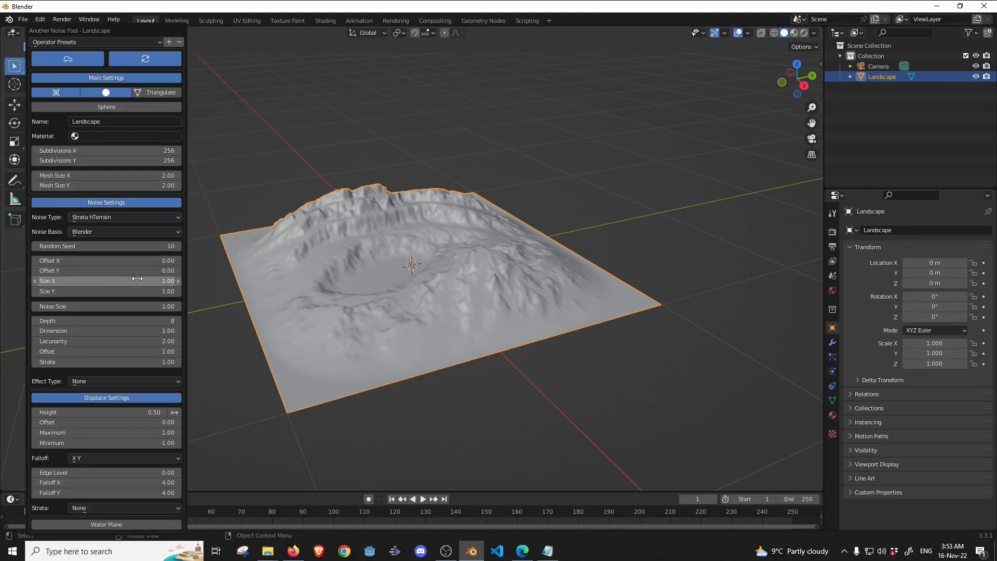
- Set the landscape's noise Size X and Size Y to 5
{"action": "left_click", "coordinate": [137, 279]}
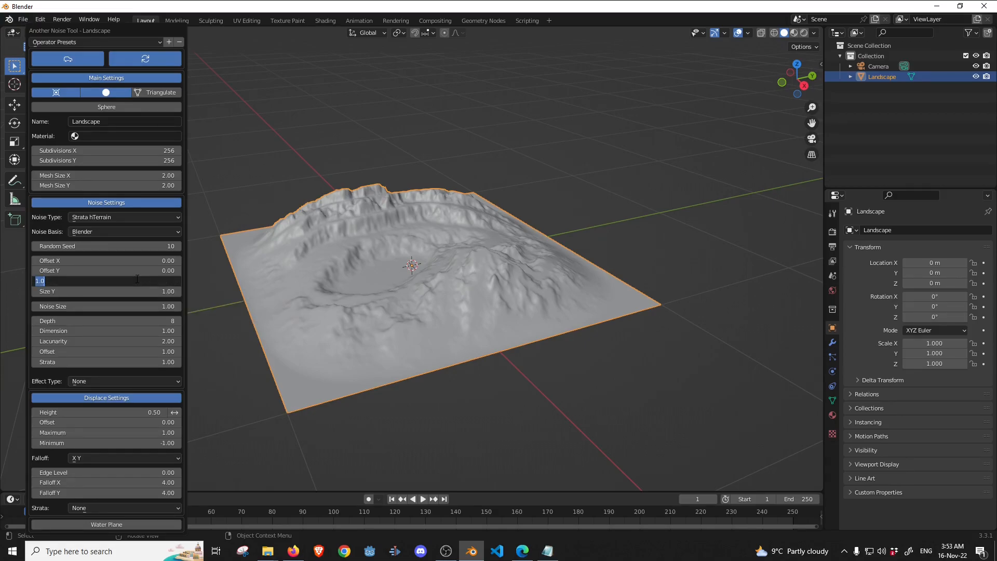
{"action": "type", "text": "5"}
{"action": "key", "text": "Return"}
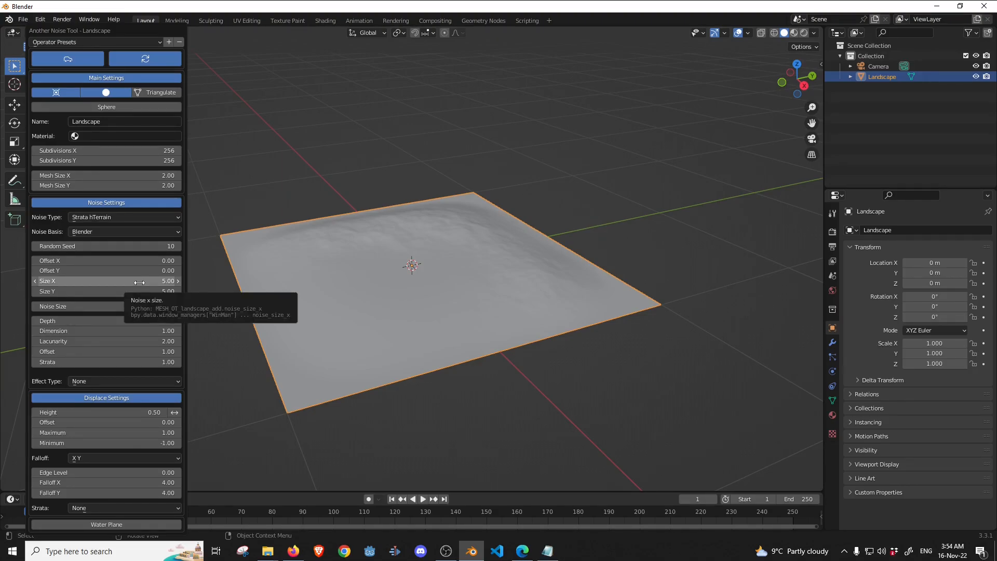
- Set the landscape's noise Size X and Size Y to 0.25
{"action": "left_click", "coordinate": [139, 281]}
{"action": "type", "text": "0.25"}
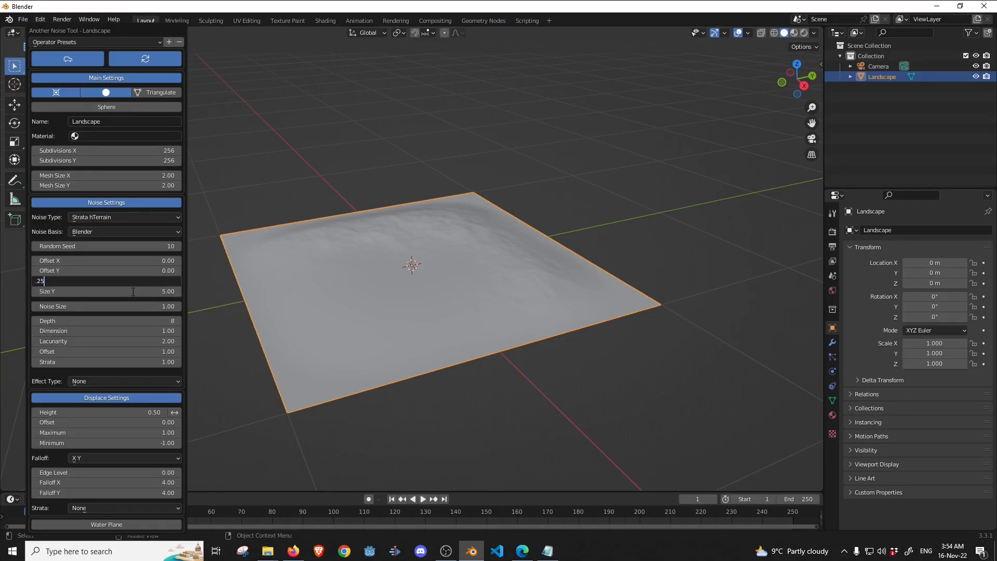
{"action": "left_click", "coordinate": [132, 291]}
{"action": "type", "text": "0.25"}
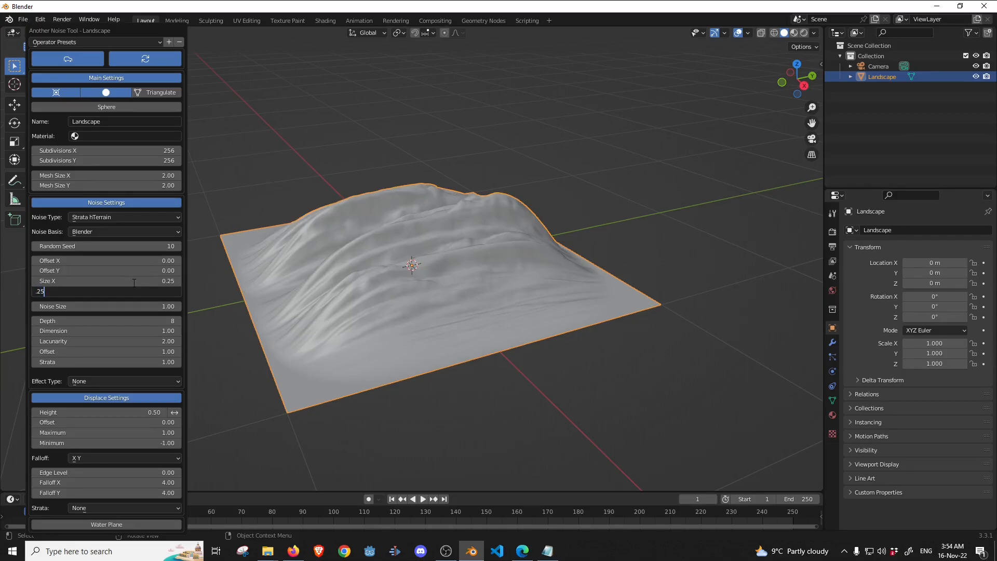
{"action": "key", "text": "Return"}
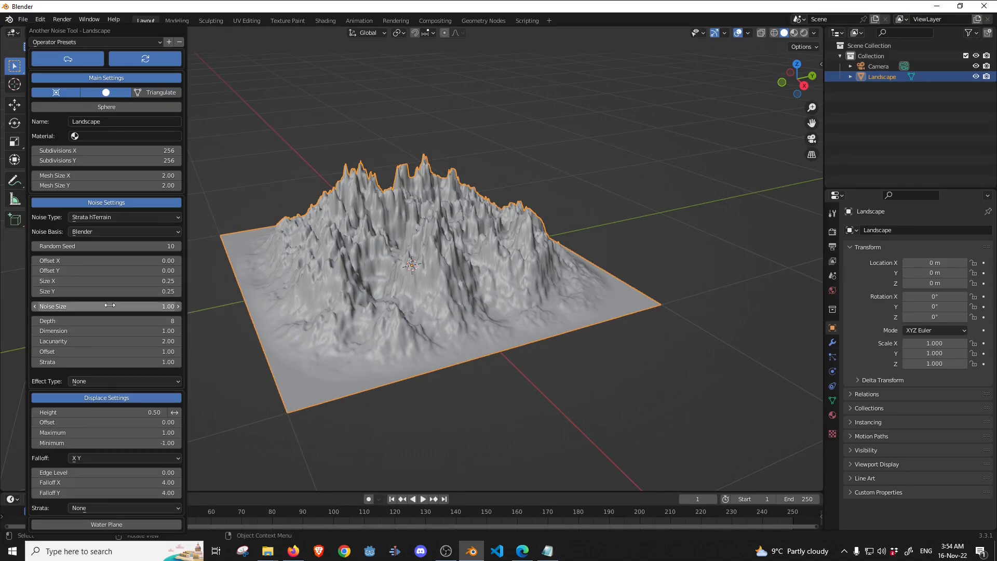
- Set the landscape's noise Size X and Size Y back to 1
{"action": "left_click", "coordinate": [143, 281]}
{"action": "type", "text": "1"}
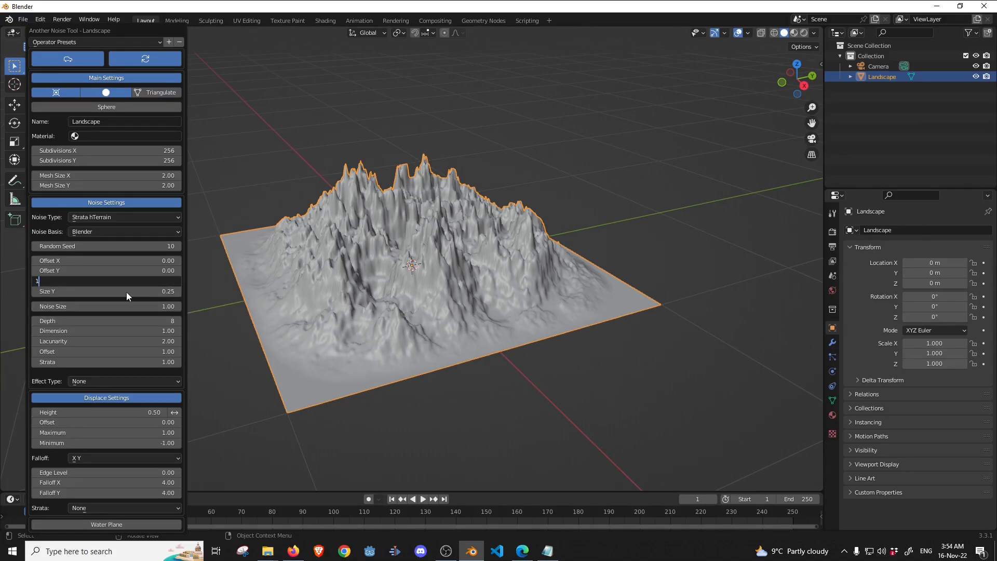
{"action": "key", "text": "Tab"}
{"action": "type", "text": "1"}
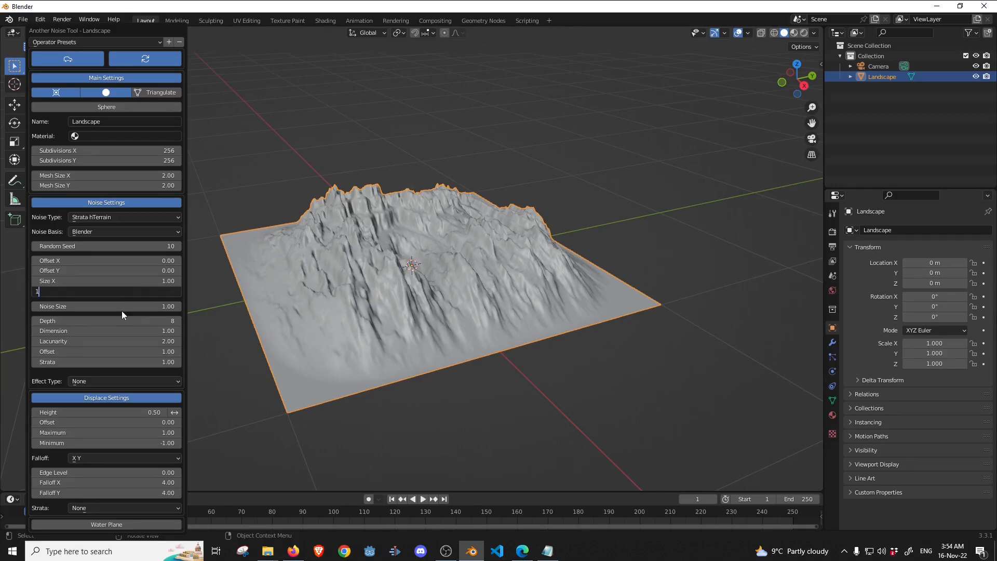
{"action": "key", "text": "Return"}
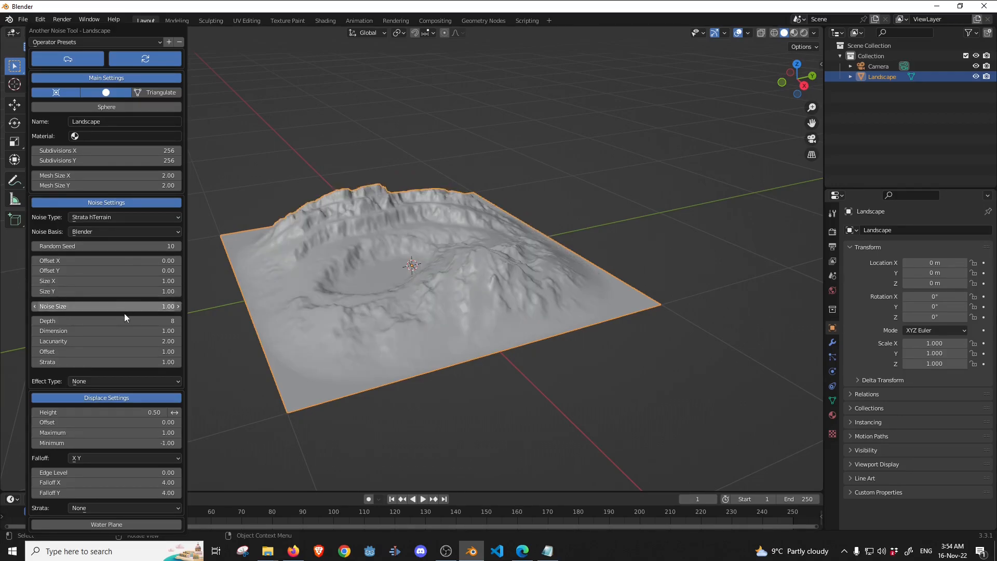
- Try a Noise Size of 0.25 on the landscape and set it back to 1
{"action": "double_click", "coordinate": [129, 307]}
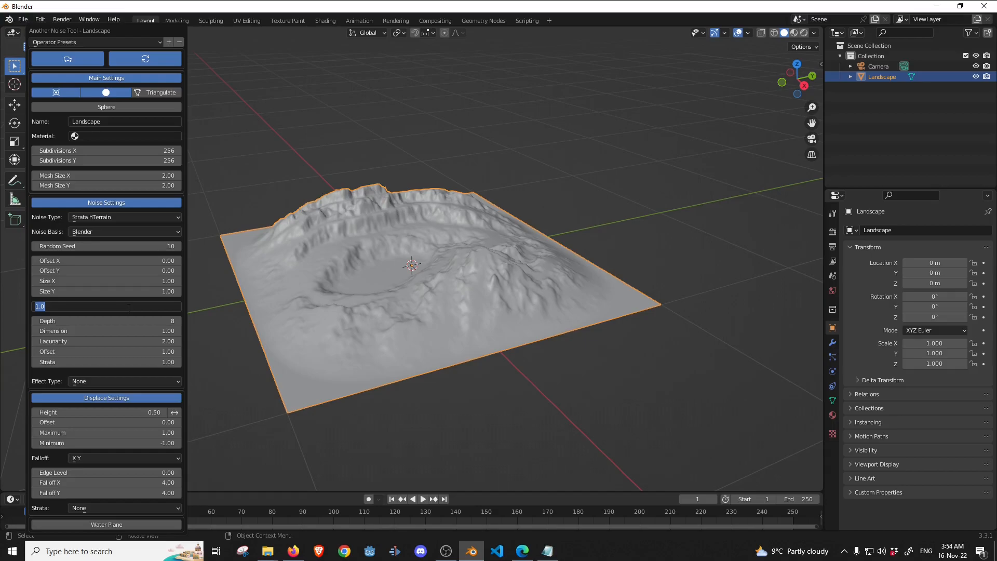
{"action": "type", "text": ".25"}
{"action": "key", "text": "Return"}
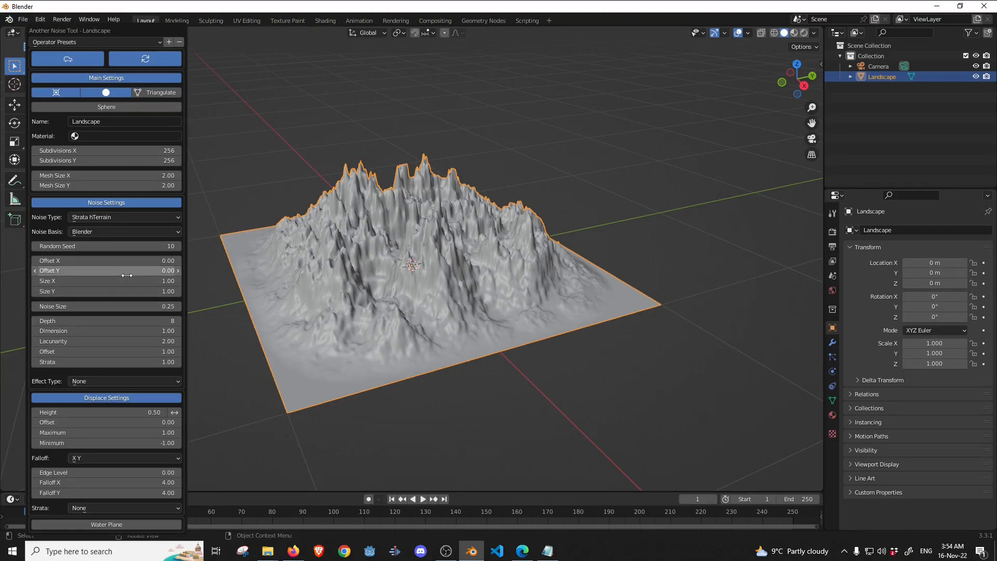
{"action": "left_click", "coordinate": [125, 307]}
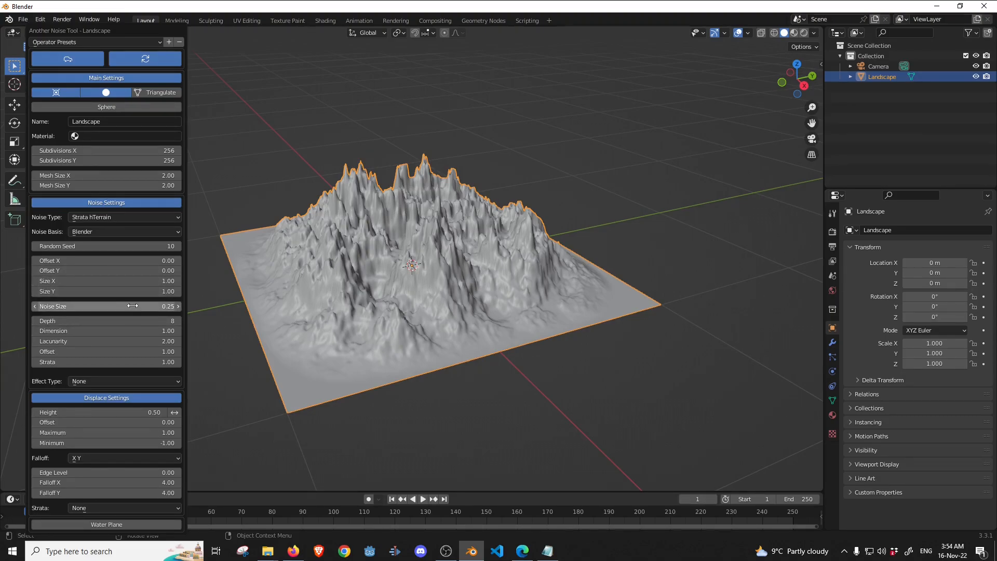
{"action": "type", "text": "1"}
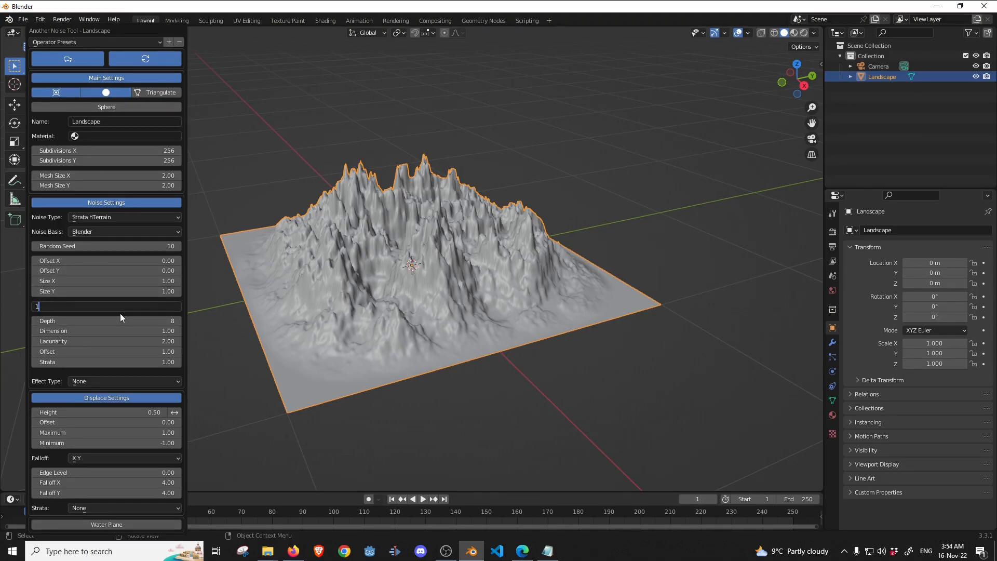
{"action": "key", "text": "Return"}
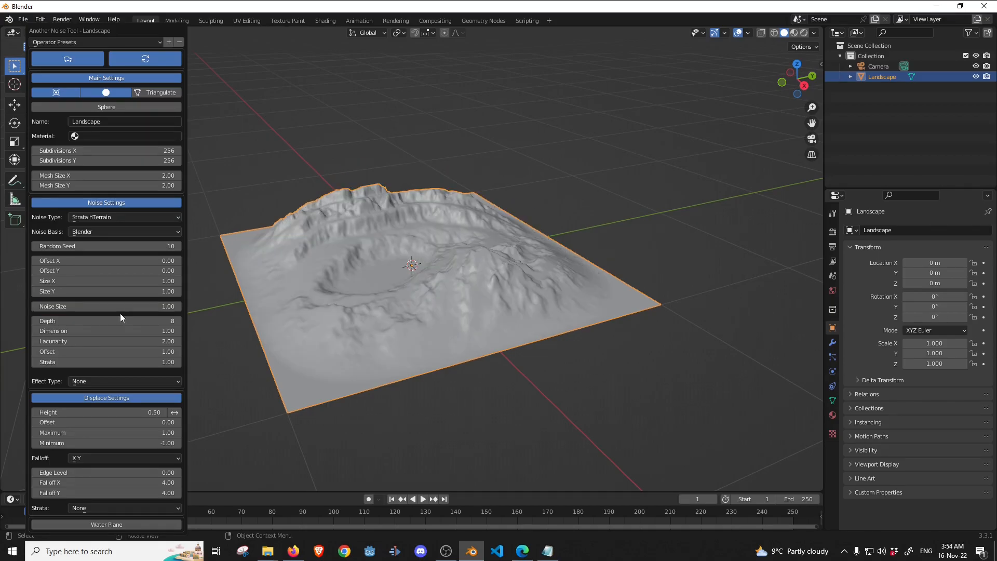
- Step the landscape noise's Depth down one level at a time to 1
{"action": "left_click", "coordinate": [36, 322]}
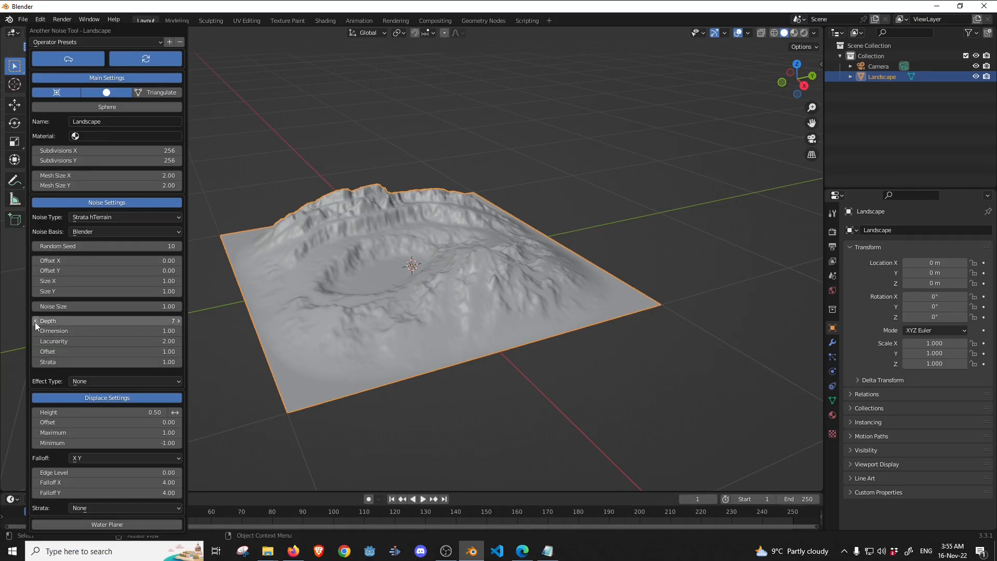
{"action": "left_click", "coordinate": [35, 322]}
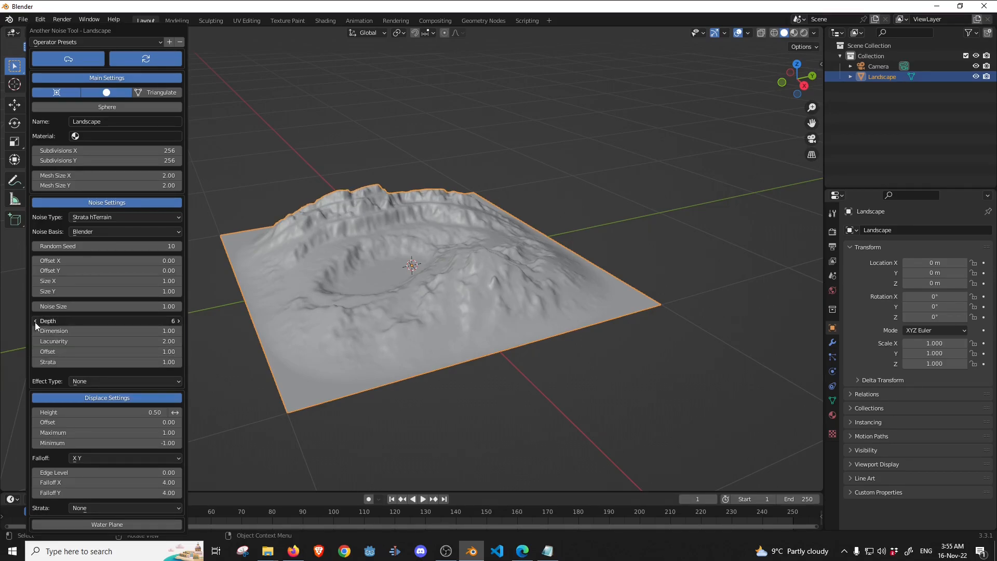
{"action": "left_click", "coordinate": [36, 322]}
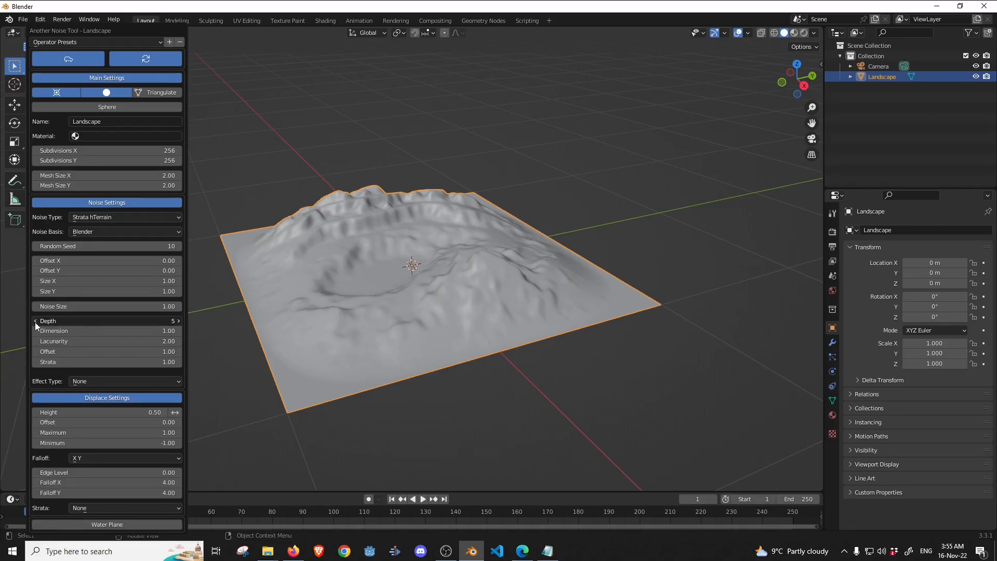
{"action": "left_click", "coordinate": [35, 321]}
{"action": "left_click", "coordinate": [35, 322]}
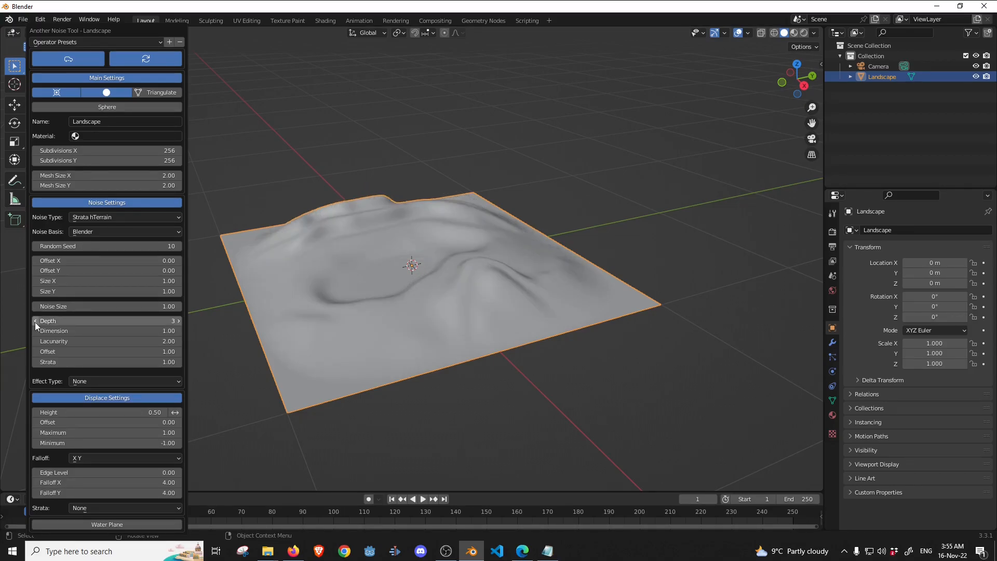
{"action": "left_click", "coordinate": [36, 322]}
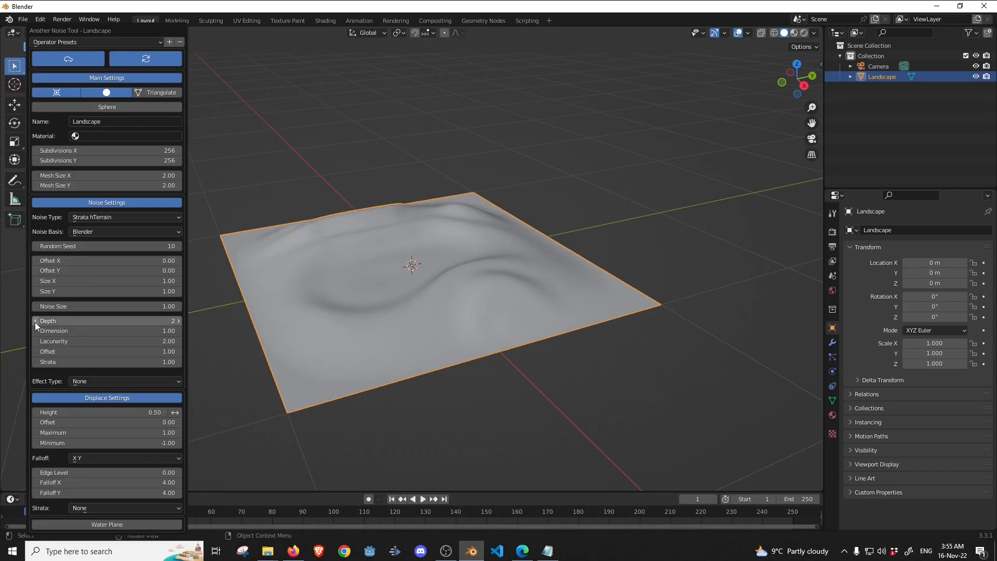
{"action": "left_click", "coordinate": [35, 322]}
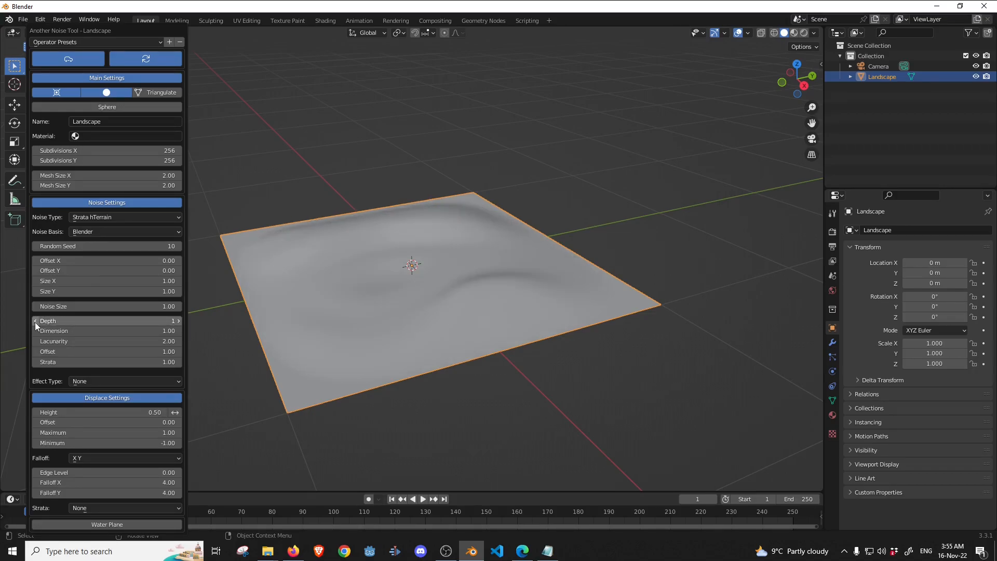
- Step the landscape noise's Depth back up to 8
{"action": "left_click", "coordinate": [178, 321]}
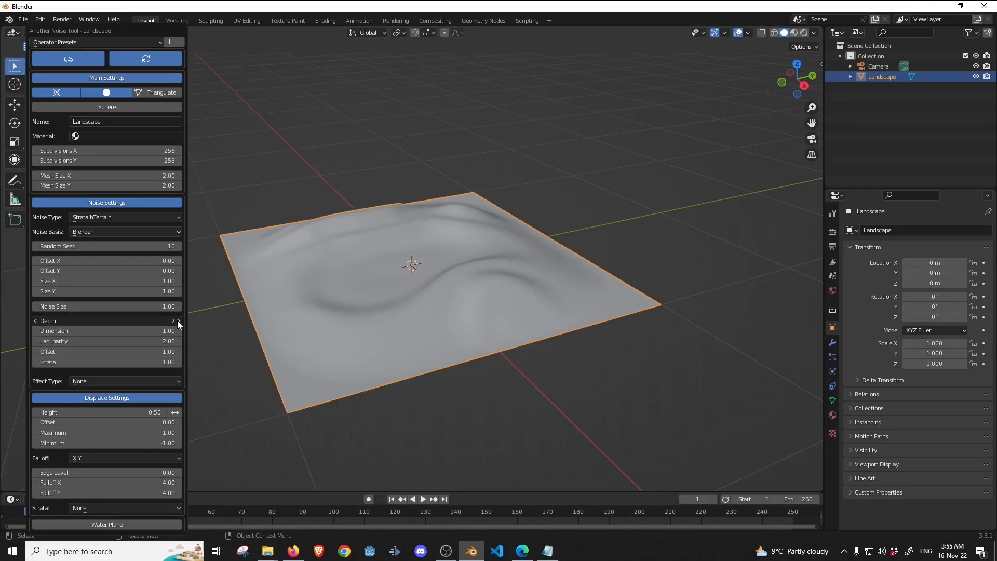
{"action": "left_click", "coordinate": [177, 321]}
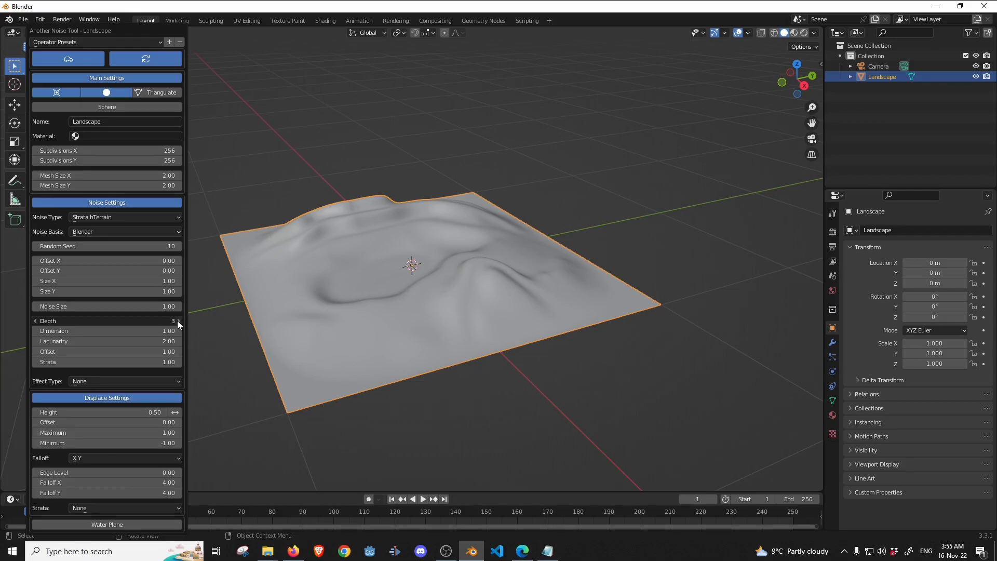
{"action": "left_click", "coordinate": [177, 321]}
{"action": "left_click", "coordinate": [178, 321]}
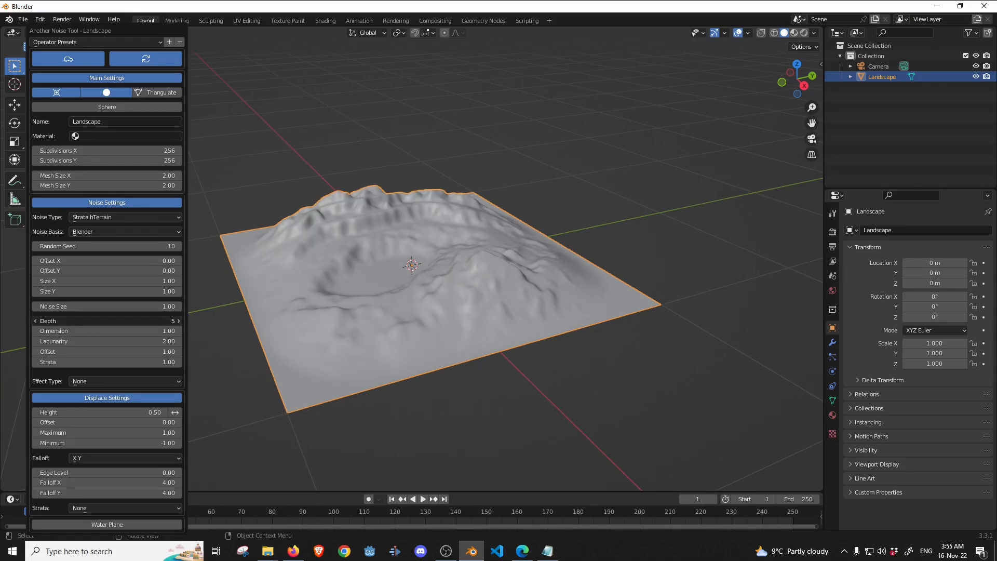
{"action": "left_click", "coordinate": [177, 320]}
{"action": "left_click", "coordinate": [177, 321]}
{"action": "left_click", "coordinate": [177, 321]}
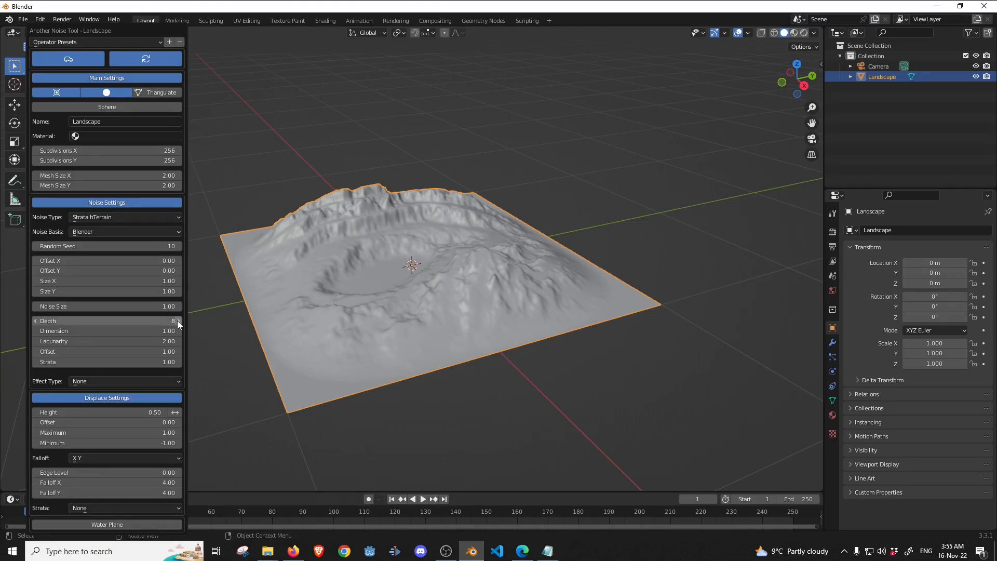
{"action": "left_click", "coordinate": [177, 320]}
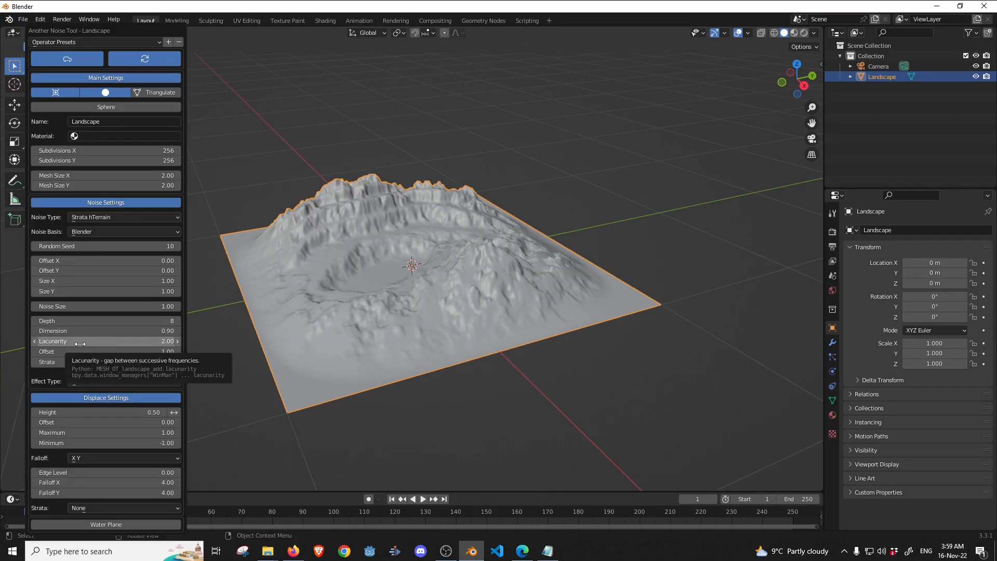
- Step the landscape's Lacunarity down gradually to 1.85, then reset it to its default of 2
{"action": "left_click", "coordinate": [34, 342]}
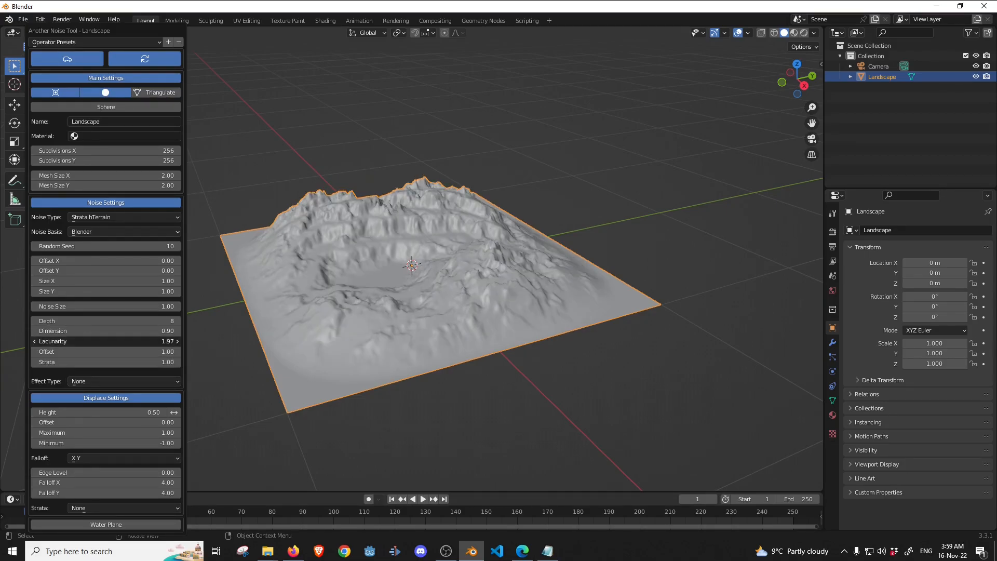
{"action": "left_click", "coordinate": [33, 342]}
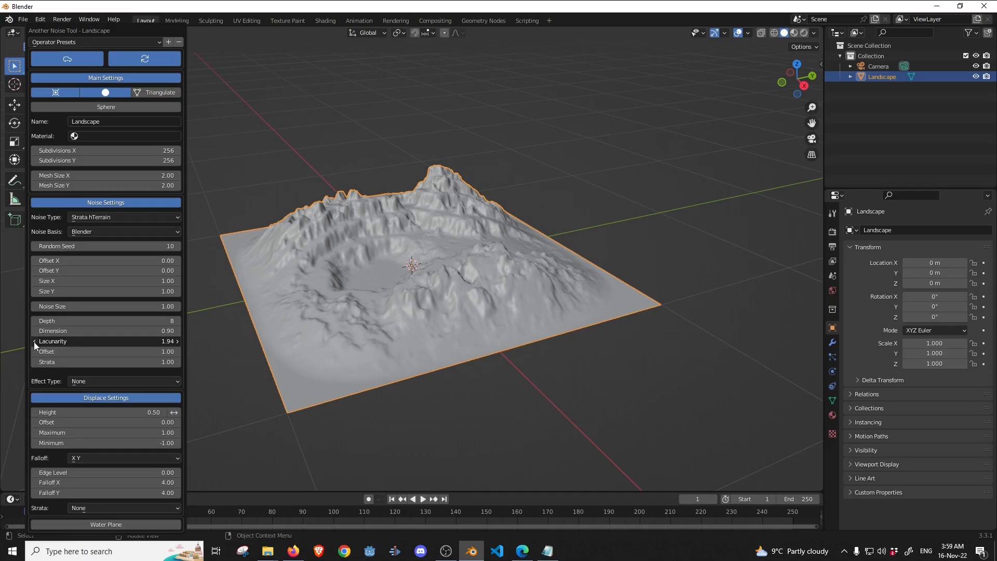
{"action": "left_click", "coordinate": [33, 342]}
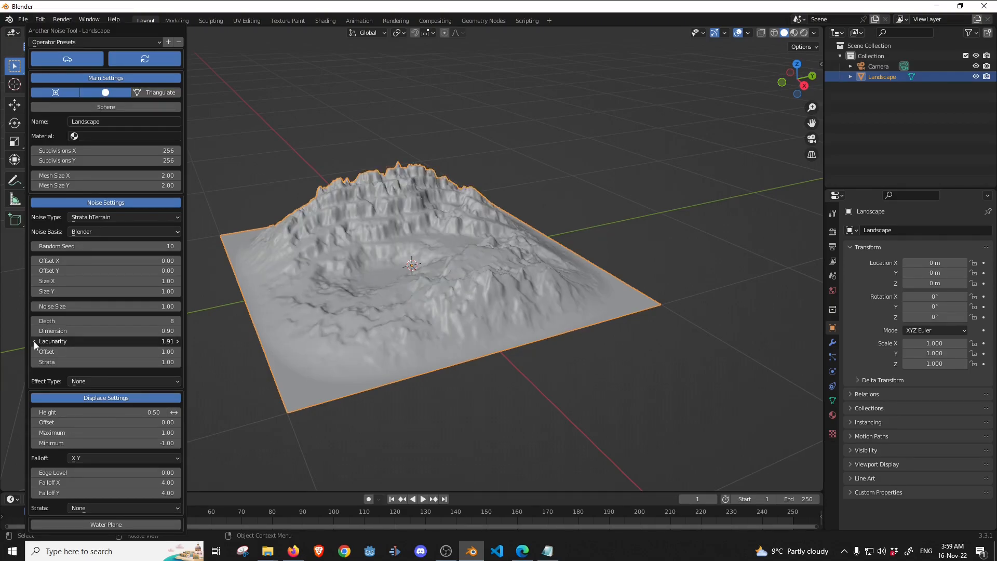
{"action": "left_click", "coordinate": [33, 341]}
{"action": "left_click", "coordinate": [33, 341]}
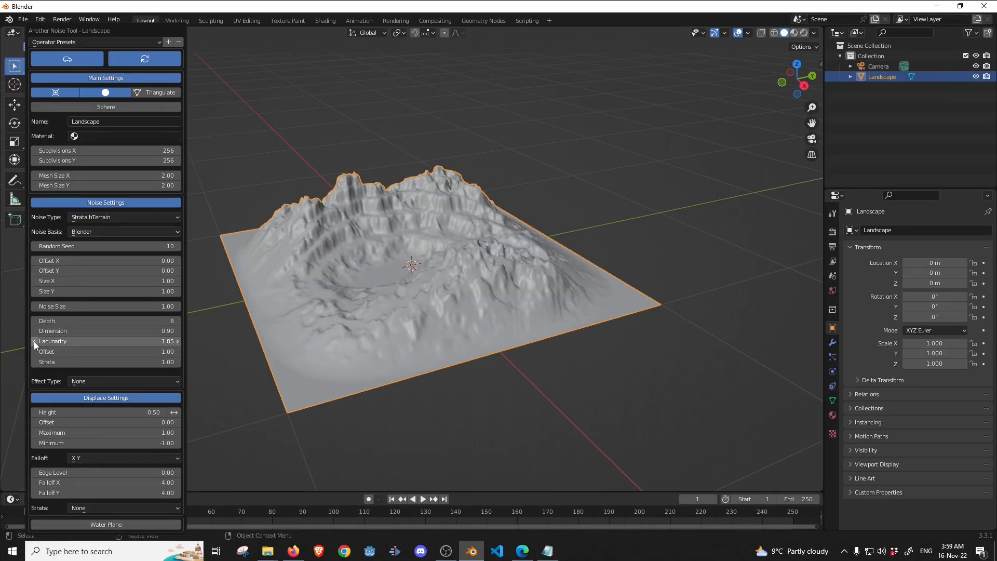
{"action": "key", "text": "BackSpace"}
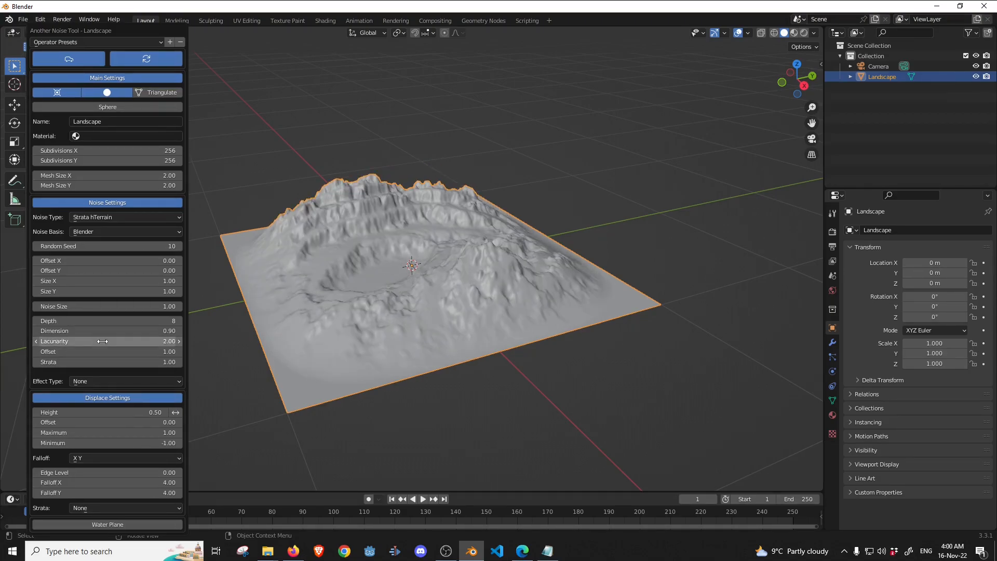
- Try Lacunarity values of 1.5, 1.25 and 1 on the landscape noise
{"action": "left_click", "coordinate": [35, 341]}
{"action": "left_click", "coordinate": [35, 341]}
{"action": "left_click", "coordinate": [75, 342]}
{"action": "type", "text": "1.5"}
{"action": "key", "text": "Return"}
{"action": "left_click", "coordinate": [74, 342]}
{"action": "type", "text": "1.25"}
{"action": "key", "text": "Return"}
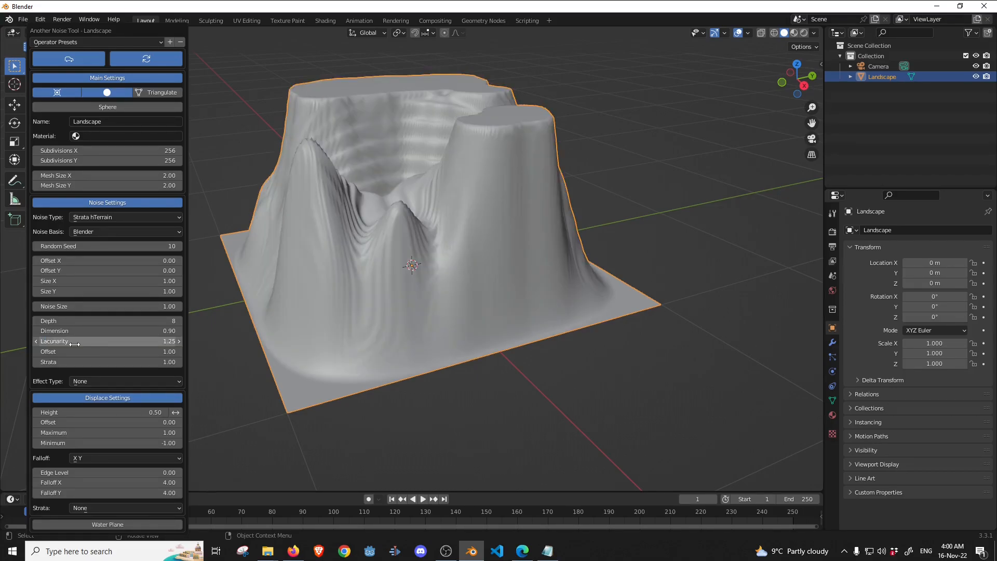
{"action": "left_click", "coordinate": [86, 344]}
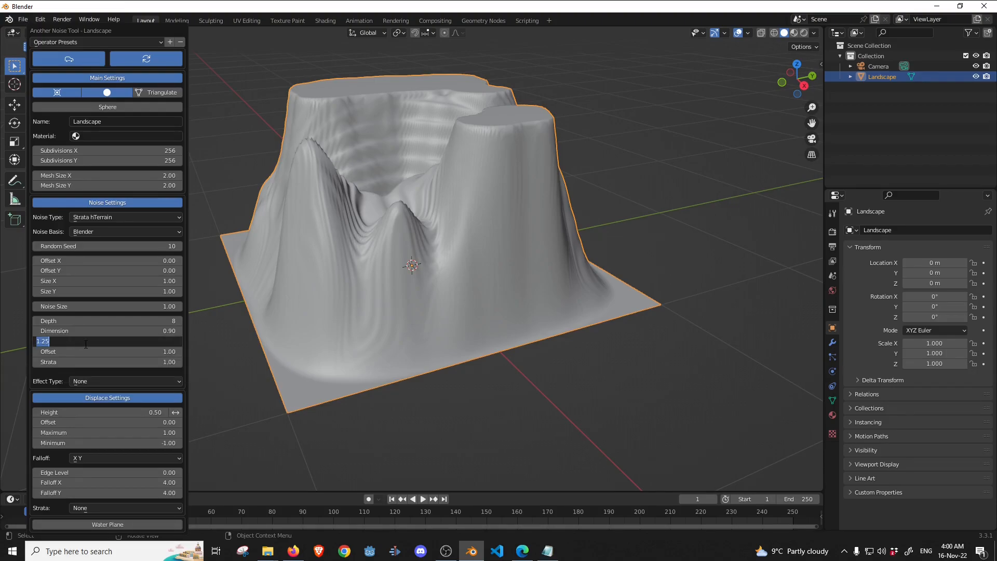
{"action": "type", "text": "1"}
{"action": "key", "text": "Return"}
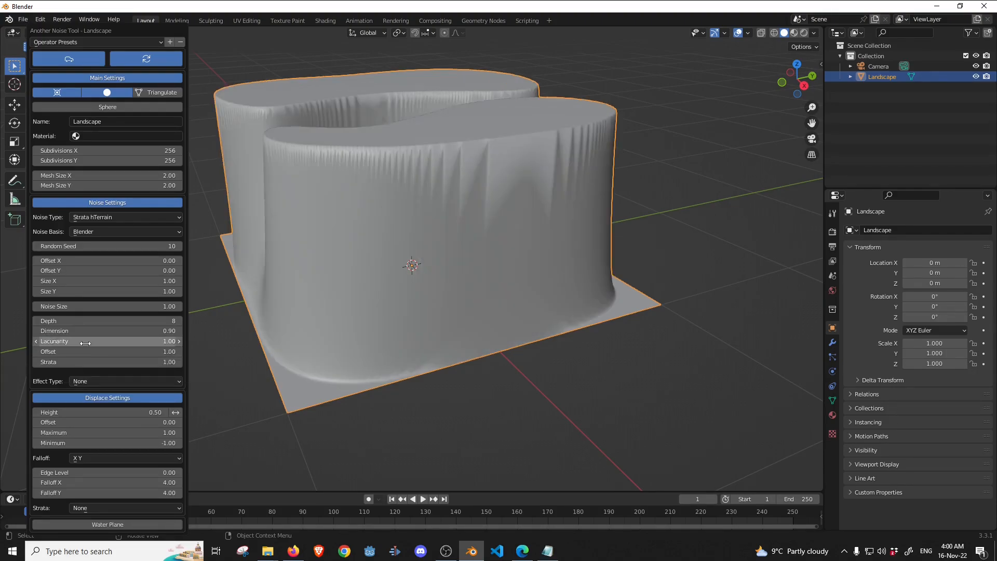
- Try a Lacunarity of 1.85 on the landscape noise, then set it to 1.5
{"action": "left_click", "coordinate": [86, 343]}
{"action": "type", "text": "1.85"}
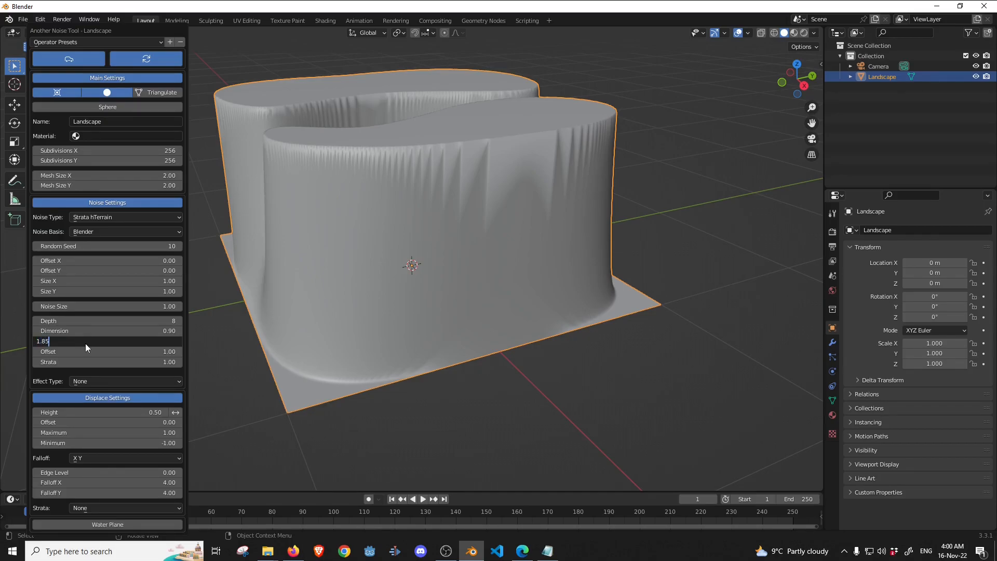
{"action": "key", "text": "Return"}
{"action": "left_click", "coordinate": [85, 343]}
{"action": "type", "text": "1.5"}
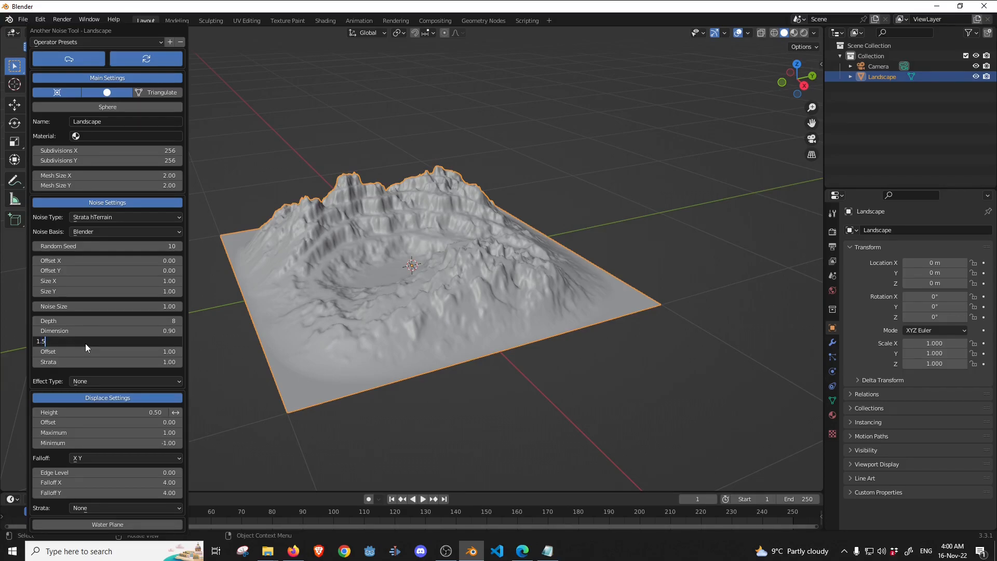
{"action": "key", "text": "Return"}
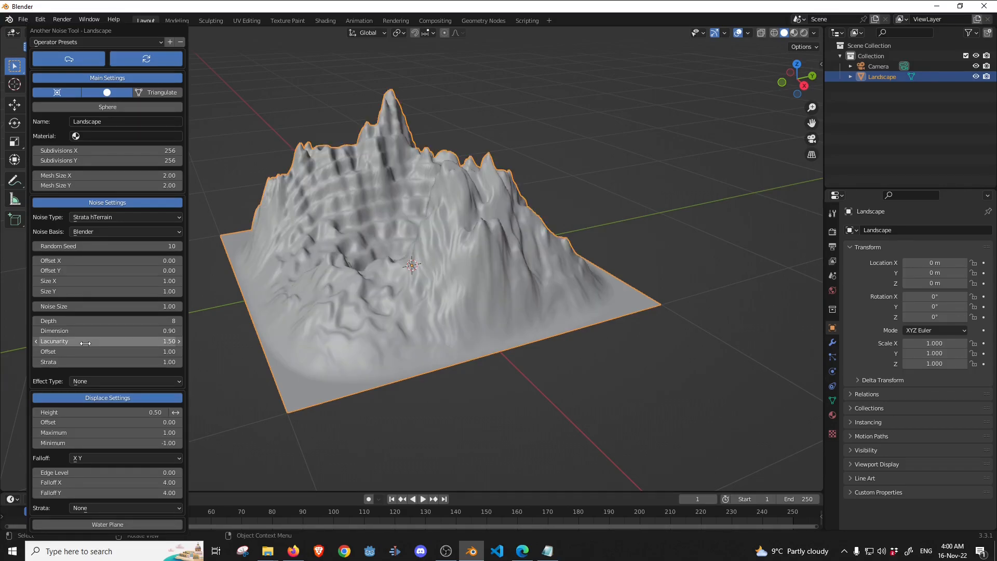
- Try noise Offset values of 5 and 2 on the landscape, then set the Offset back to 1
{"action": "key", "text": "F9"}
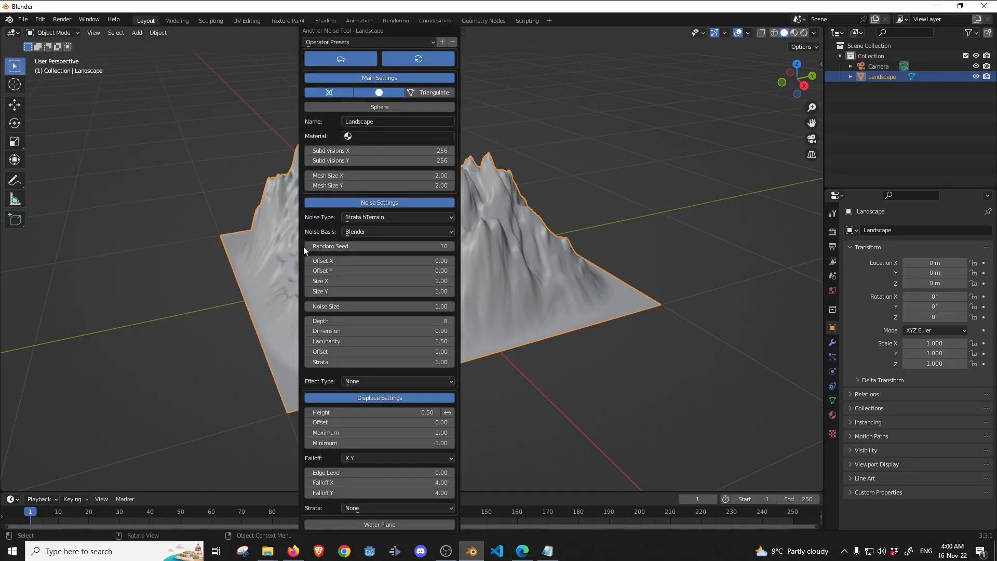
{"action": "left_click_drag", "start_coordinate": [390, 33], "coordinate": [117, 30]}
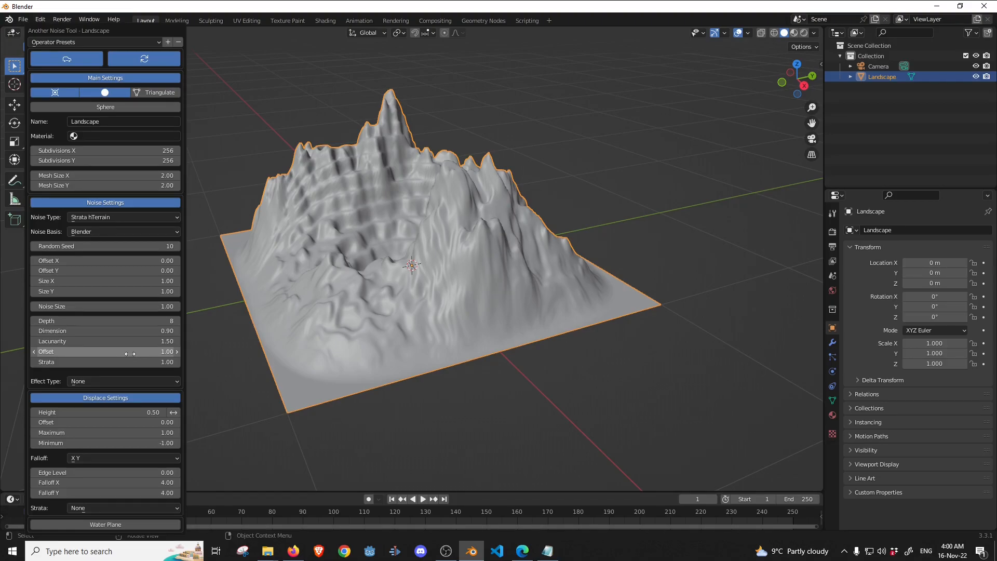
{"action": "left_click", "coordinate": [113, 353]}
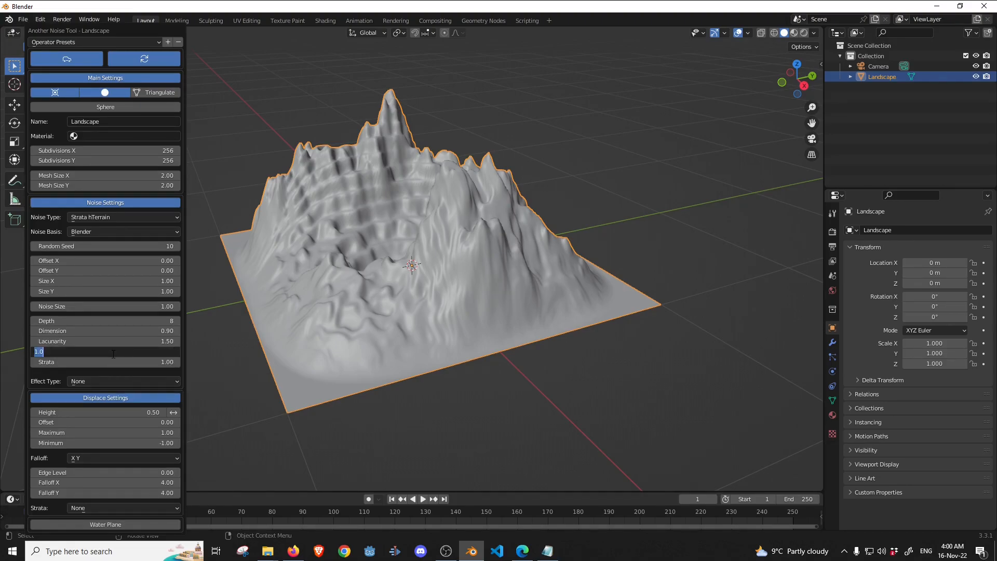
{"action": "type", "text": "5"}
{"action": "key", "text": "Return"}
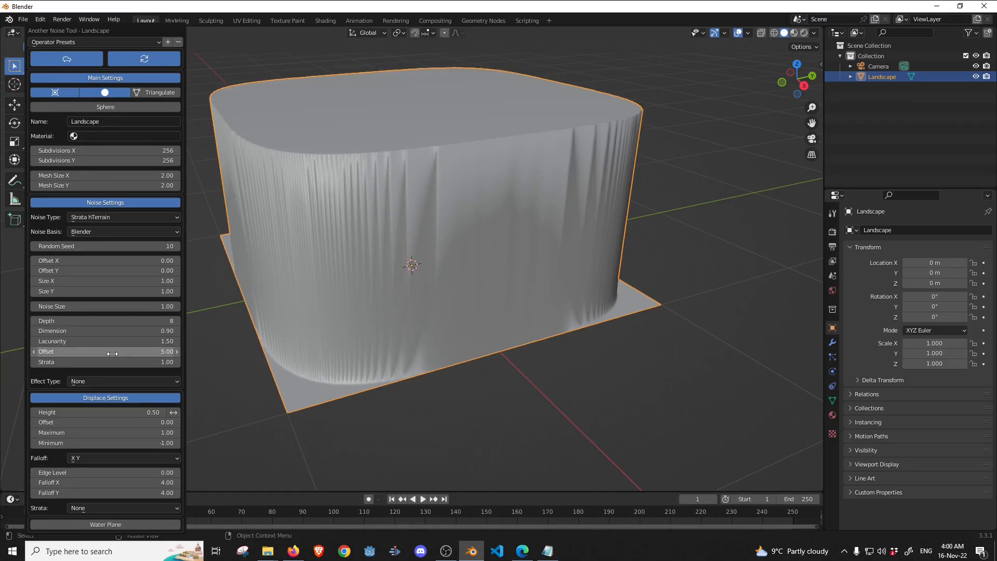
{"action": "left_click", "coordinate": [112, 353]}
{"action": "type", "text": "2"}
{"action": "key", "text": "Return"}
{"action": "left_click", "coordinate": [110, 354]}
{"action": "type", "text": "1"}
{"action": "key", "text": "Return"}
- Try noise Offset values of 1.5, 1.1 and 1.2, then reset the Offset to its default of 1
{"action": "left_click", "coordinate": [108, 354]}
{"action": "type", "text": "1.5"}
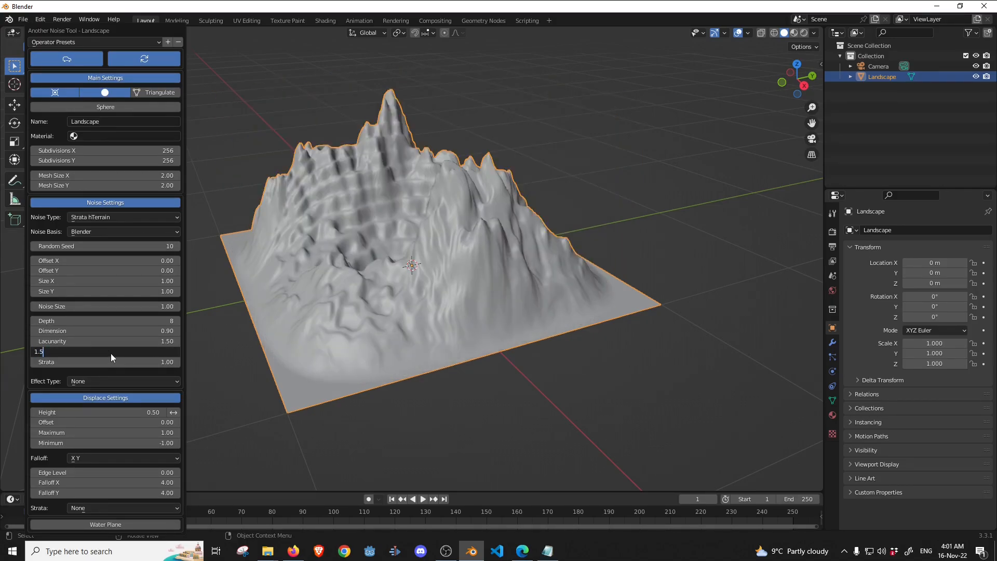
{"action": "key", "text": "Return"}
{"action": "left_click", "coordinate": [111, 353]}
{"action": "type", "text": "1.1"}
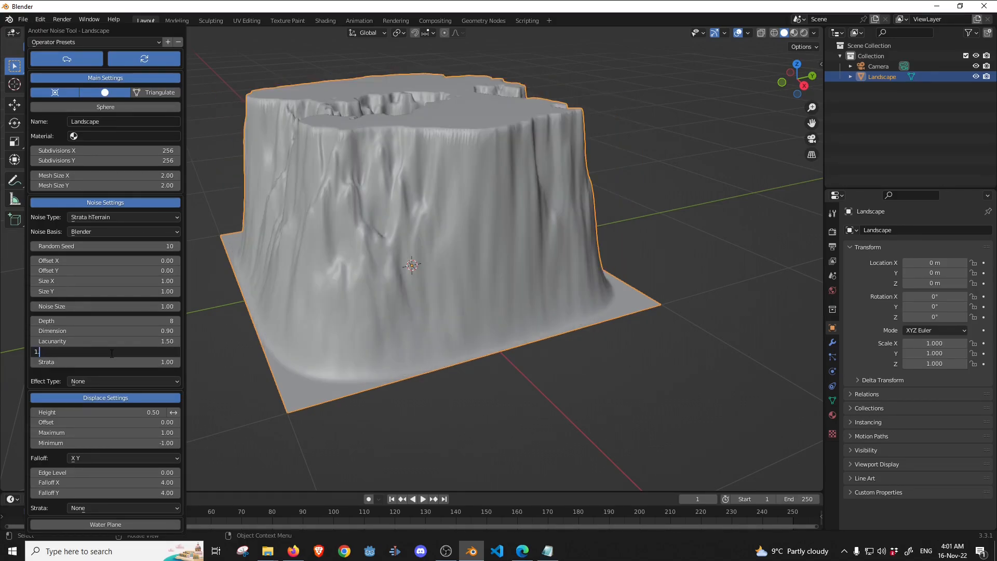
{"action": "key", "text": "Return"}
{"action": "left_click", "coordinate": [123, 354]}
{"action": "type", "text": "1.2"}
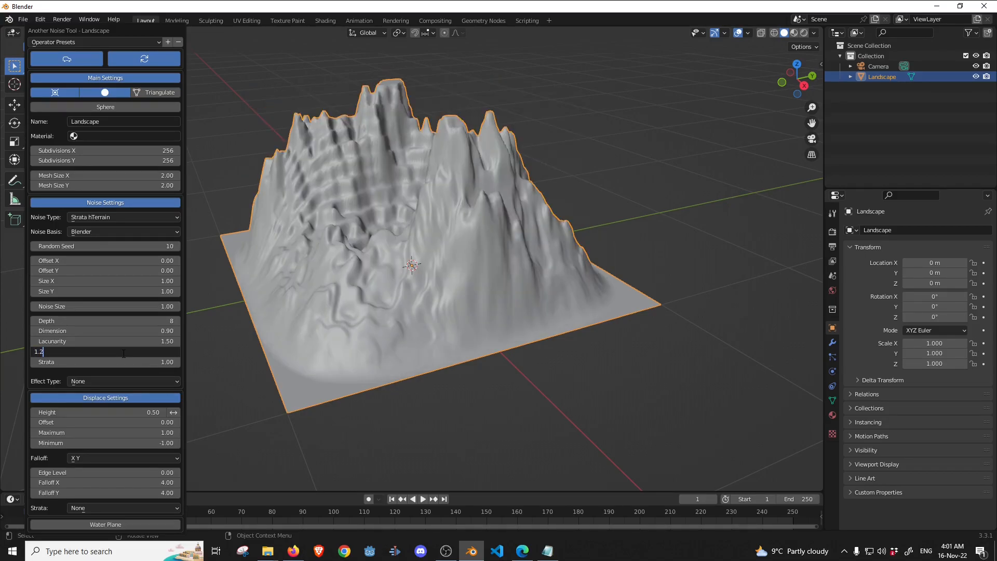
{"action": "key", "text": "Return"}
{"action": "mouse_move", "coordinate": [106, 31]}
{"action": "left_mouse_down"}
{"action": "mouse_move", "coordinate": [503, 30]}
{"action": "mouse_move", "coordinate": [108, 31]}
{"action": "left_mouse_up"}
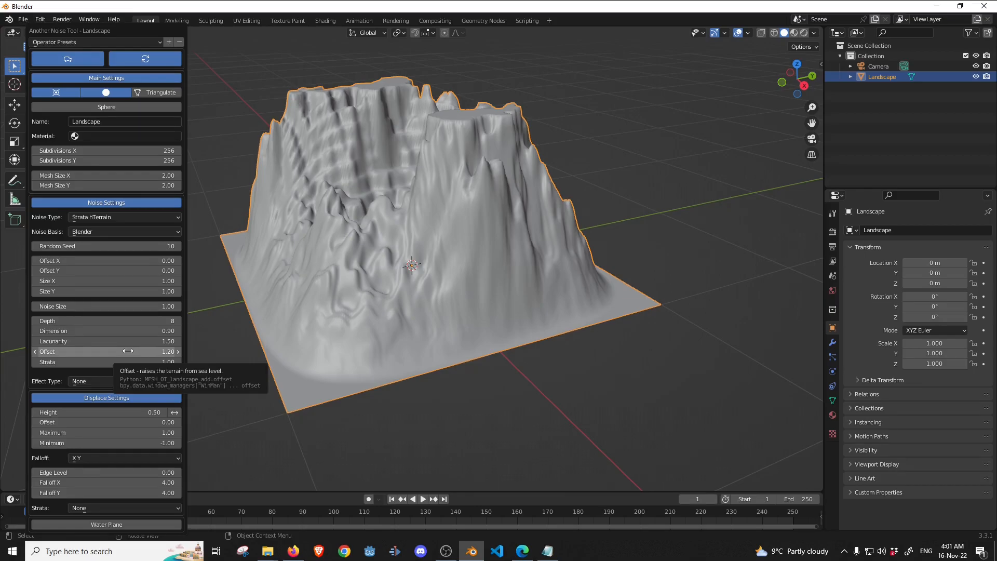
{"action": "key", "text": "BackSpace"}
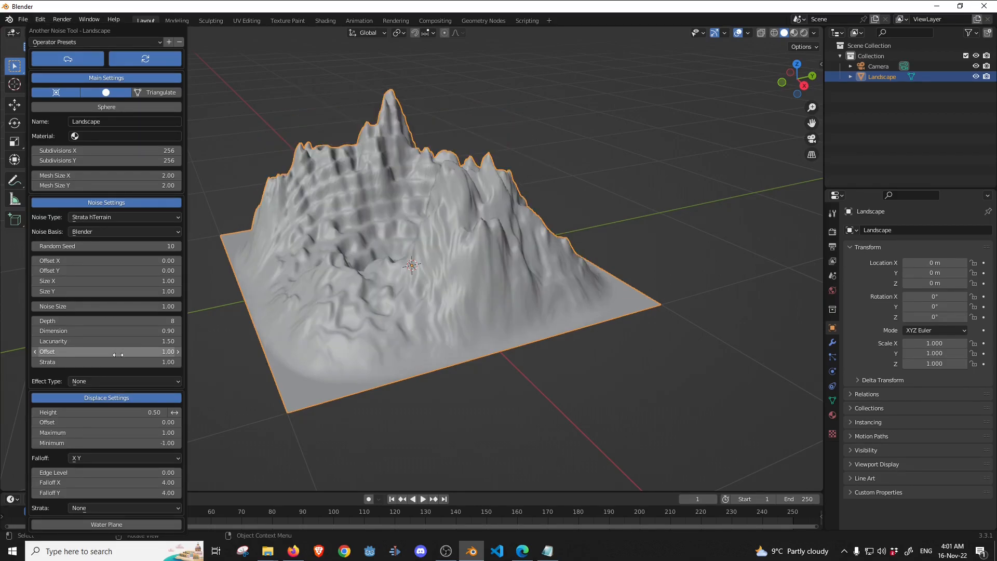
- Try a noise Offset of 0.25 on the landscape and set it back to 1
{"action": "left_click", "coordinate": [120, 354]}
{"action": "type", "text": ".25"}
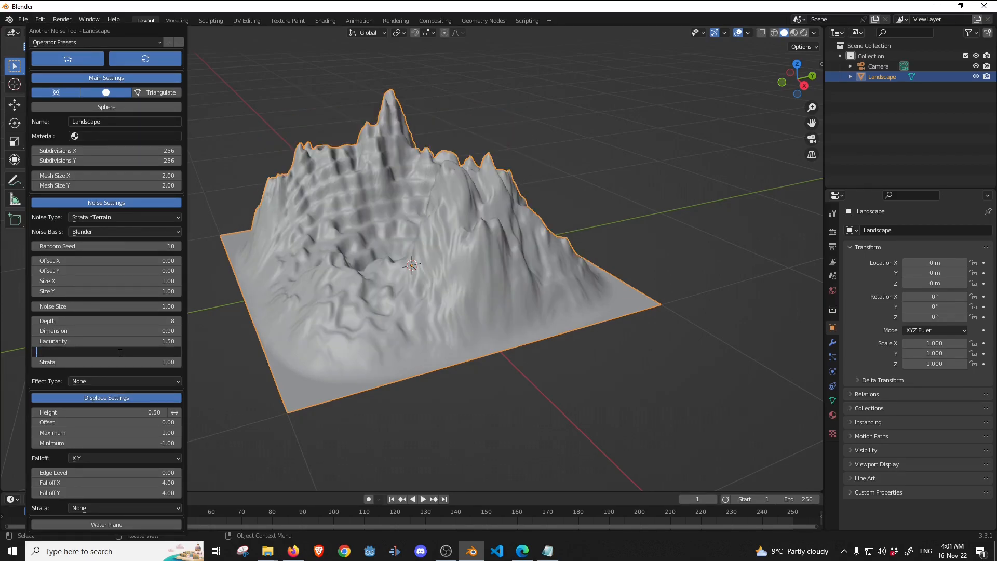
{"action": "key", "text": "Return"}
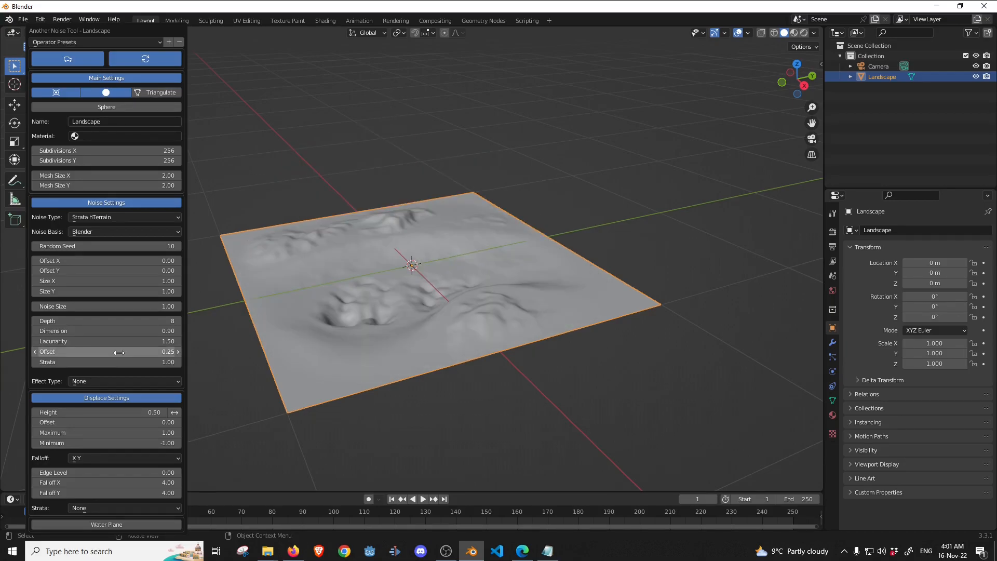
{"action": "left_click", "coordinate": [119, 353]}
{"action": "type", "text": "1"}
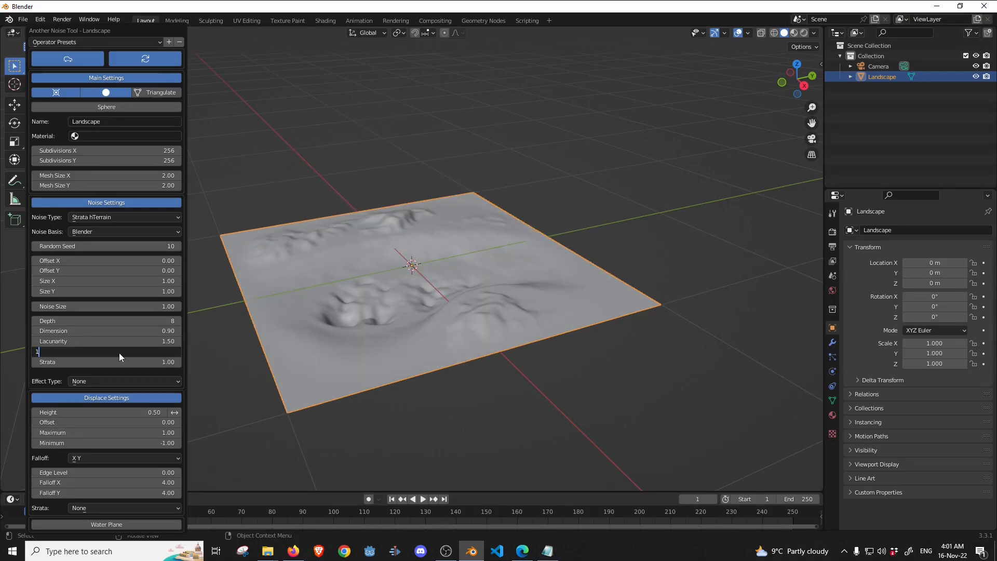
{"action": "key", "text": "Return"}
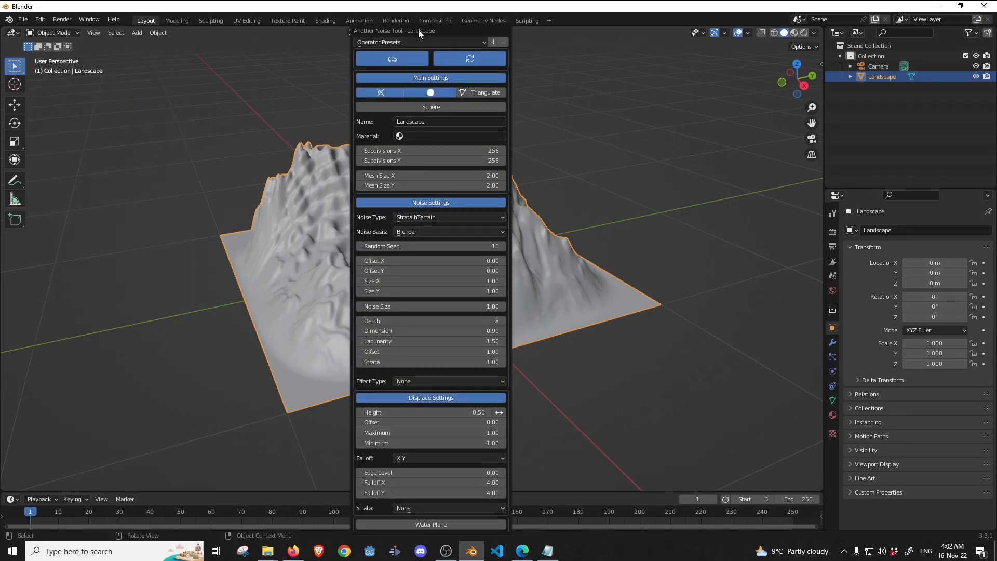
{"action": "left_click_drag", "start_coordinate": [418, 30], "coordinate": [99, 33]}
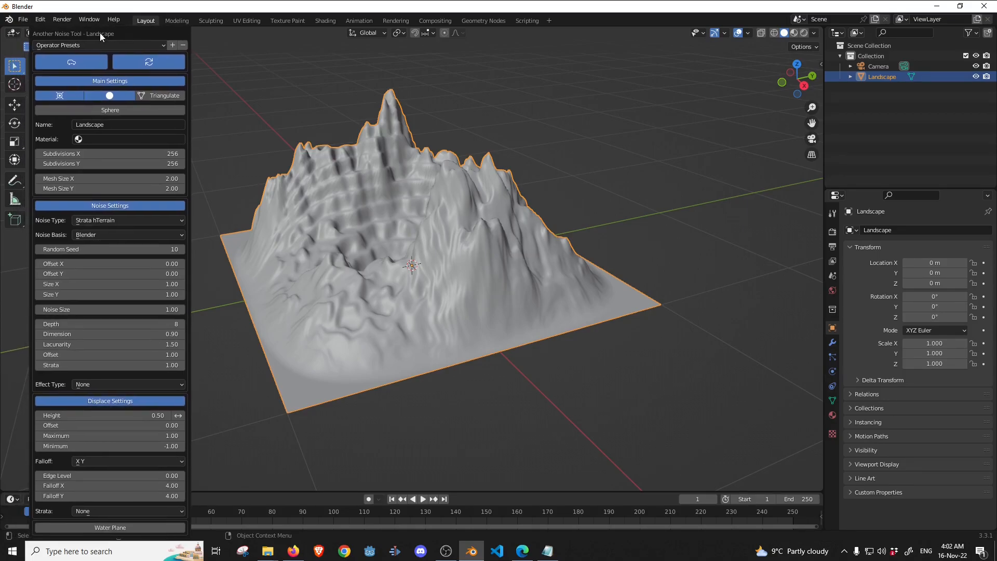
{"action": "left_click", "coordinate": [88, 218]}
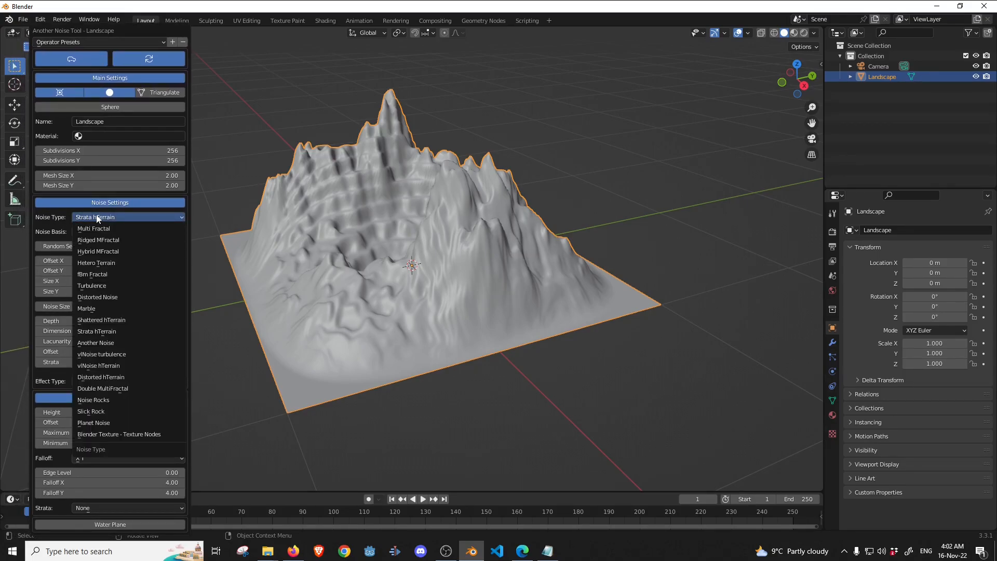
{"action": "left_click", "coordinate": [97, 216]}
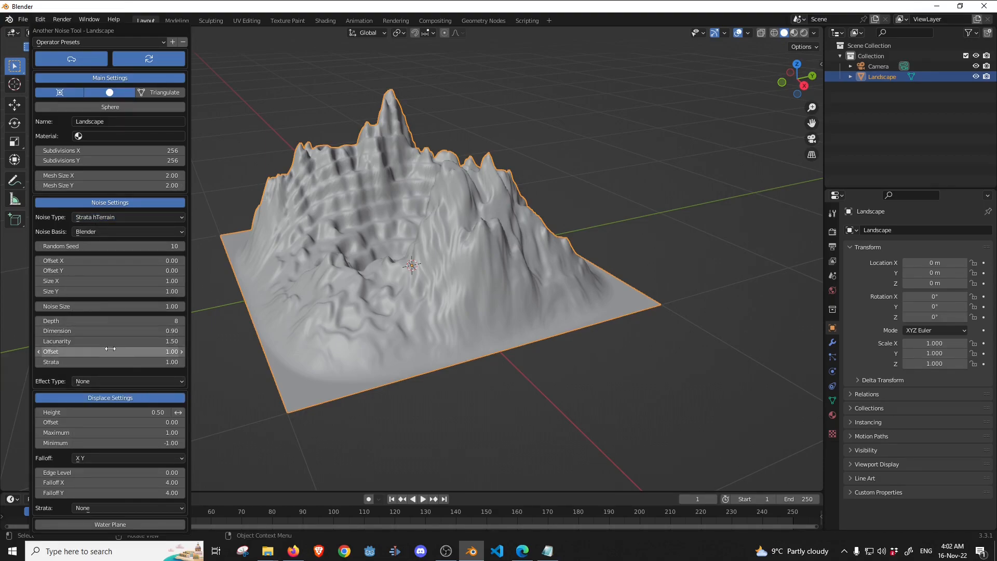
- Try displacement Height values of 1 and 0.25, then set the Height back to 0.5
{"action": "left_click", "coordinate": [105, 413]}
{"action": "type", "text": "1"}
{"action": "key", "text": "Return"}
{"action": "left_click", "coordinate": [96, 415]}
{"action": "type", "text": ".25"}
{"action": "key", "text": "Return"}
{"action": "left_click", "coordinate": [96, 415]}
{"action": "type", "text": "..5"}
{"action": "key", "text": "Return"}
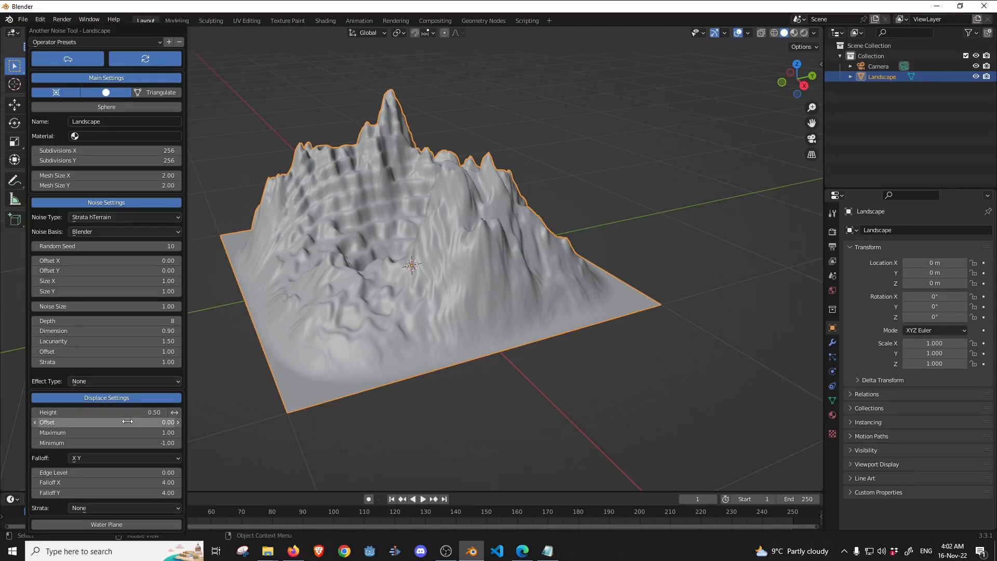
- Raise the displacement Offset in small increments to 0.21
{"action": "left_click", "coordinate": [179, 423]}
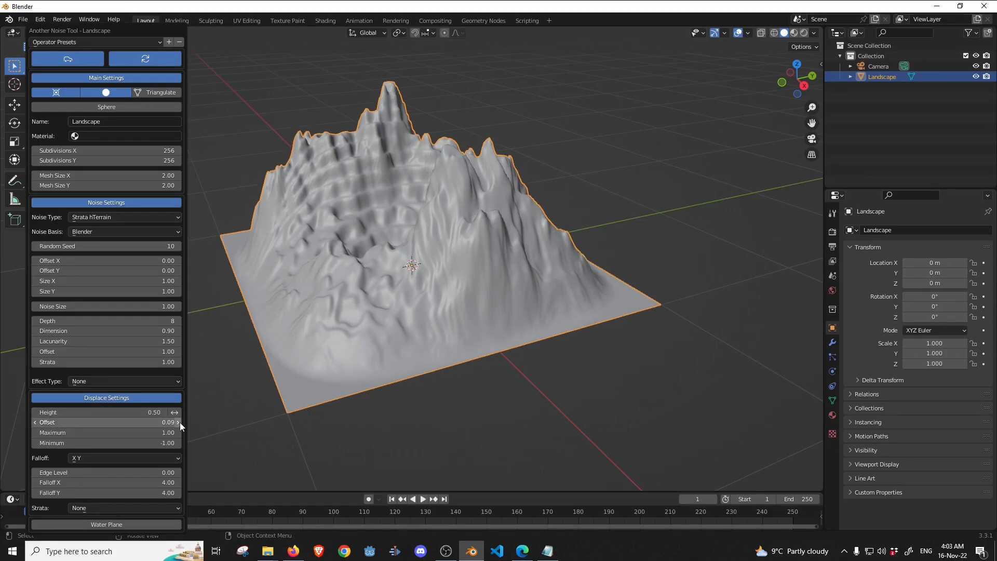
{"action": "left_click", "coordinate": [180, 422]}
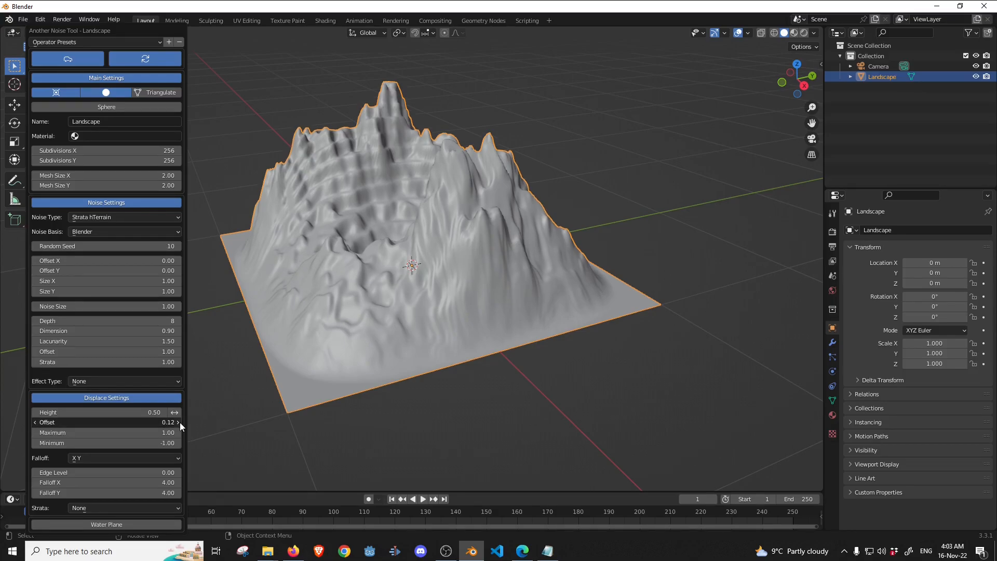
{"action": "left_click", "coordinate": [179, 422]}
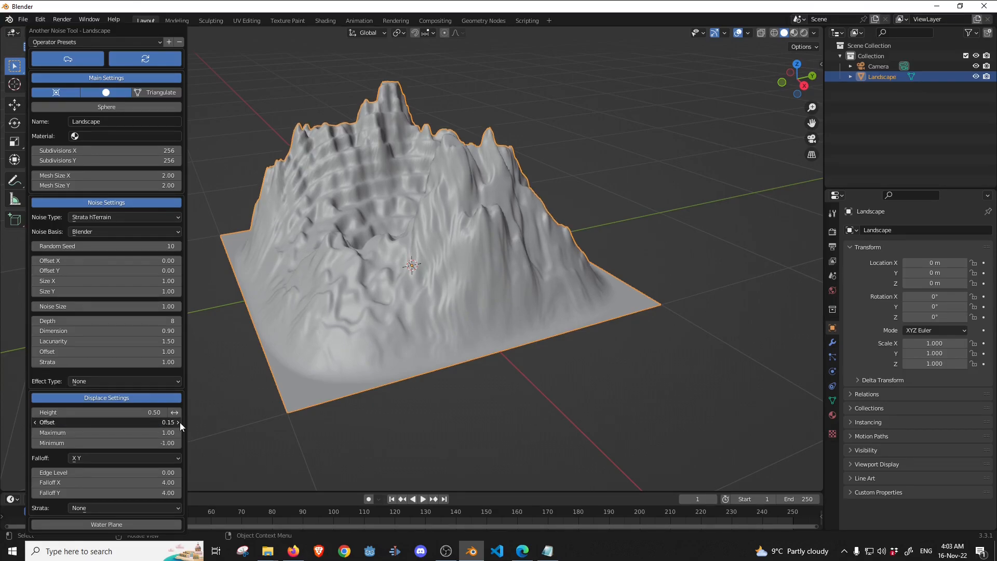
{"action": "left_click", "coordinate": [180, 422]}
{"action": "left_click", "coordinate": [180, 423]}
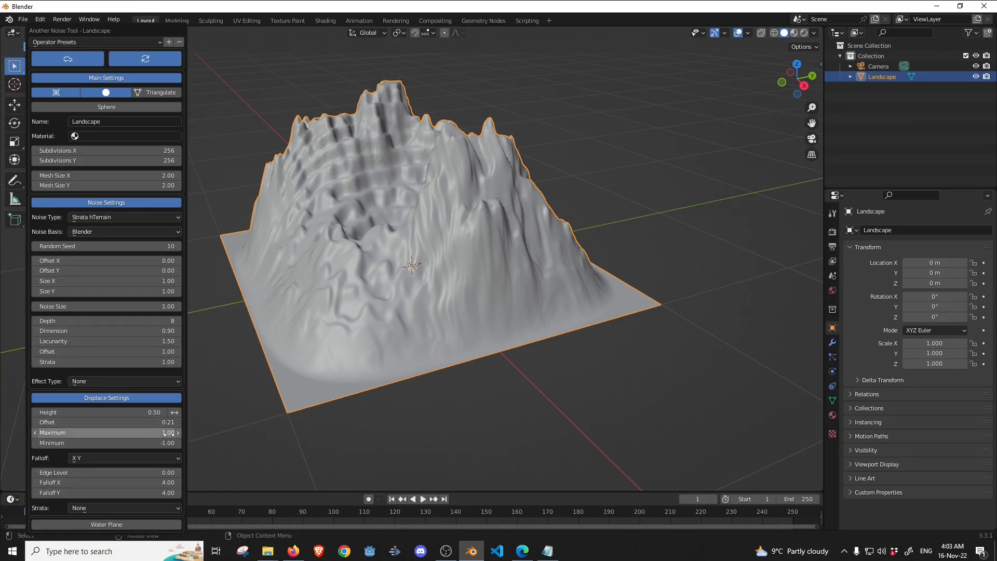
- Set the landscape's displacement Maximum to 2 and its displacement Offset to 1
{"action": "left_click", "coordinate": [147, 432]}
{"action": "type", "text": "2"}
{"action": "key", "text": "Return"}
{"action": "left_click", "coordinate": [160, 420]}
{"action": "scroll", "coordinate": [440, 316], "scroll_direction": "down", "scroll_amount": 4}
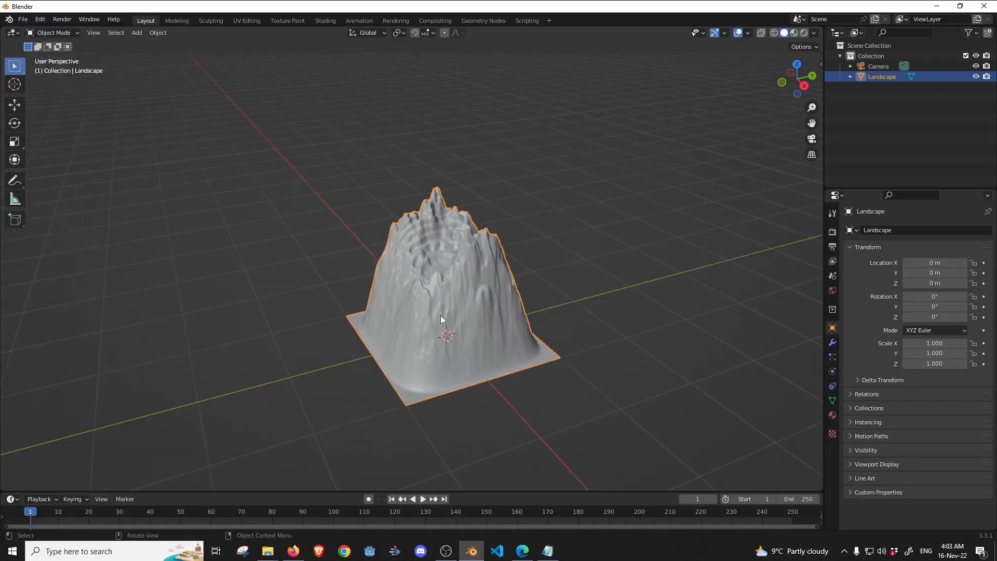
- Reopen the landscape settings and try a displacement Maximum of 1
{"action": "key", "text": "F9"}
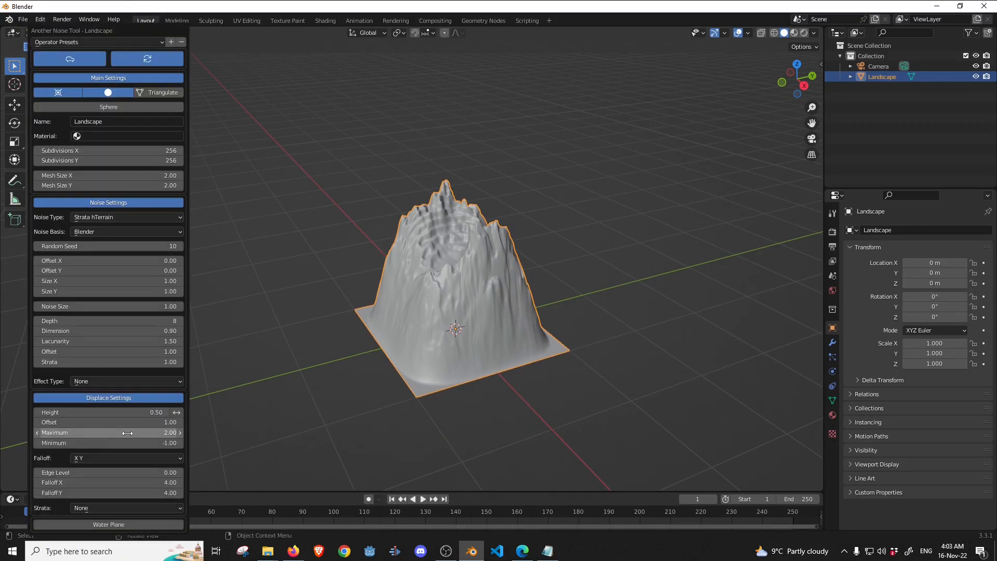
{"action": "left_click", "coordinate": [129, 432]}
{"action": "type", "text": "1"}
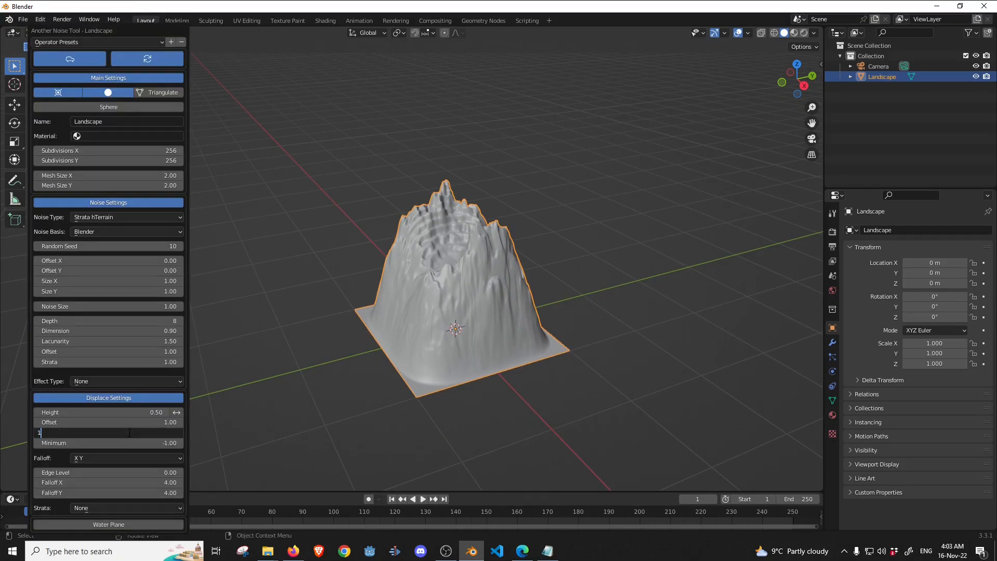
{"action": "key", "text": "Return"}
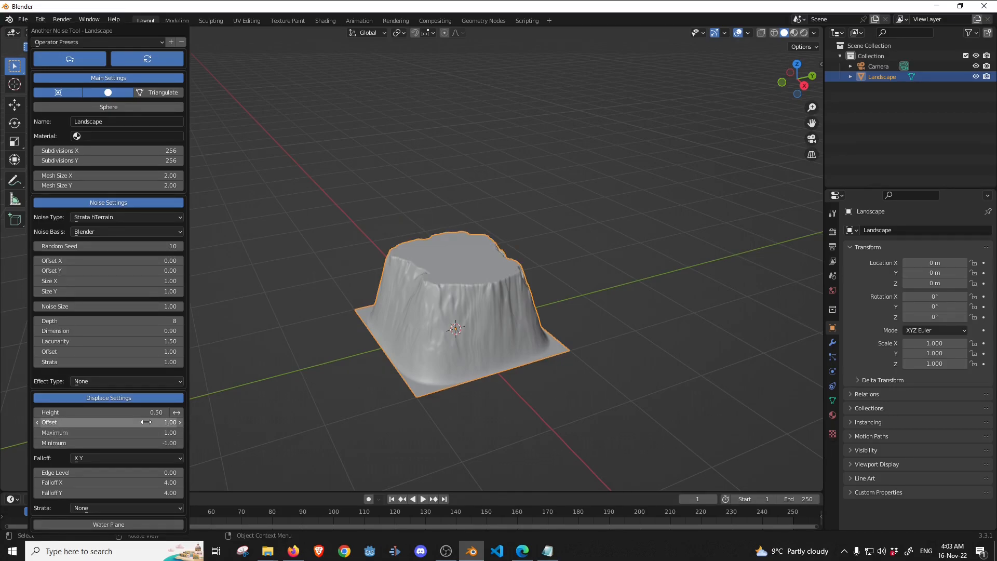
- Try a displacement Maximum of 3 together with a displacement Offset of 2
{"action": "left_click", "coordinate": [139, 432]}
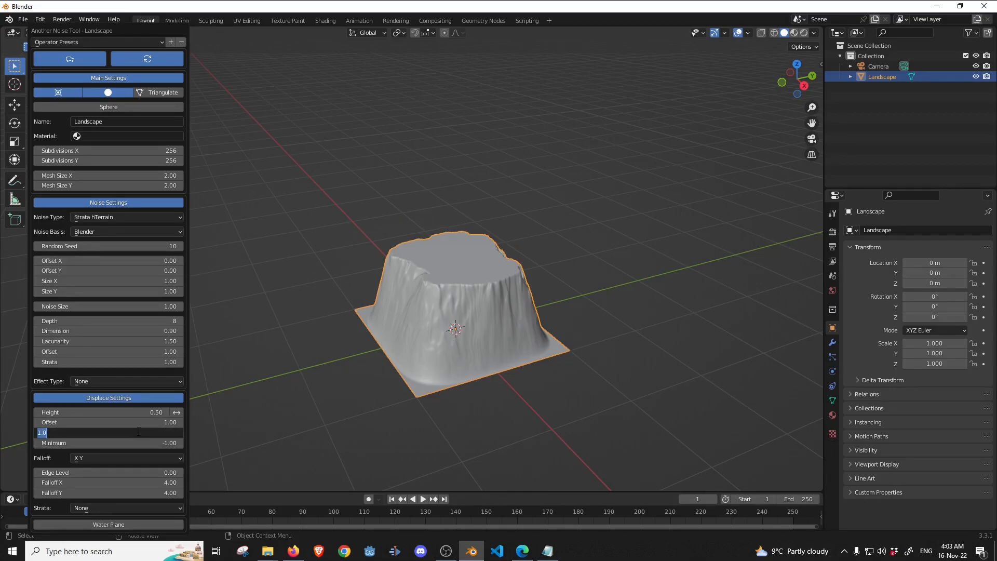
{"action": "type", "text": "3"}
{"action": "key", "text": "Return"}
{"action": "left_click", "coordinate": [118, 422]}
{"action": "type", "text": "2"}
{"action": "key", "text": "Return"}
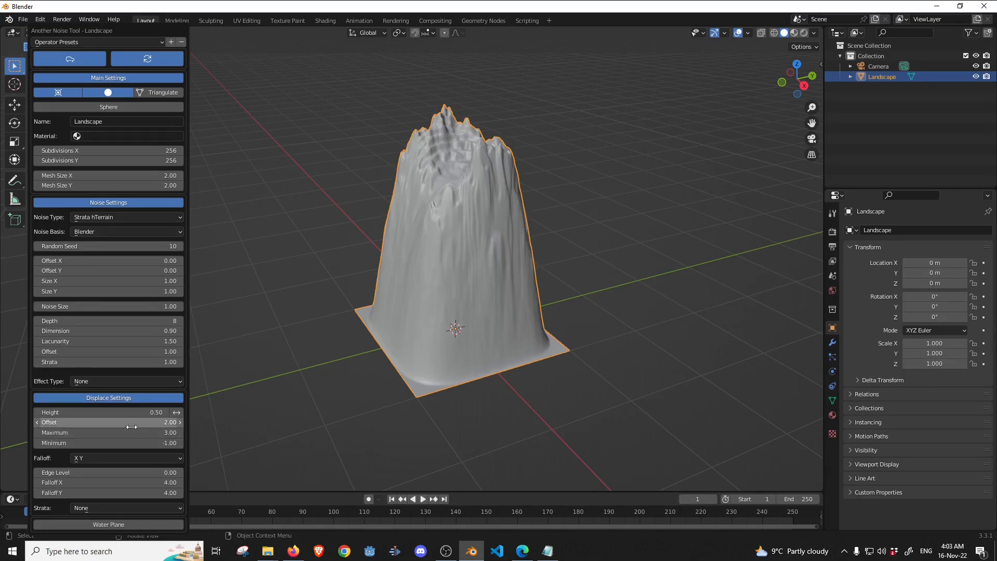
- Set the displacement Maximum to 1, try an Offset of 1, and set the displacement Offset to 0.25
{"action": "left_click", "coordinate": [127, 431]}
{"action": "type", "text": "1"}
{"action": "key", "text": "Return"}
{"action": "left_click", "coordinate": [133, 421]}
{"action": "type", "text": "1"}
{"action": "key", "text": "Return"}
{"action": "left_click", "coordinate": [153, 422]}
{"action": "type", "text": ".25"}
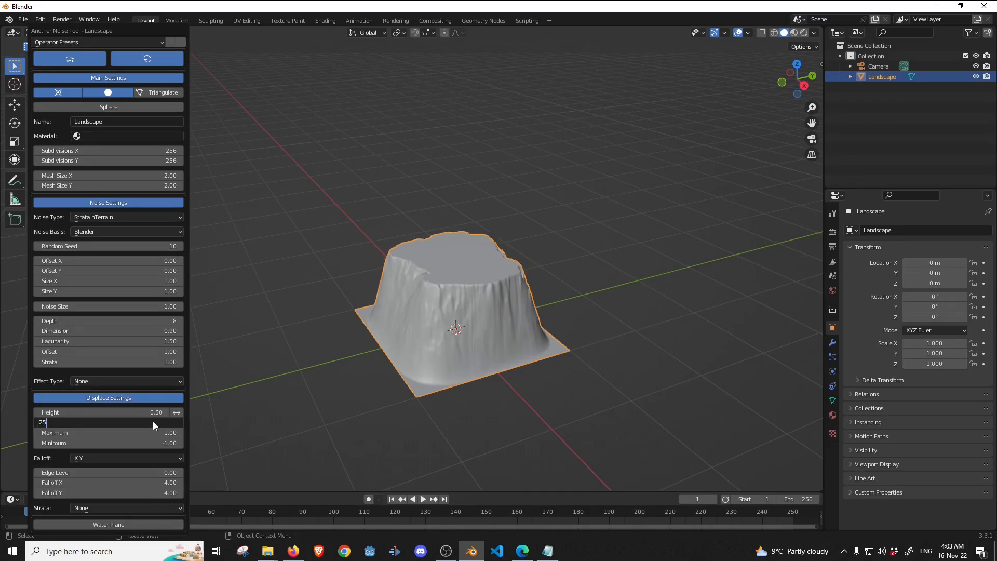
{"action": "key", "text": "Return"}
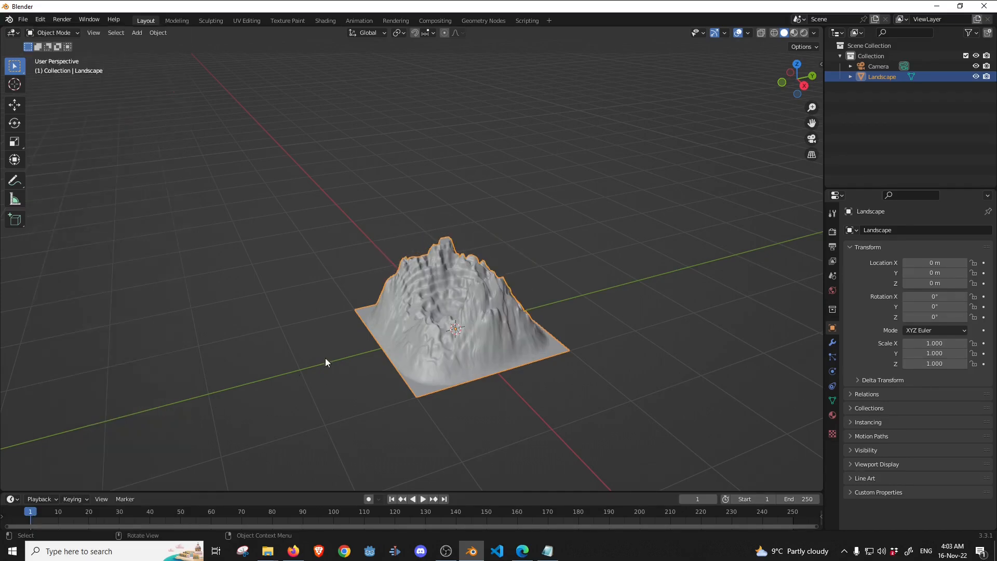
- Try the landscape's Falloff with None and X, and return it to X Y
{"action": "scroll", "coordinate": [419, 348], "scroll_direction": "up", "scroll_amount": 3}
{"action": "scroll", "coordinate": [419, 348], "scroll_direction": "down", "scroll_amount": 3}
{"action": "left_click", "coordinate": [111, 457]}
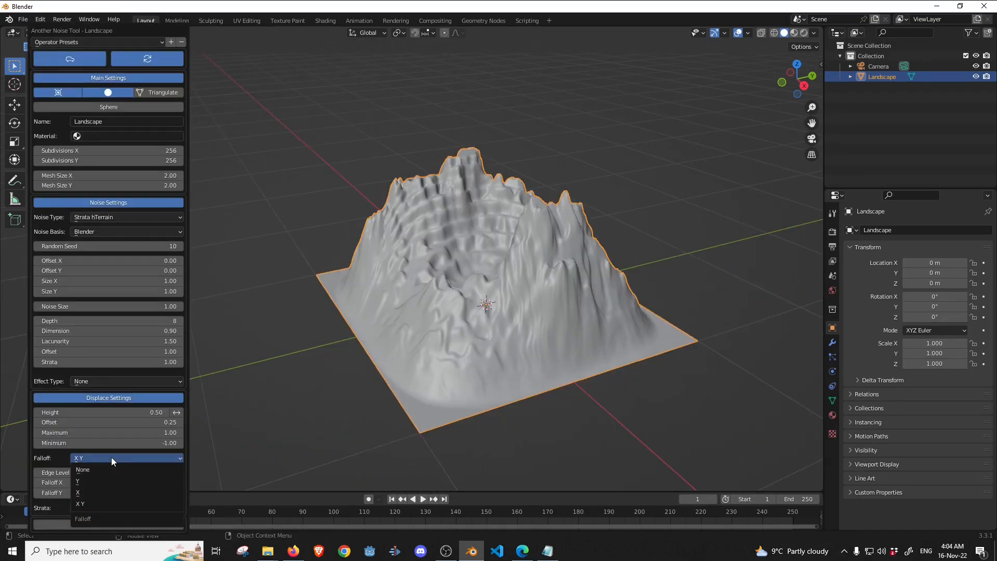
{"action": "left_click", "coordinate": [96, 481]}
{"action": "key", "text": "Return"}
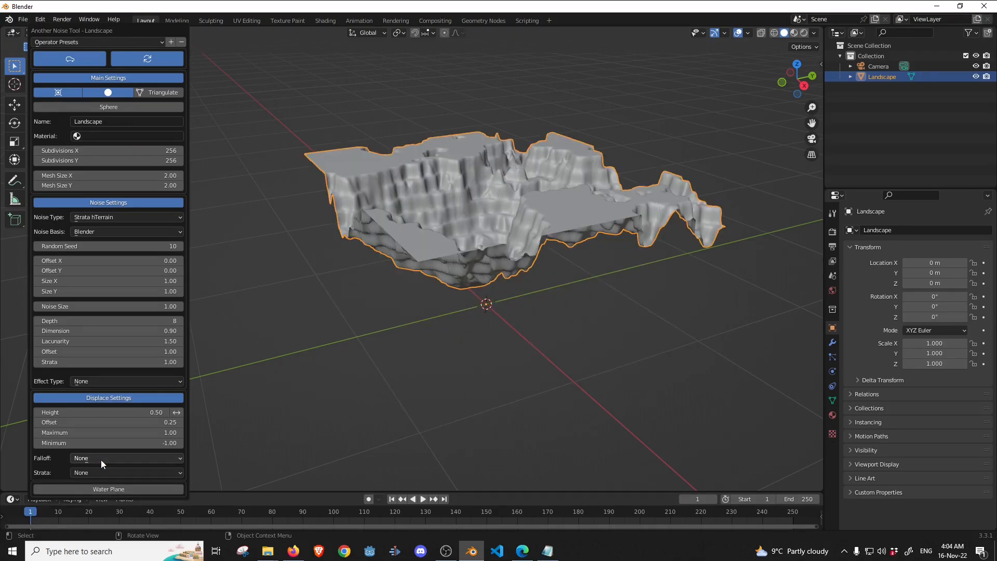
{"action": "middle_click_drag", "start_coordinate": [200, 212], "coordinate": [408, 248]}
{"action": "left_click", "coordinate": [86, 461]}
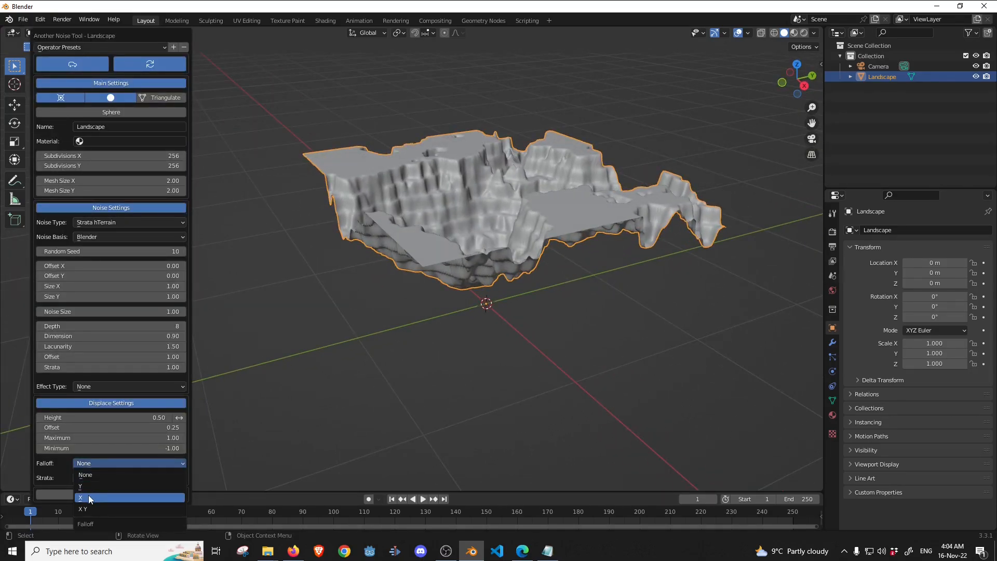
{"action": "left_click", "coordinate": [88, 498]}
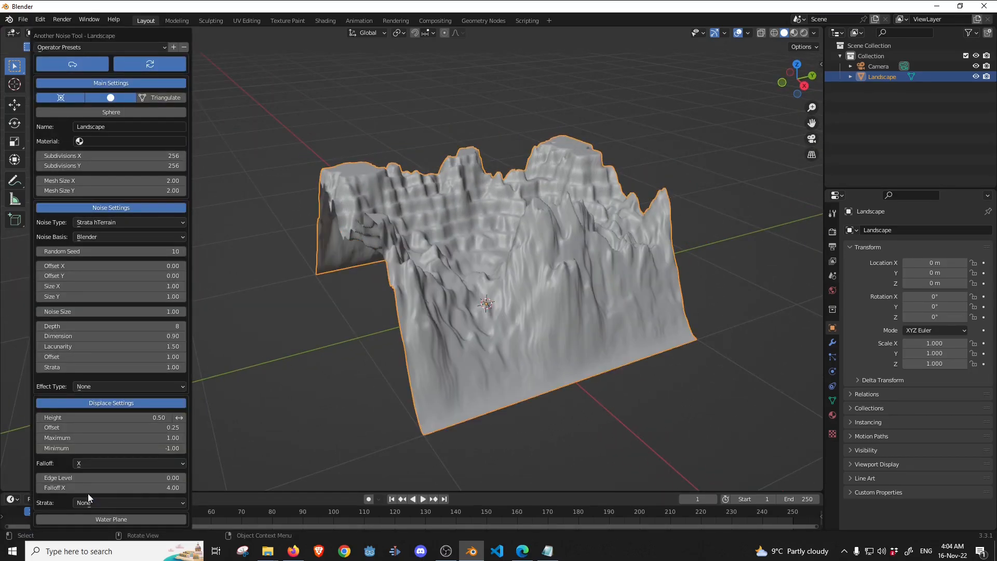
{"action": "left_click", "coordinate": [88, 463]}
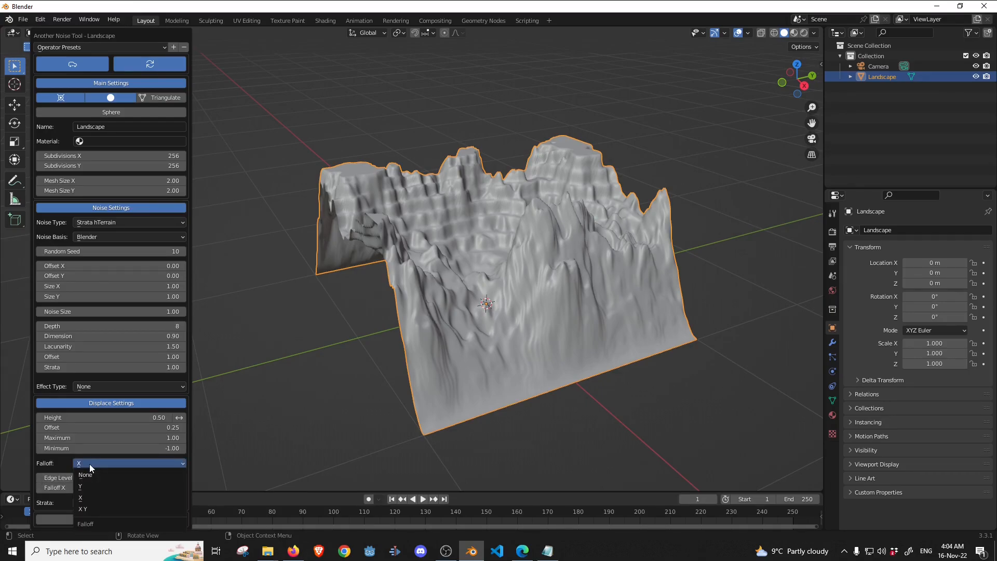
{"action": "left_click", "coordinate": [89, 508]}
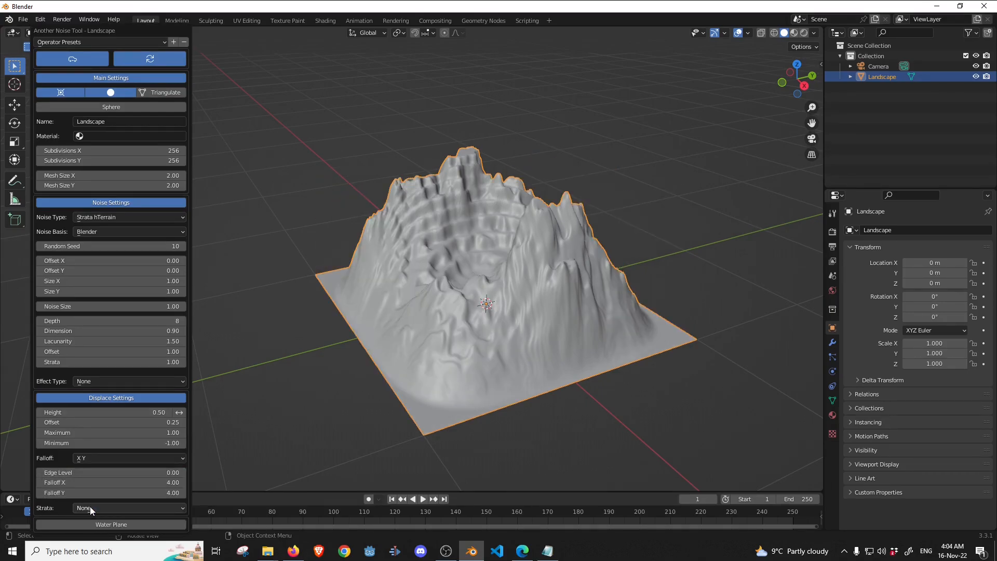
- Try Edge Level values of 5, 1 and 0.25 on the landscape
{"action": "left_click", "coordinate": [91, 474]}
{"action": "type", "text": "5"}
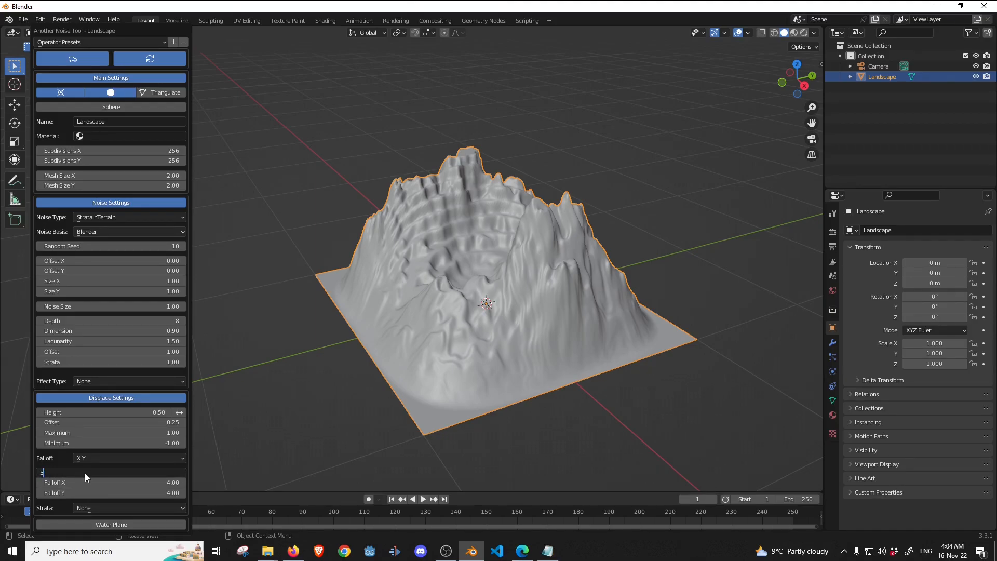
{"action": "key", "text": "Return"}
{"action": "left_click", "coordinate": [85, 473]}
{"action": "type", "text": "1"}
{"action": "key", "text": "Return"}
{"action": "left_click", "coordinate": [84, 474]}
{"action": "type", "text": "..25"}
{"action": "key", "text": "Return"}
- Raise the Edge Level in small increments to about 0.5 and set it back to 0
{"action": "left_click", "coordinate": [57, 471]}
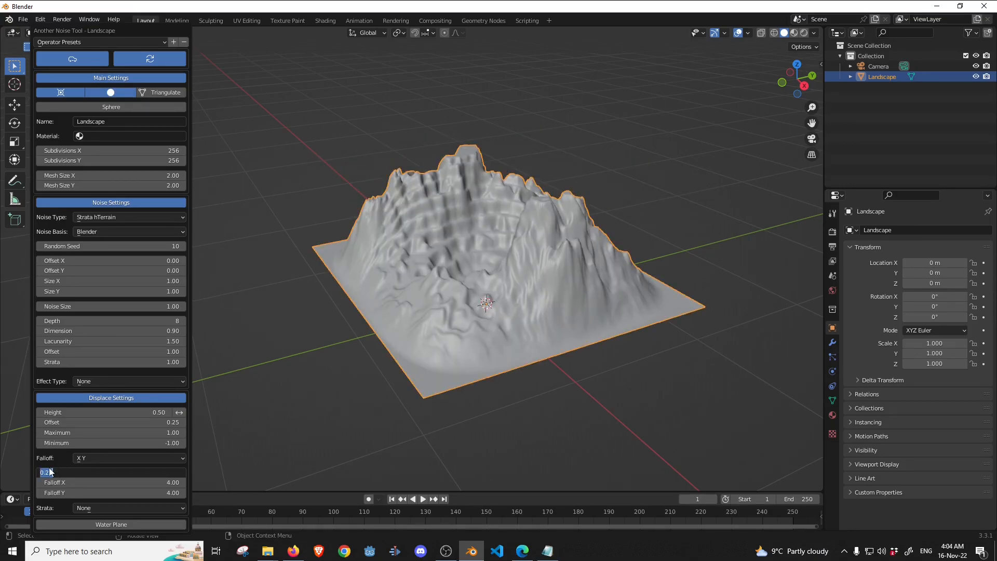
{"action": "left_click", "coordinate": [68, 483]}
{"action": "left_click_drag", "start_coordinate": [160, 469], "coordinate": [183, 472]}
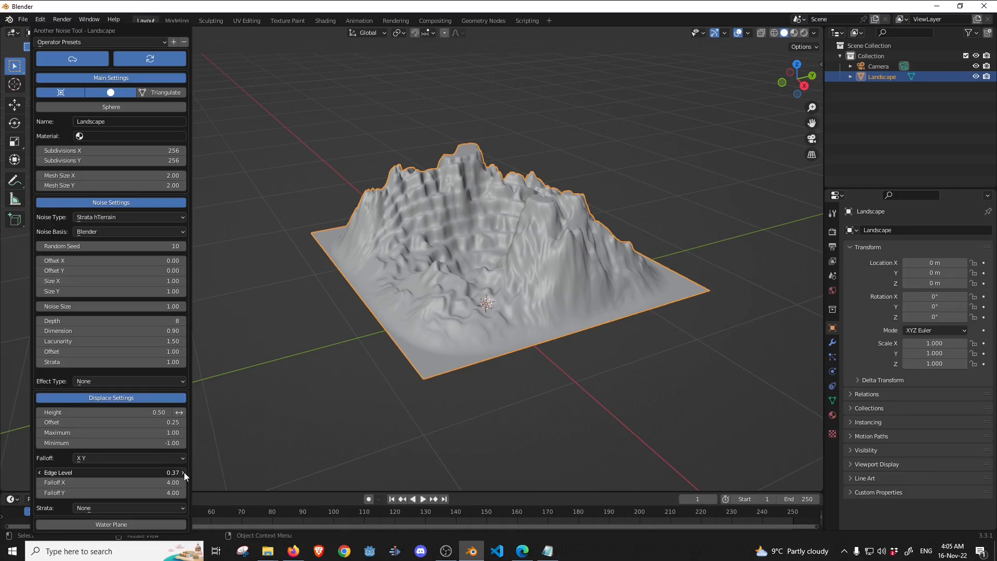
{"action": "left_click", "coordinate": [184, 472]}
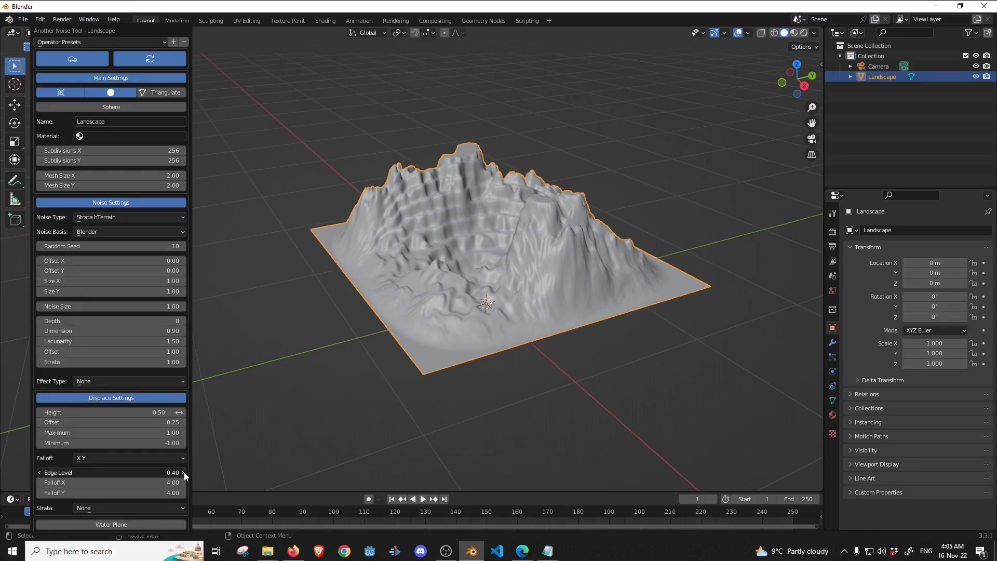
{"action": "left_click", "coordinate": [184, 472]}
{"action": "left_click", "coordinate": [183, 472]}
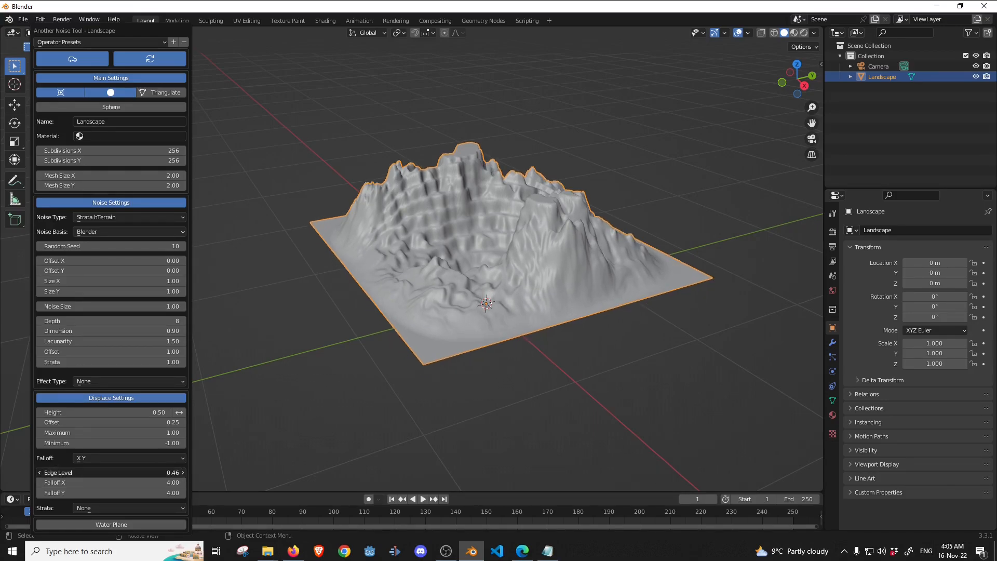
{"action": "left_click", "coordinate": [184, 472]}
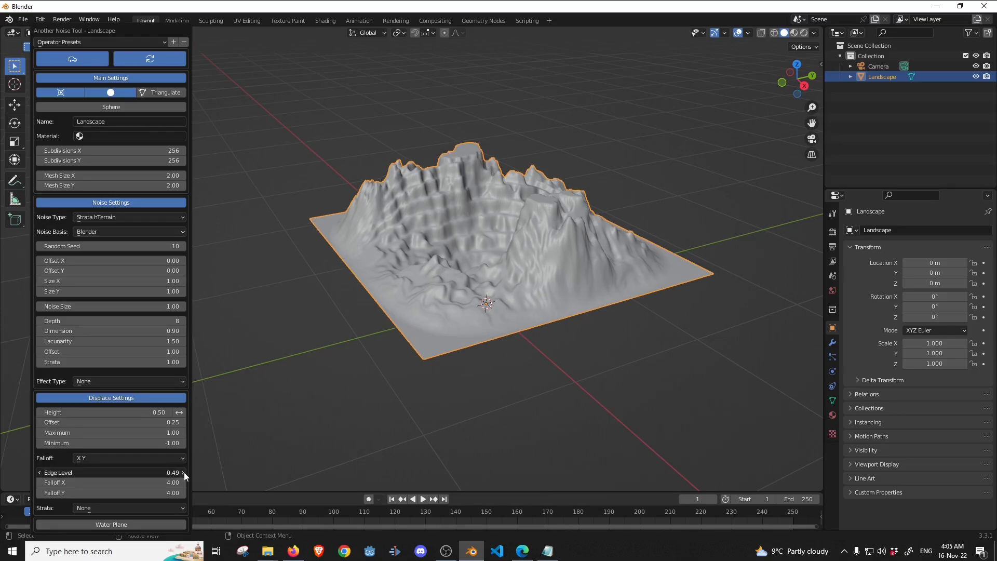
{"action": "left_click", "coordinate": [184, 472]}
{"action": "left_click", "coordinate": [177, 472]}
{"action": "type", "text": "0"}
{"action": "key", "text": "Return"}
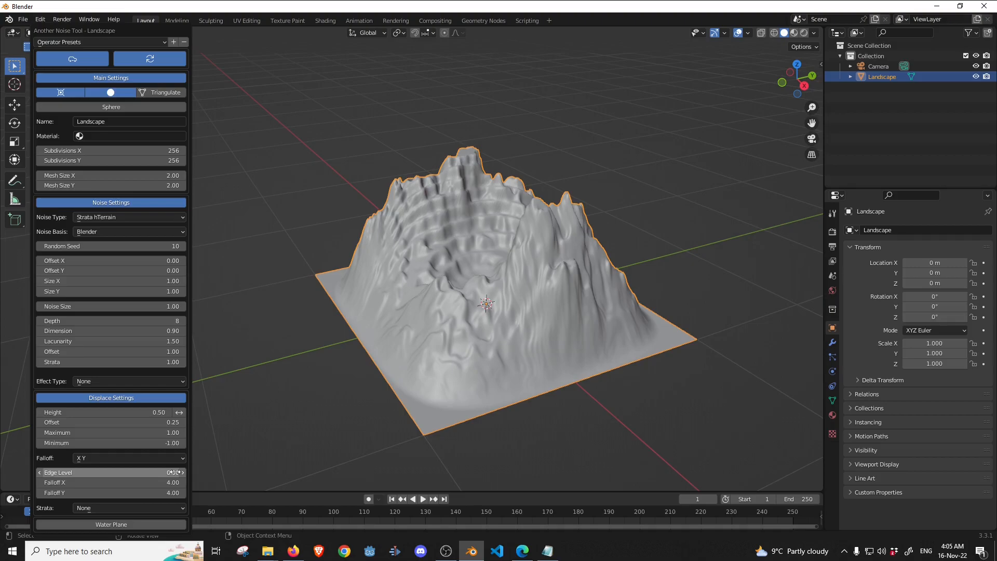
- Try an Edge Level of 1 and set it back to 0
{"action": "left_click", "coordinate": [153, 474]}
{"action": "type", "text": "1"}
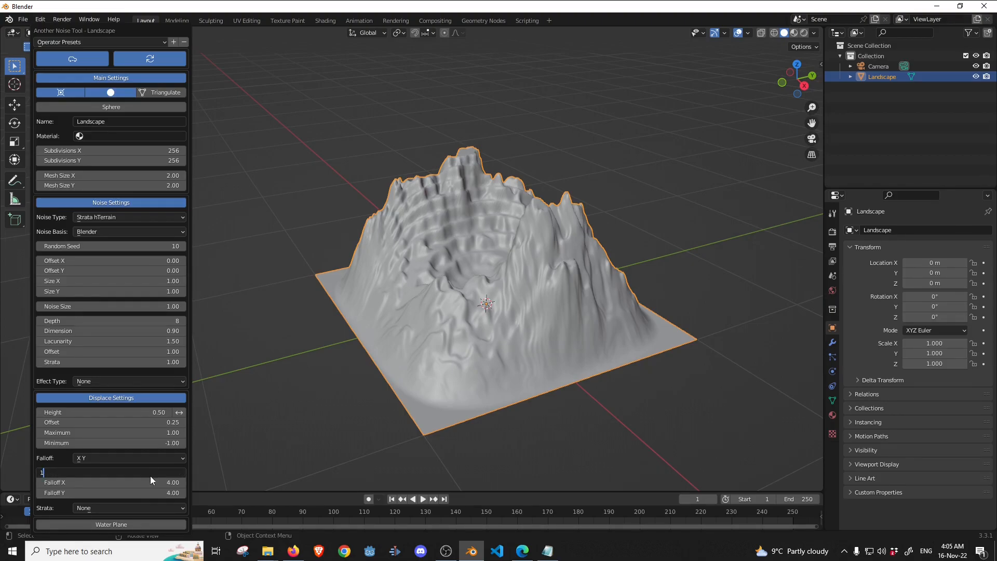
{"action": "key", "text": "Return"}
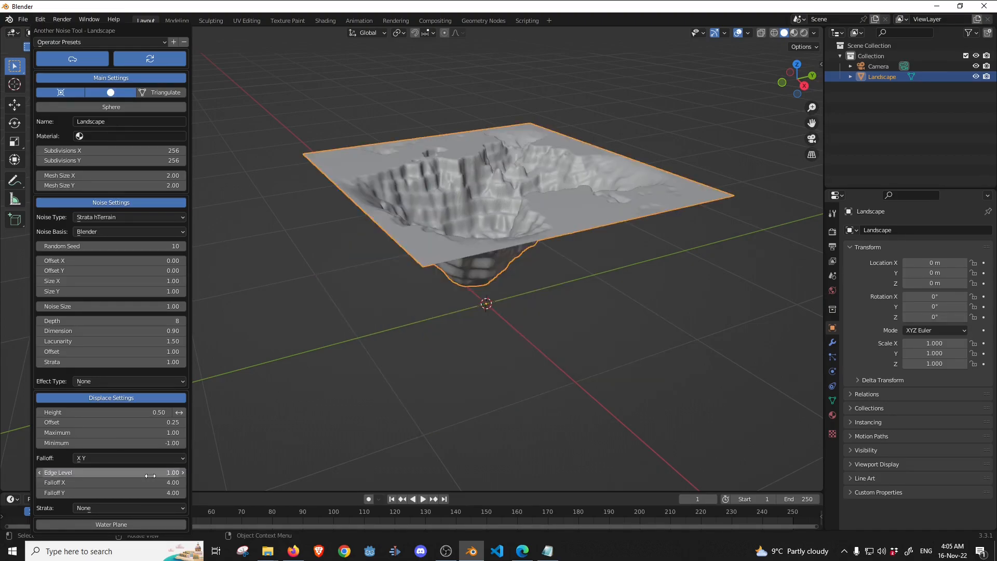
{"action": "left_click", "coordinate": [113, 476]}
{"action": "type", "text": "0"}
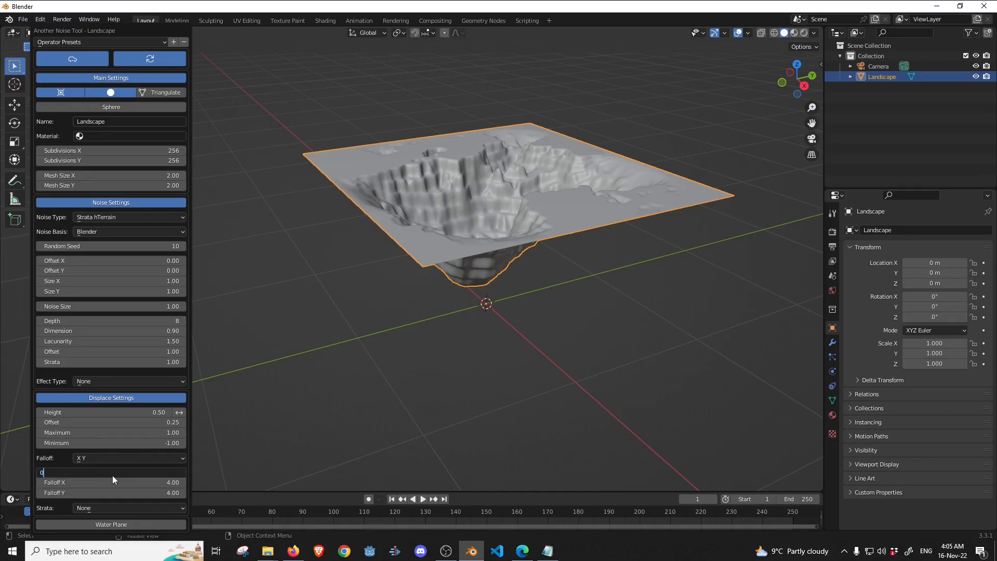
{"action": "key", "text": "Return"}
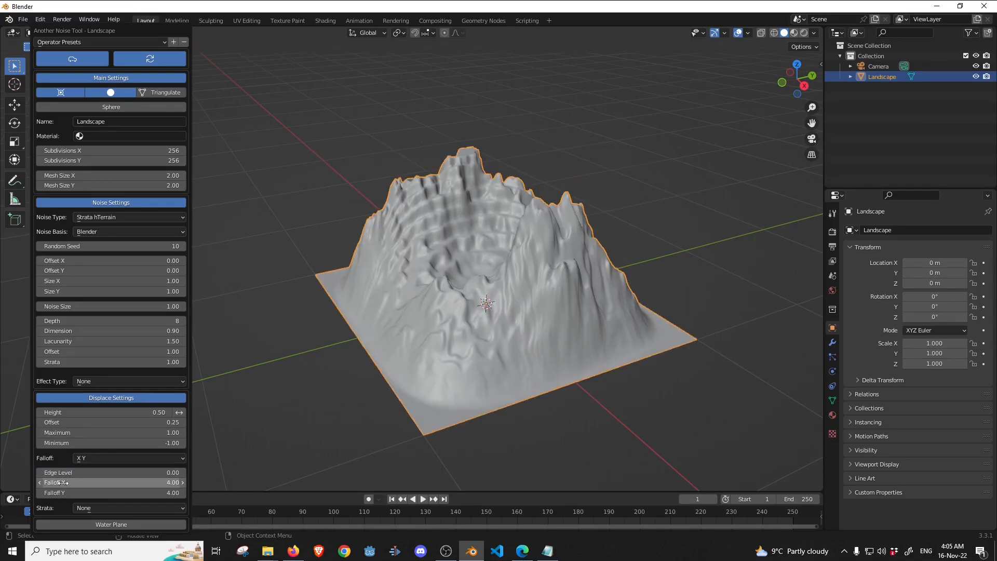
- Try lower Falloff X values and set Falloff X back to 4
{"action": "triple_click", "coordinate": [41, 484]}
{"action": "left_click", "coordinate": [115, 480]}
{"action": "type", "text": "4"}
{"action": "key", "text": "Return"}
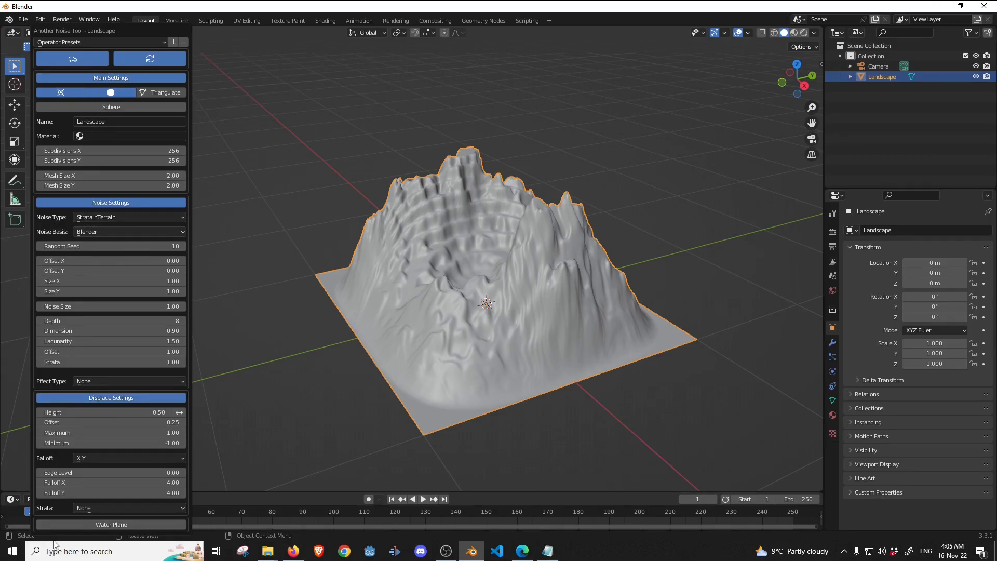
- Try the displacement Strata types Quantize Mix, Quantize and Smooth, and return Strata to None
{"action": "left_click", "coordinate": [111, 507]}
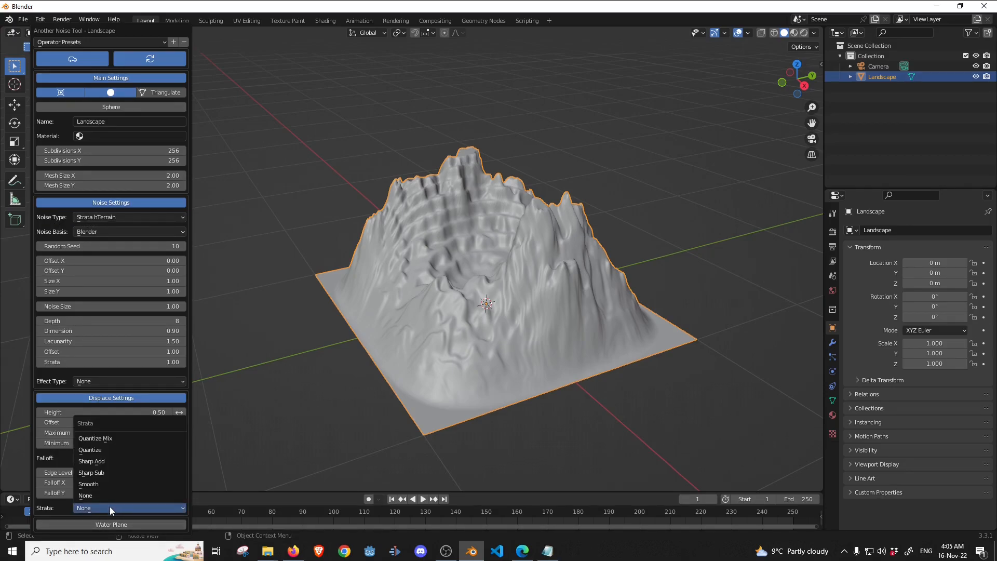
{"action": "left_click", "coordinate": [110, 437]}
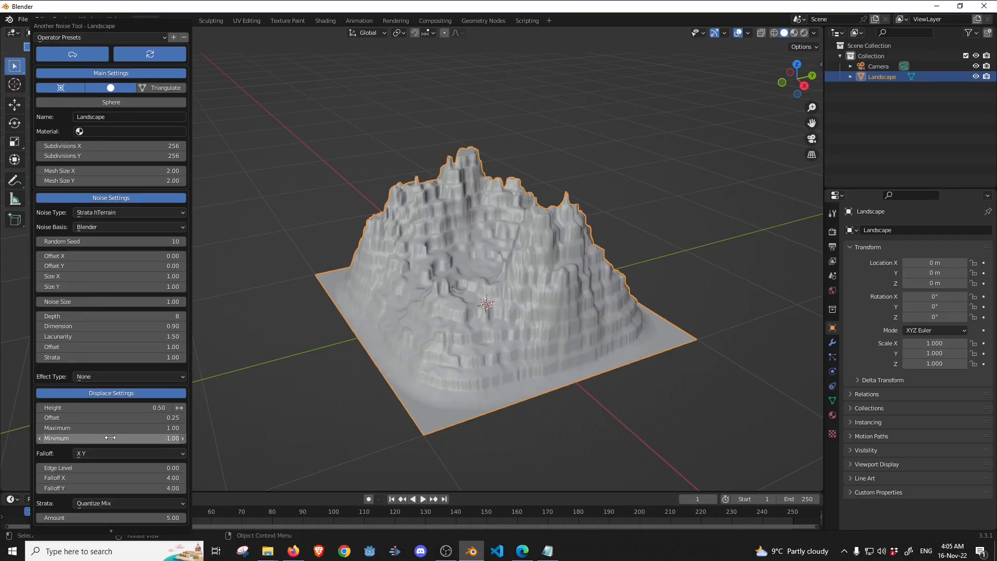
{"action": "left_click", "coordinate": [108, 505]}
{"action": "left_click", "coordinate": [102, 446]}
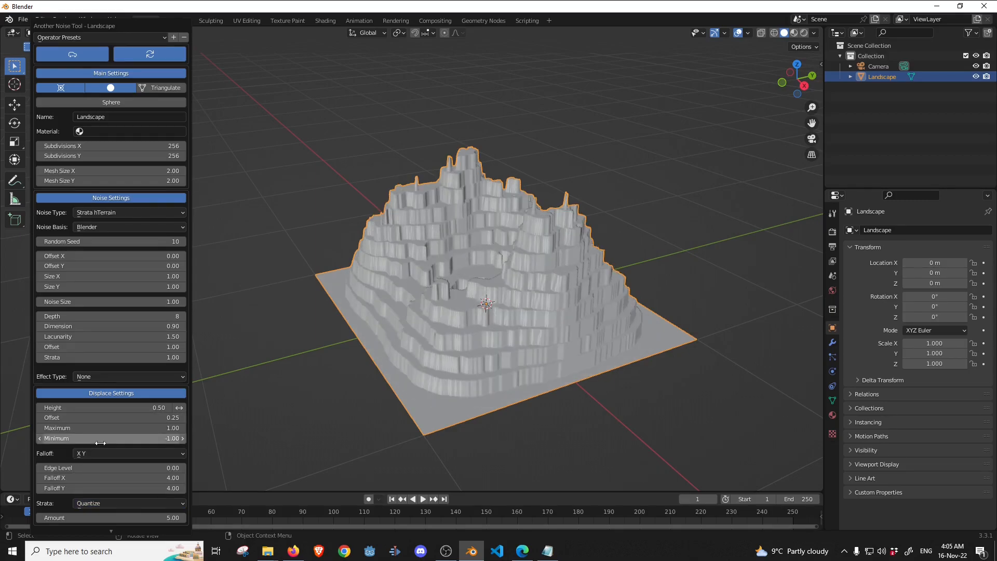
{"action": "left_click", "coordinate": [99, 502]}
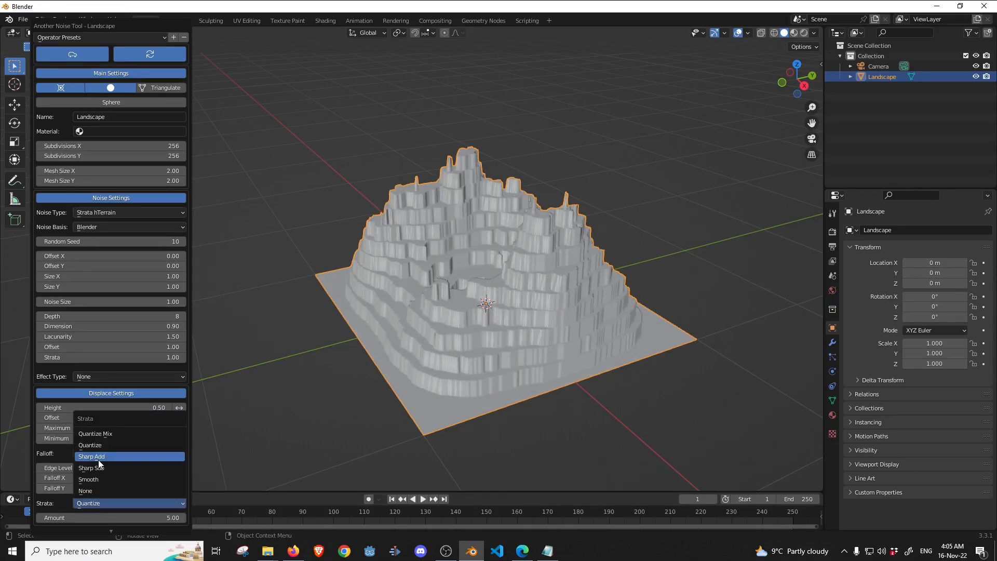
{"action": "left_click", "coordinate": [99, 480]}
{"action": "left_click", "coordinate": [95, 504]}
{"action": "left_click", "coordinate": [96, 490]}
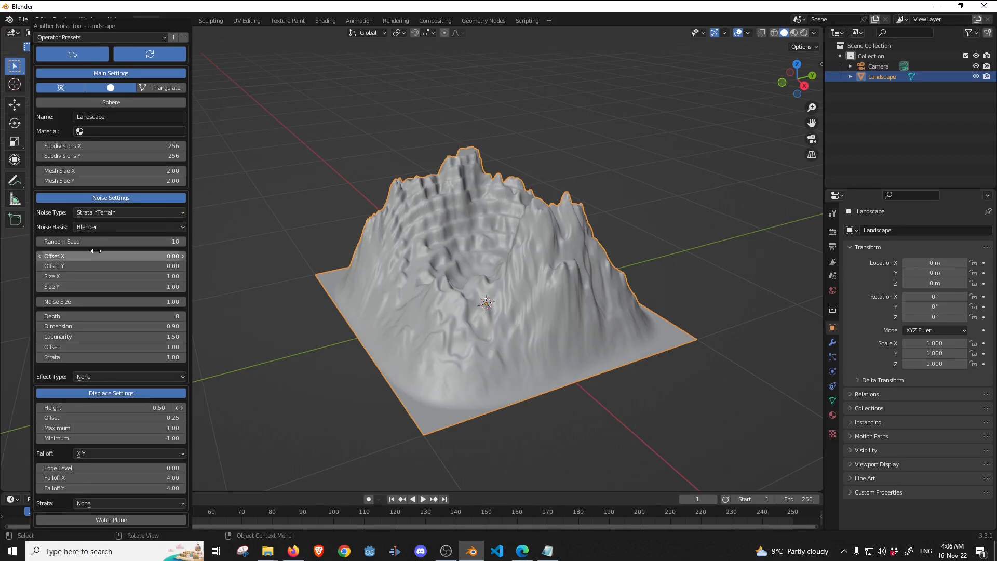
- Change the landscape's noise type to Hybrid MFractal and try Random Seed 9 before restoring it to 10
{"action": "left_click", "coordinate": [101, 214]}
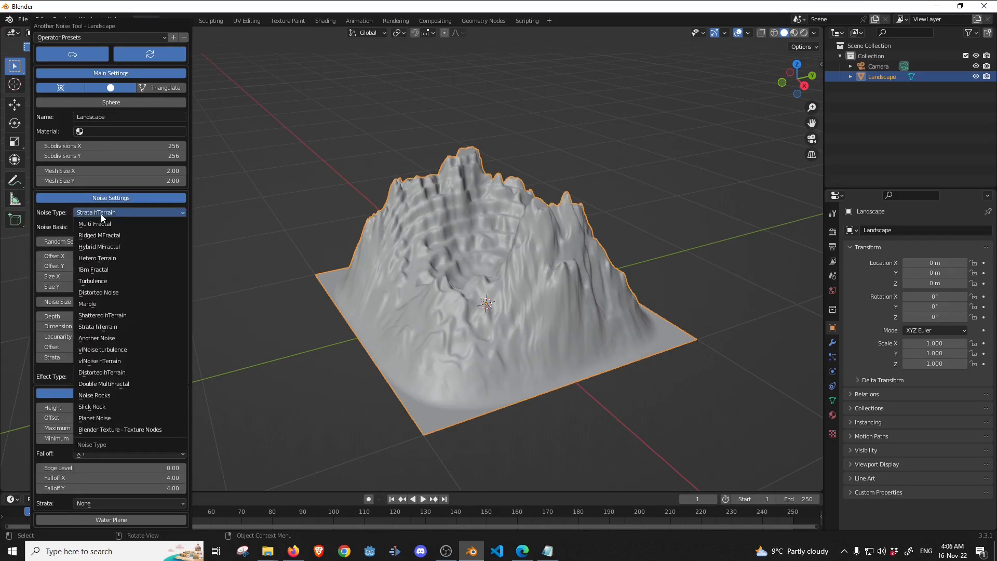
{"action": "left_click", "coordinate": [119, 247]}
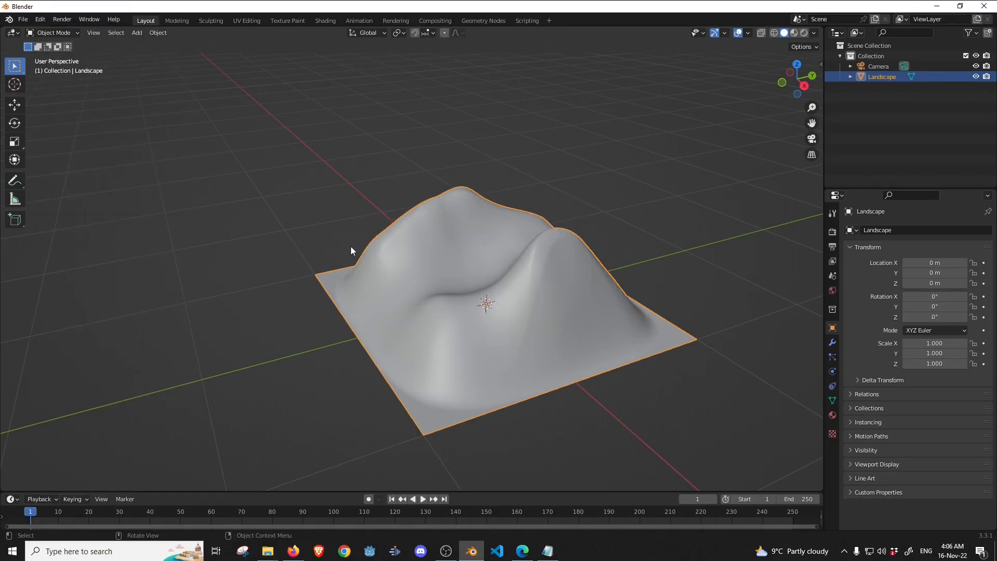
{"action": "key", "text": "F9"}
{"action": "left_click_drag", "start_coordinate": [423, 29], "coordinate": [92, 35]}
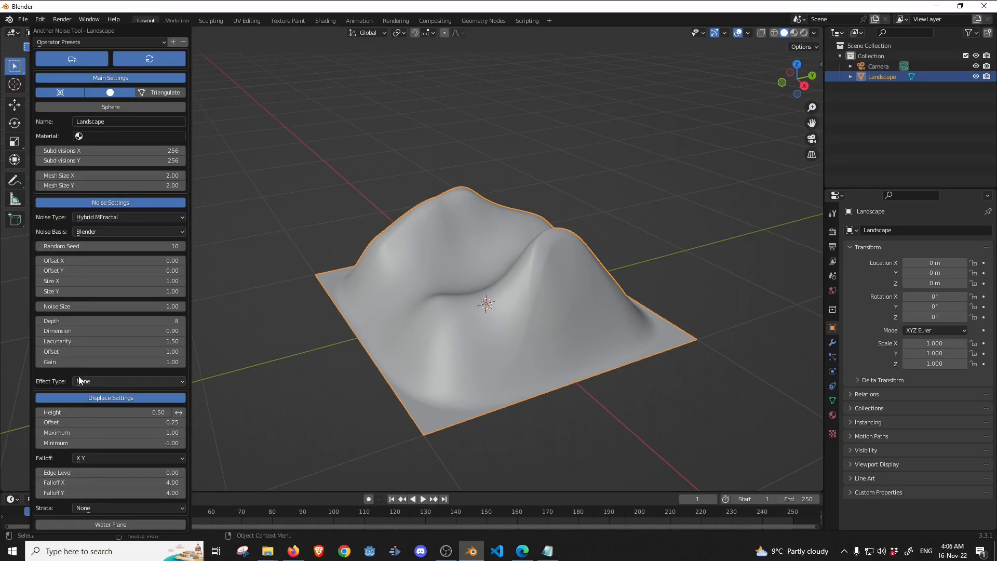
{"action": "left_click", "coordinate": [38, 246]}
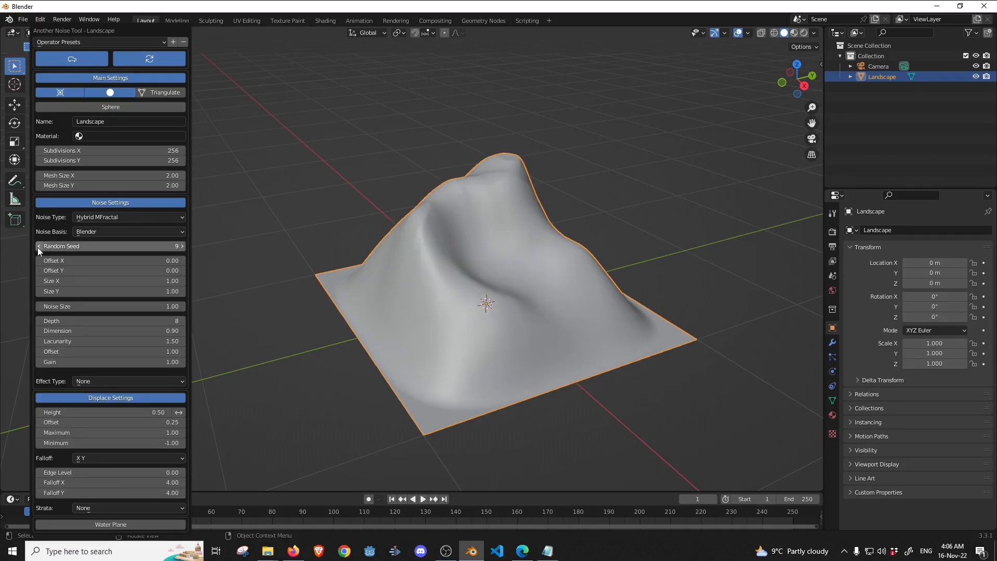
{"action": "left_click", "coordinate": [182, 247]}
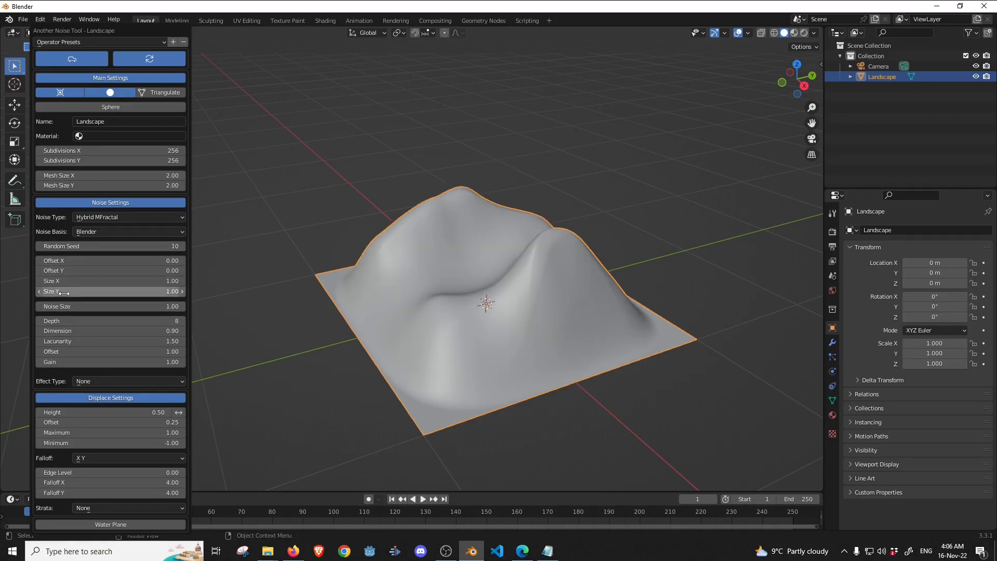
- Set the landscape's noise Size X and Size Y both to 0.25
{"action": "left_click", "coordinate": [81, 281]}
{"action": "type", "text": ".25"}
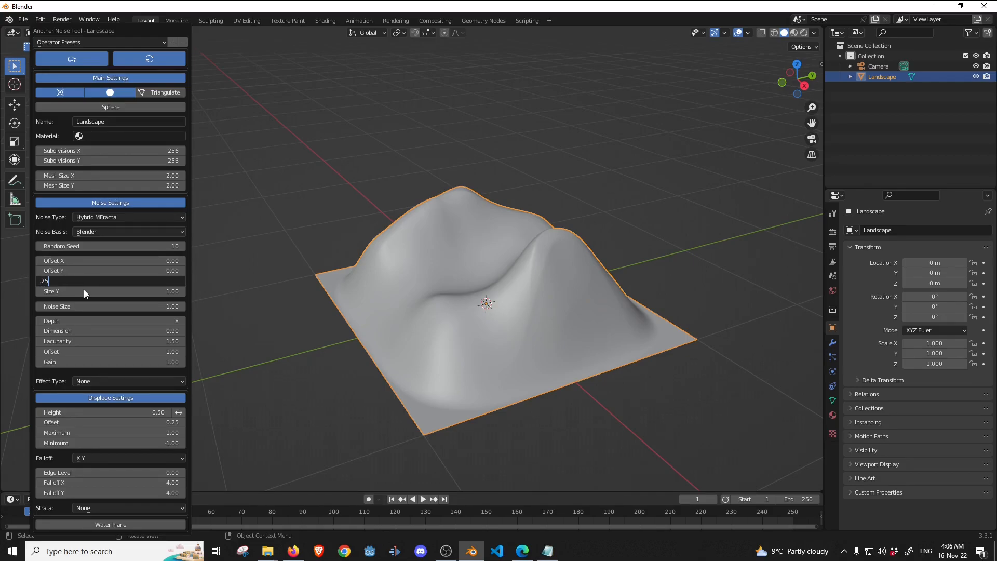
{"action": "left_click", "coordinate": [83, 288]}
{"action": "type", "text": ".25"}
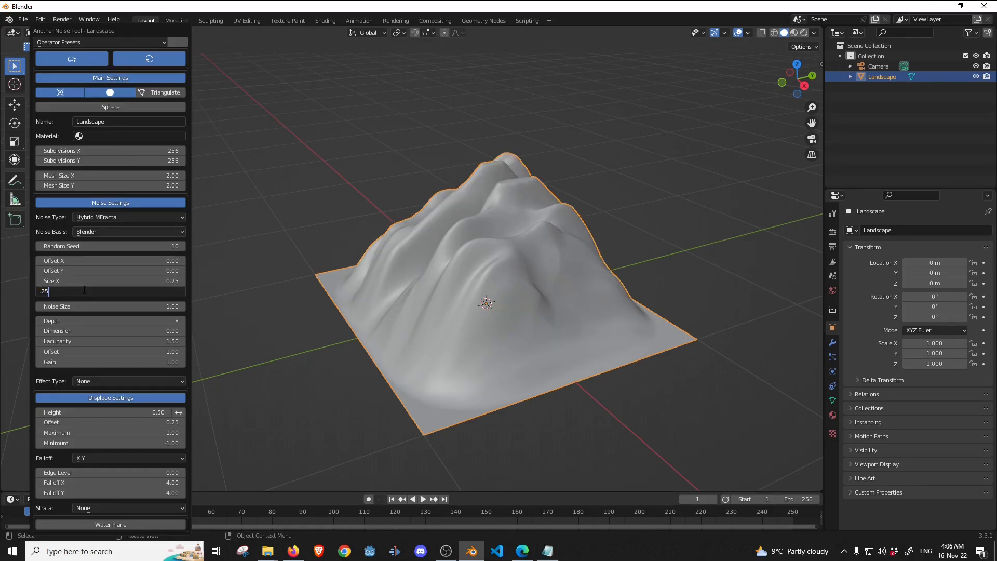
{"action": "key", "text": "Return"}
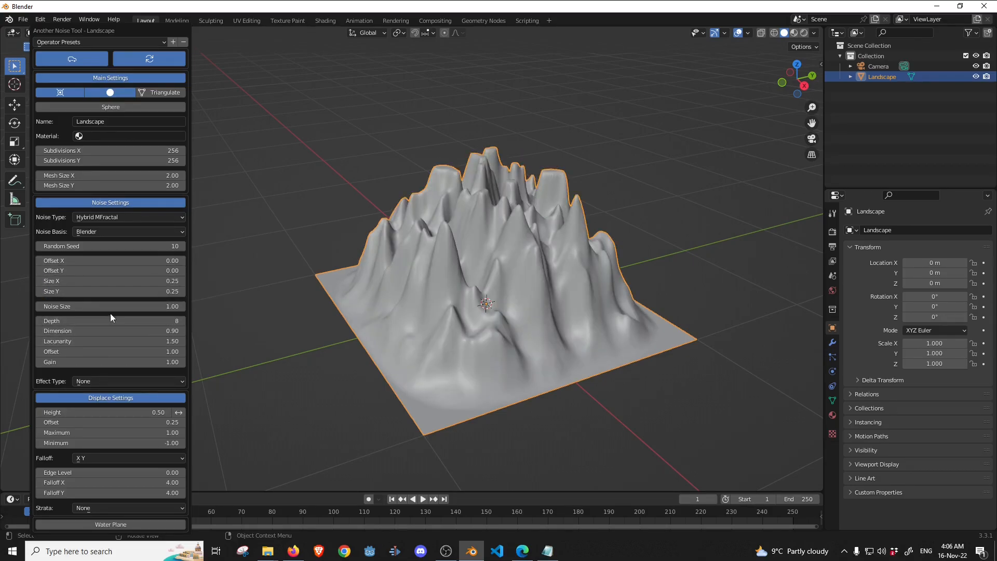
- Lower the landscape's displacement Height to 0.26
{"action": "left_click_drag", "start_coordinate": [62, 412], "coordinate": [39, 413]}
{"action": "left_click", "coordinate": [39, 413]}
{"action": "left_click", "coordinate": [39, 413]}
{"action": "left_click", "coordinate": [39, 413]}
{"action": "left_click", "coordinate": [39, 413]}
{"action": "left_click", "coordinate": [39, 414]}
{"action": "left_click", "coordinate": [39, 413]}
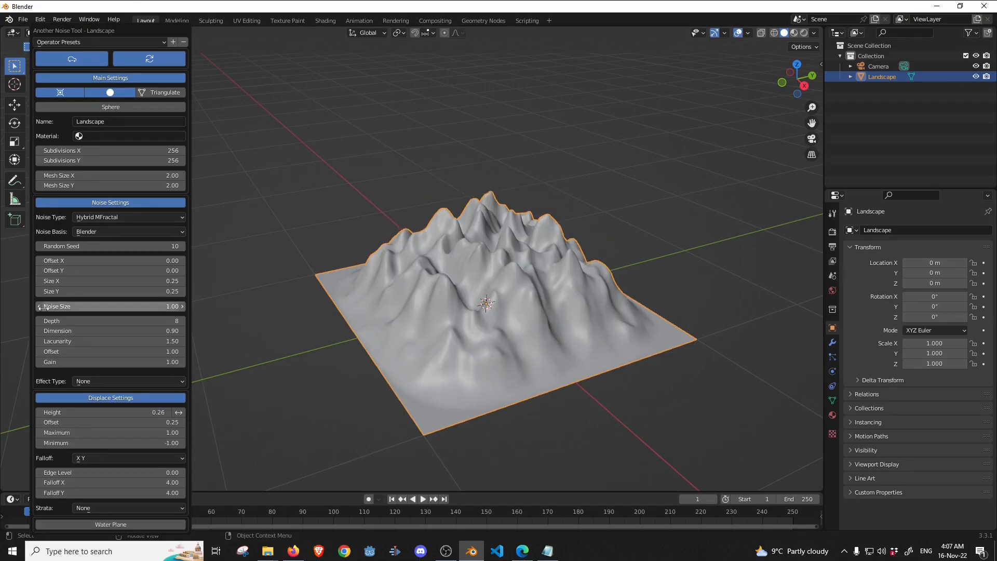
- Try Noise Size values below 1 on the landscape and set Noise Size to 2
{"action": "left_click", "coordinate": [39, 307]}
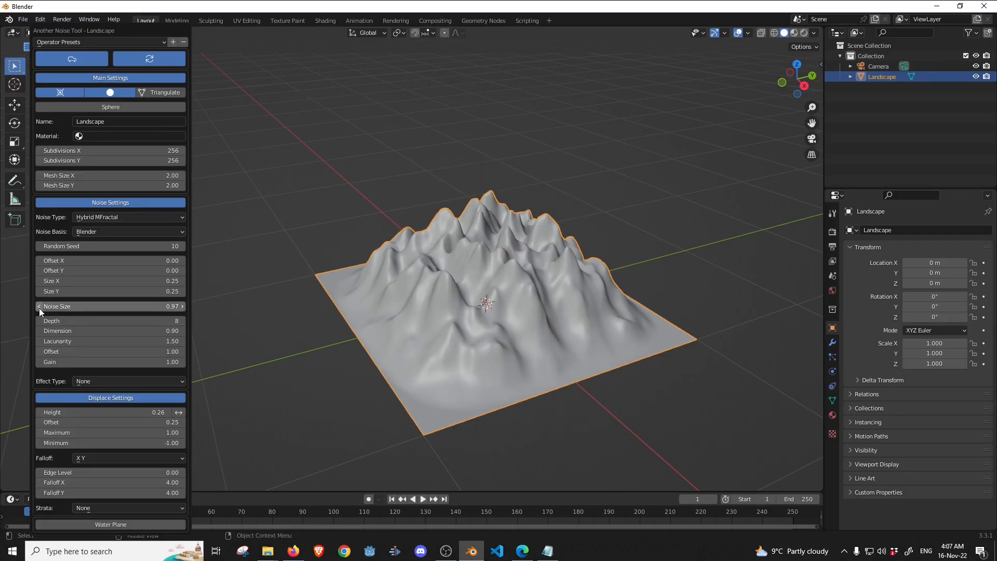
{"action": "left_click_drag", "start_coordinate": [39, 308], "coordinate": [14, 307]}
{"action": "left_click", "coordinate": [76, 305]}
{"action": "type", "text": "2"}
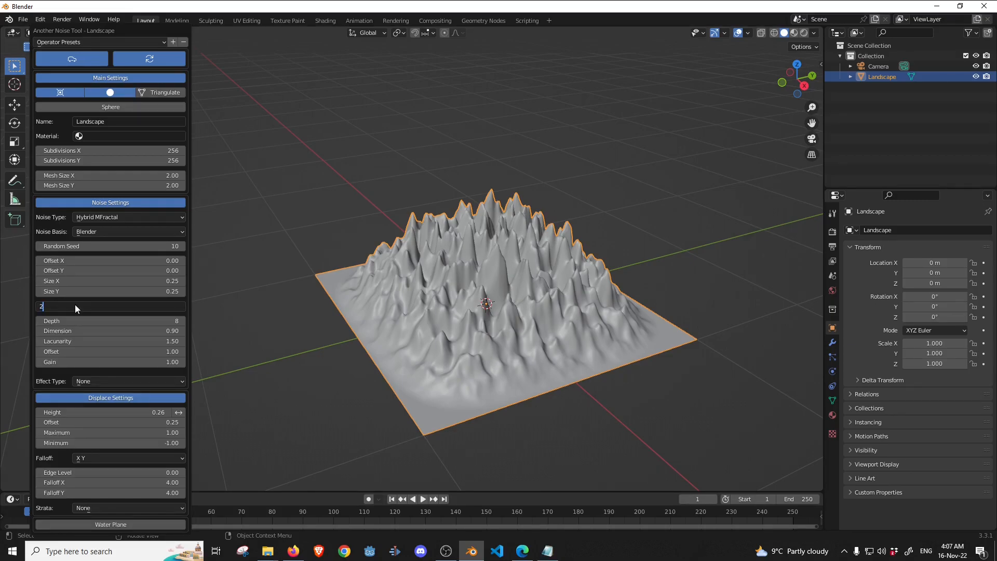
{"action": "key", "text": "Return"}
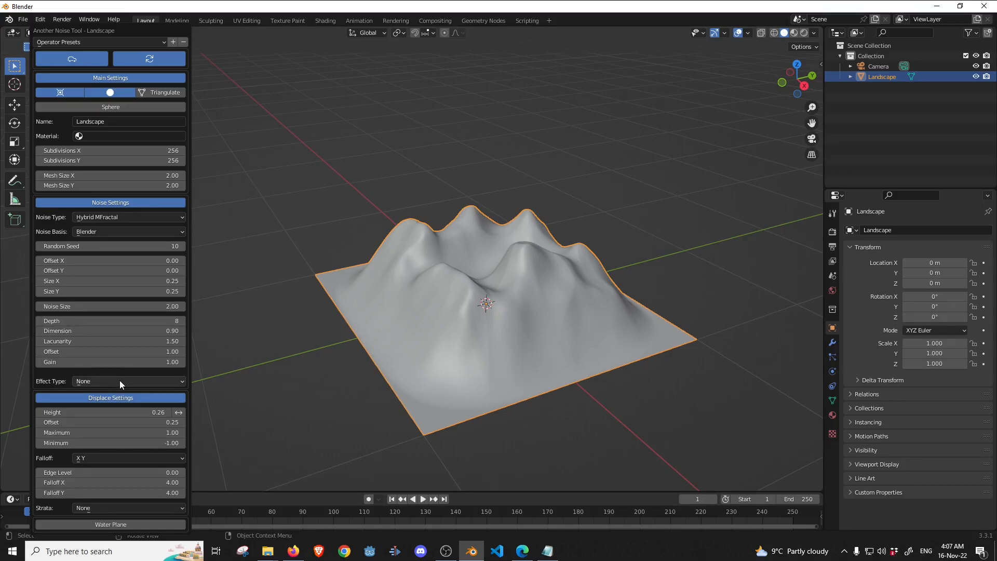
- Try adding a Water Plane with its Level lowered to -2.21 and turn the Water Plane off again
{"action": "left_click", "coordinate": [110, 523]}
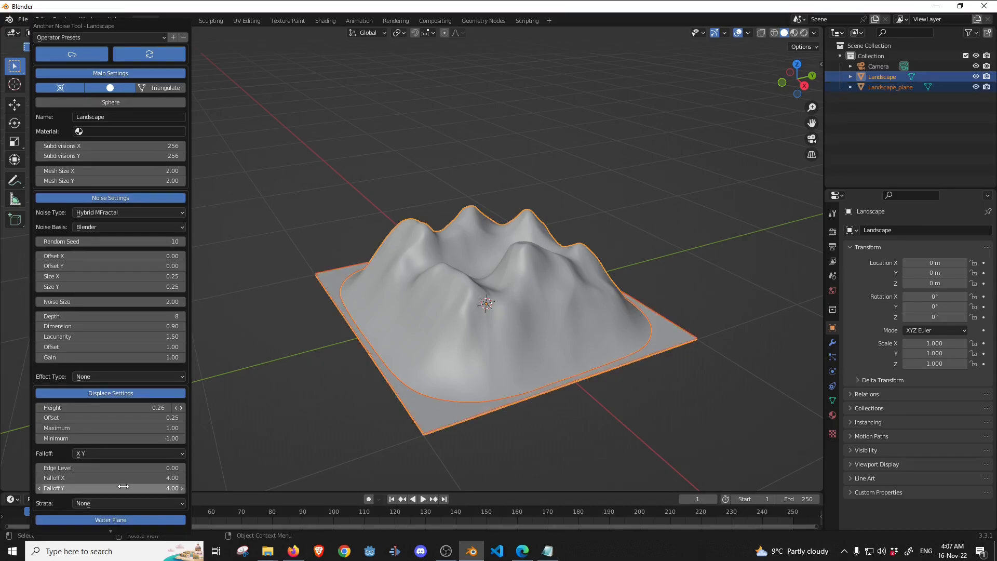
{"action": "scroll", "coordinate": [110, 519], "scroll_direction": "down", "scroll_amount": 2}
{"action": "left_click_drag", "start_coordinate": [135, 521], "coordinate": [57, 521]}
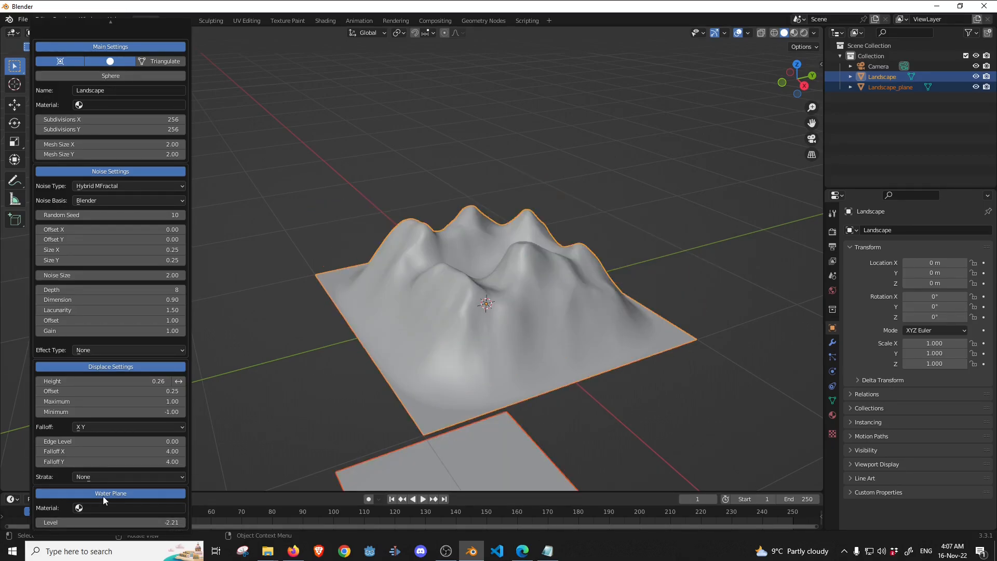
{"action": "left_click", "coordinate": [103, 496]}
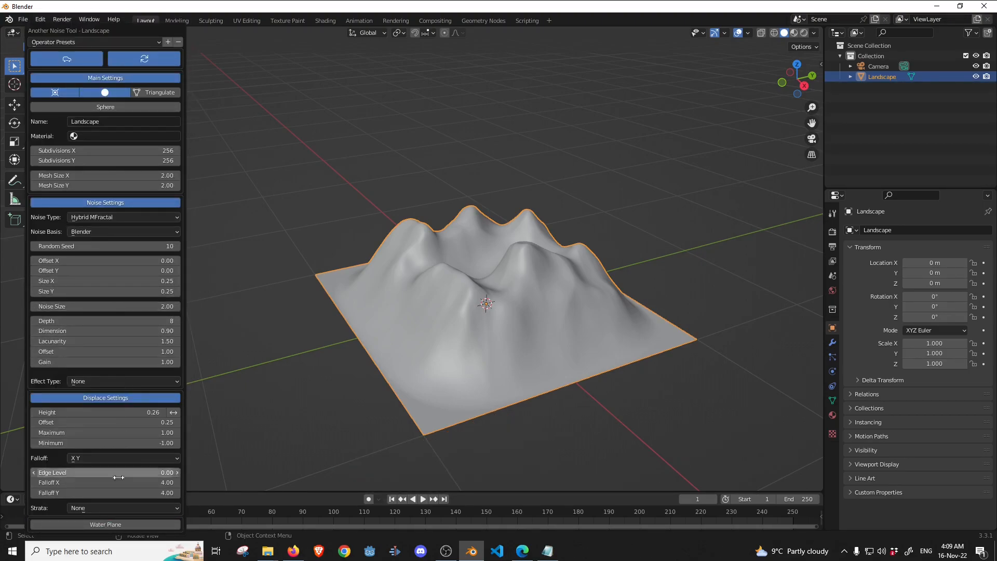
- Set the landscape's Strata type to Smooth, and try the Rings effect before returning Effect Type to None
{"action": "left_click", "coordinate": [95, 508]}
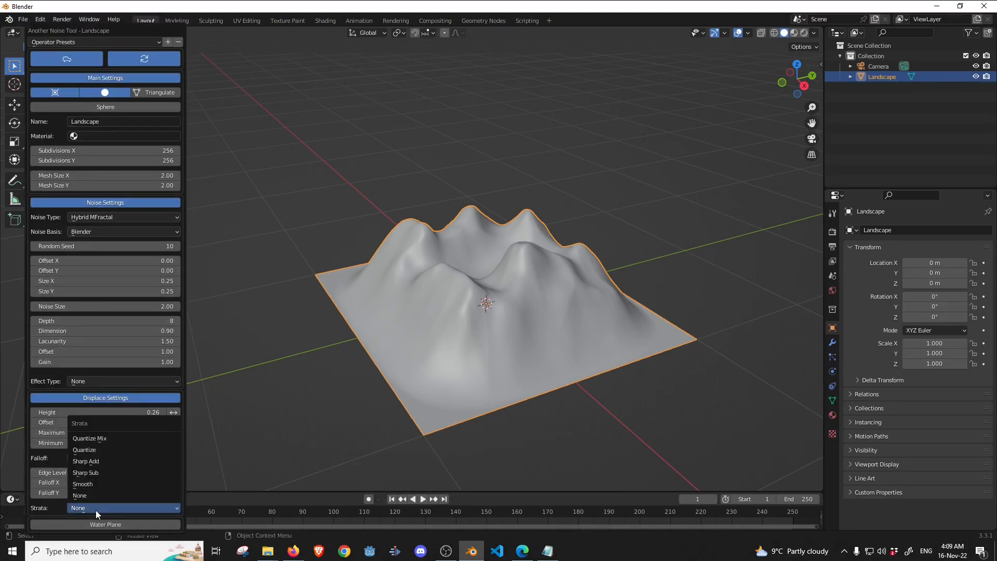
{"action": "left_click", "coordinate": [96, 481]}
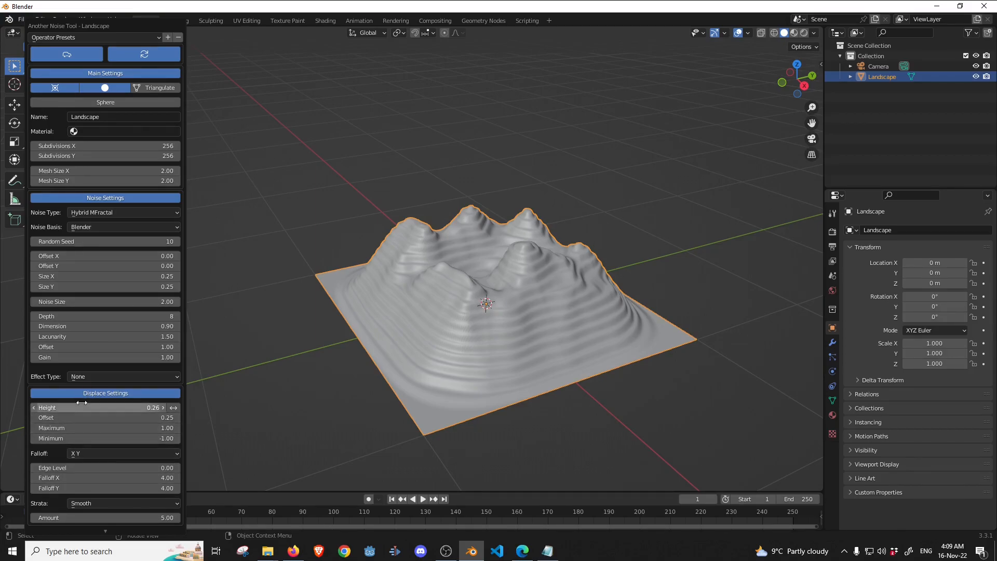
{"action": "left_click", "coordinate": [106, 377]}
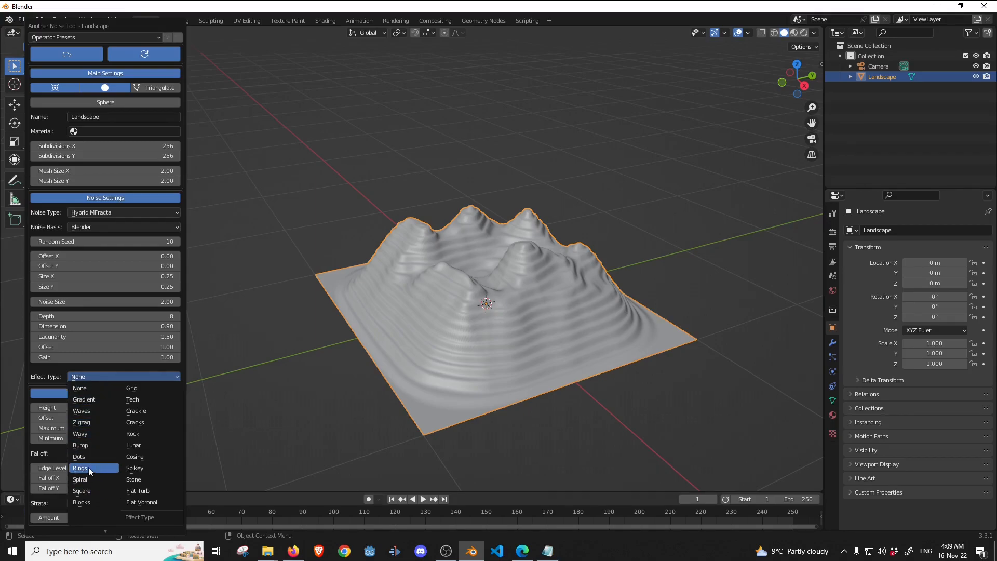
{"action": "left_click", "coordinate": [89, 466]}
{"action": "left_click", "coordinate": [87, 378]}
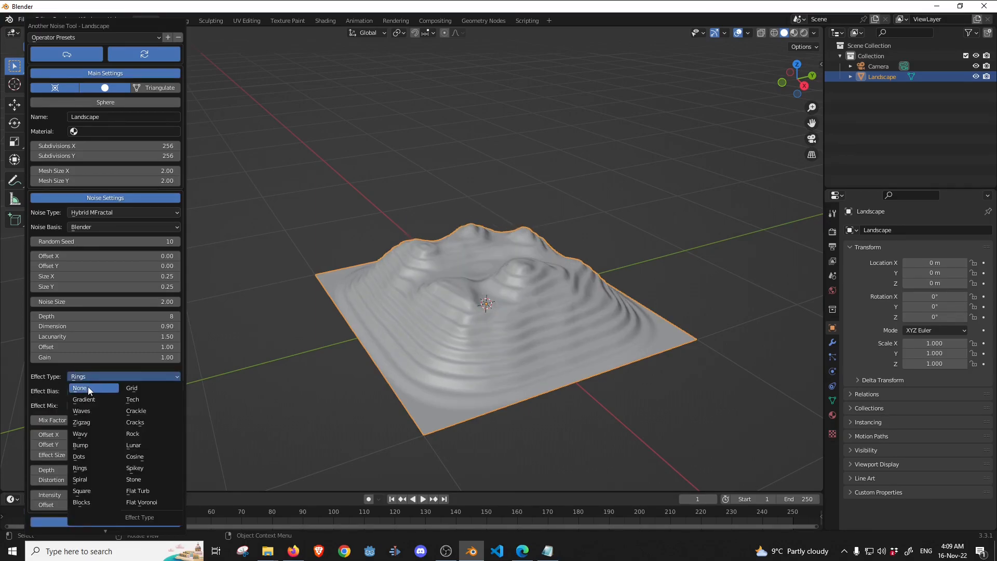
{"action": "left_click", "coordinate": [89, 388]}
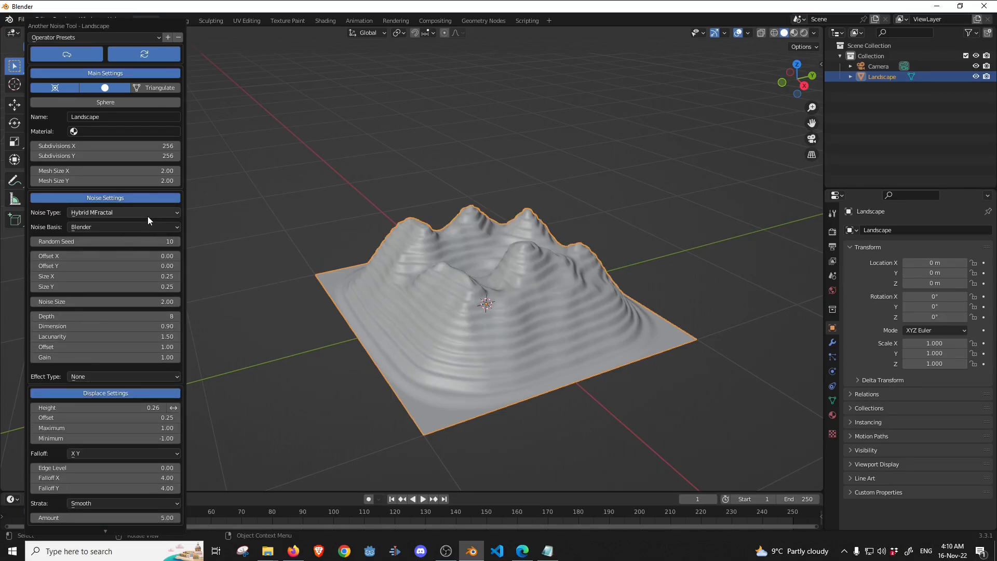
- Inspect the layered terrain from other sides and reopen the last operation's settings
{"action": "left_click", "coordinate": [282, 285]}
{"action": "middle_click_drag", "start_coordinate": [266, 356], "coordinate": [392, 306]}
{"action": "left_click", "coordinate": [392, 305]}
{"action": "middle_click_drag", "start_coordinate": [659, 222], "coordinate": [554, 257]}
{"action": "left_click", "coordinate": [480, 283]}
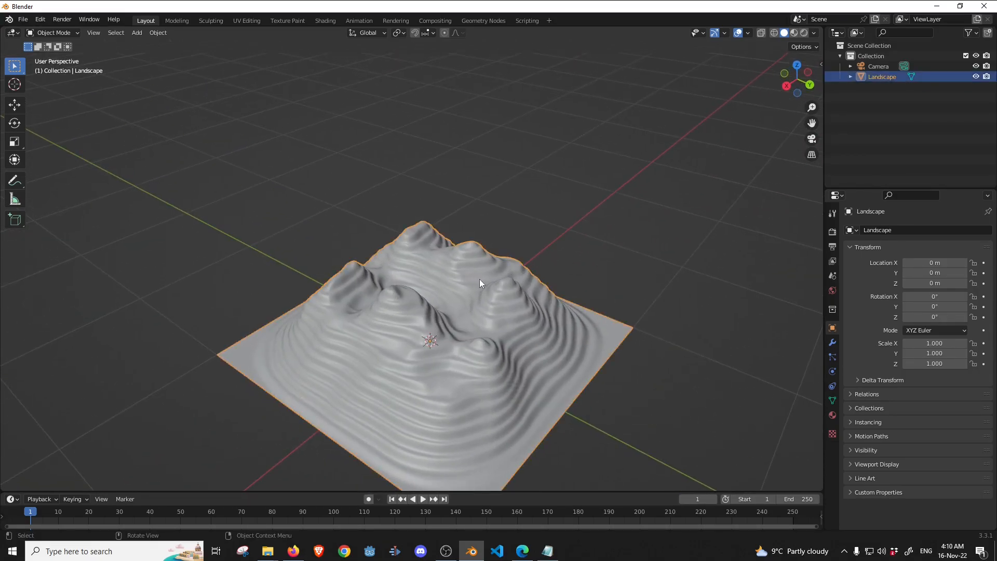
{"action": "key", "text": "F9"}
{"action": "left_click_drag", "start_coordinate": [551, 26], "coordinate": [232, 37]}
- Add an Empty object to the scene at the world origin and check for the last operation's settings
{"action": "key", "text": "shift+a"}
{"action": "mouse_move", "coordinate": [462, 325]}
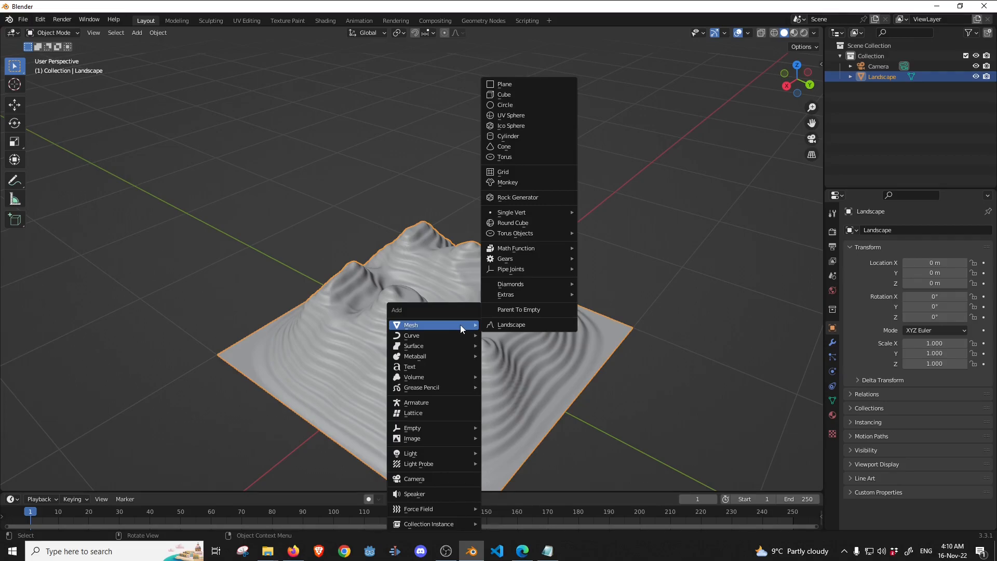
{"action": "mouse_move", "coordinate": [420, 430]}
{"action": "left_click", "coordinate": [513, 450]}
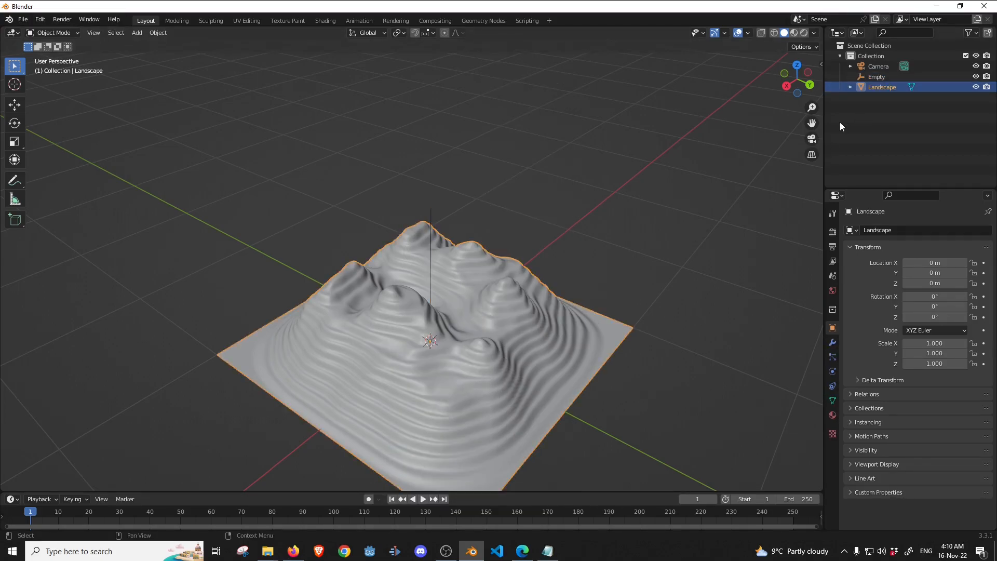
{"action": "key", "text": "F9"}
{"action": "key", "text": "F9"}
- Examine the terrain's peaks and layered slopes up close and from several angles
{"action": "middle_click_drag", "start_coordinate": [548, 319], "coordinate": [438, 263]}
{"action": "scroll", "coordinate": [450, 247], "scroll_direction": "up", "scroll_amount": 3}
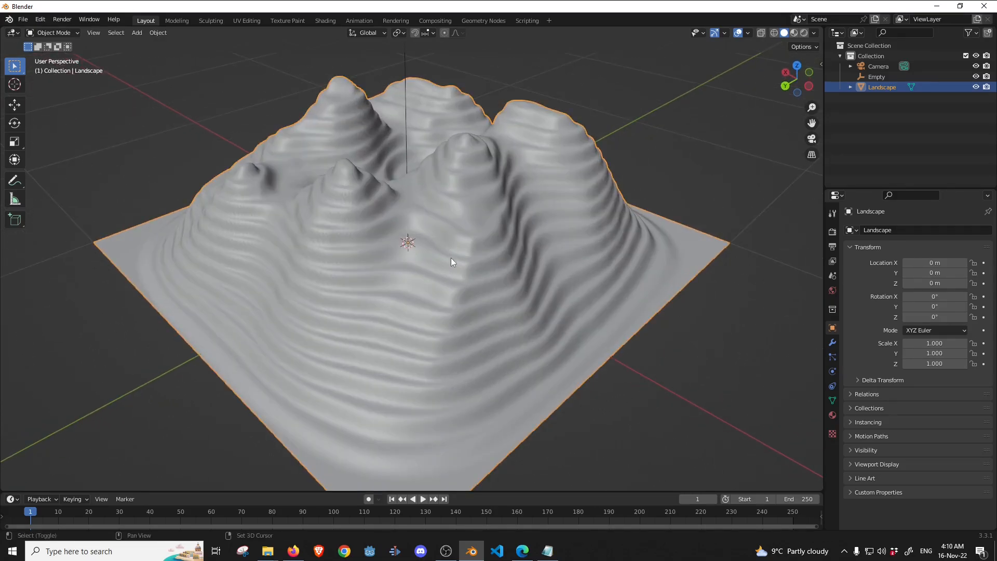
{"action": "scroll", "coordinate": [448, 259], "scroll_direction": "down", "scroll_amount": 3}
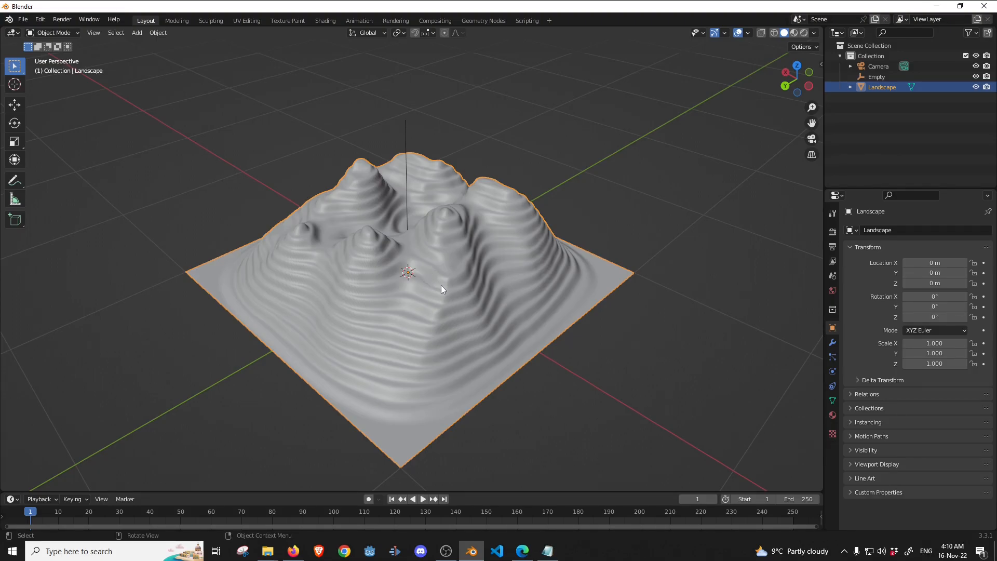
{"action": "middle_click_drag", "start_coordinate": [433, 338], "coordinate": [342, 289]}
{"action": "scroll", "coordinate": [400, 273], "scroll_direction": "up", "scroll_amount": 5}
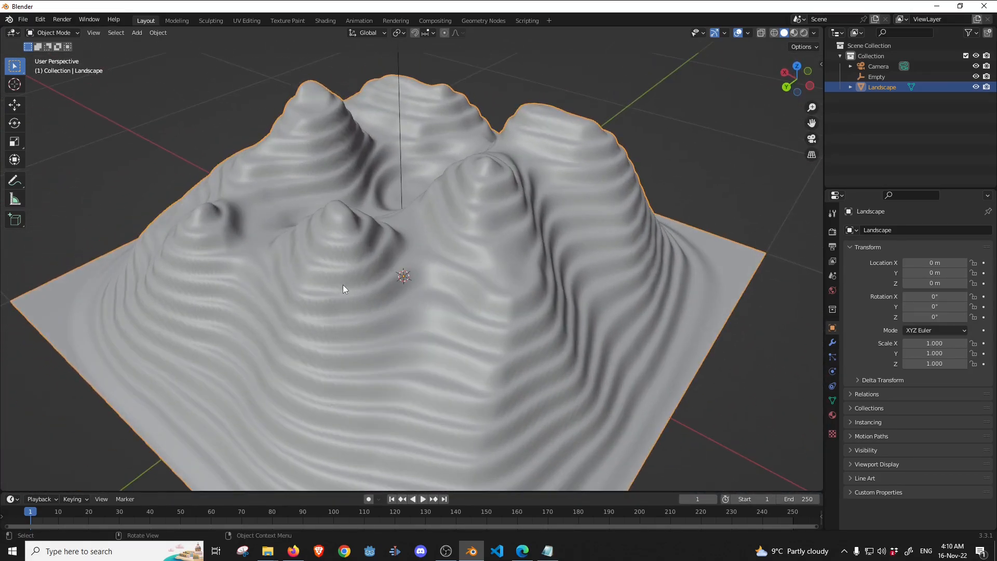
{"action": "middle_click_drag", "start_coordinate": [413, 291], "coordinate": [450, 221]}
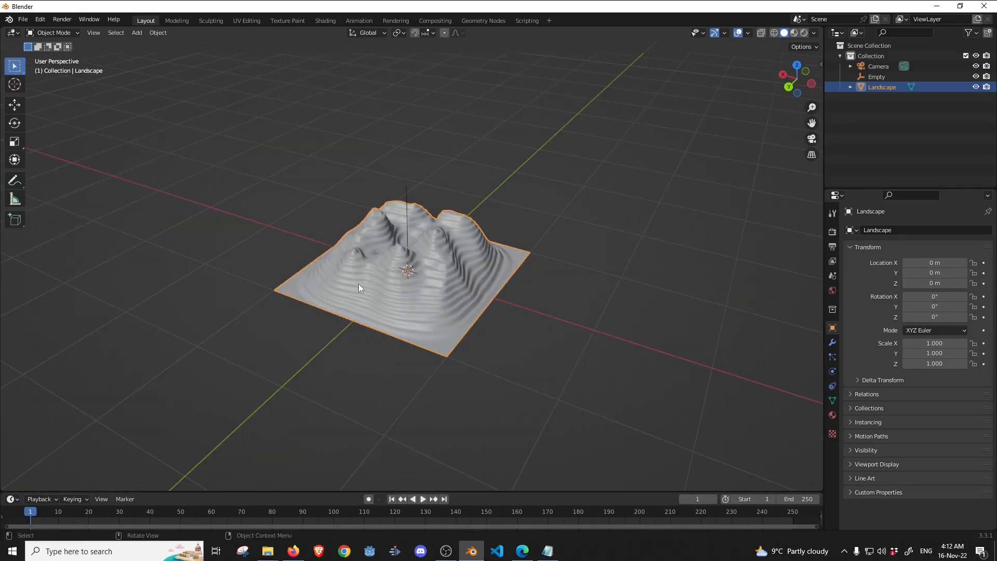
- Clear the camera's rotation and location so that it sits unrotated at the world origin
{"action": "middle_click_drag", "start_coordinate": [358, 284], "coordinate": [394, 254]}
{"action": "scroll", "coordinate": [388, 263], "scroll_direction": "down", "scroll_amount": 5}
{"action": "left_click", "coordinate": [309, 94]}
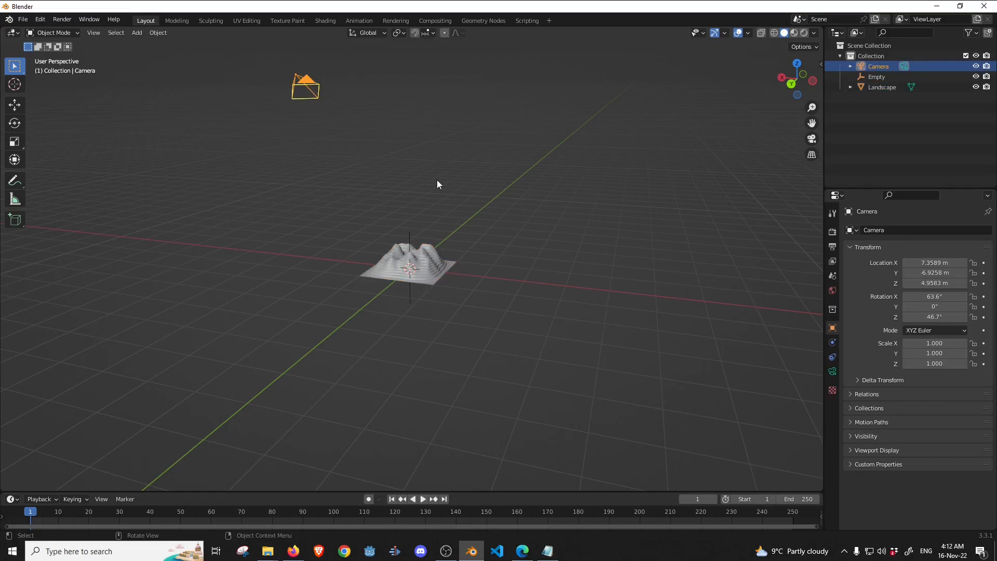
{"action": "key", "text": "alt+r"}
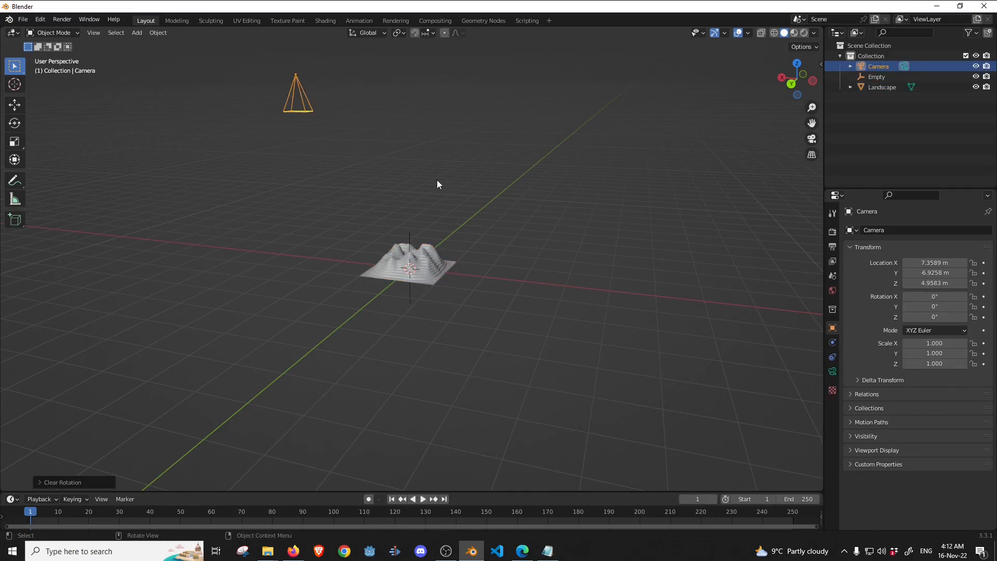
{"action": "key", "text": "n"}
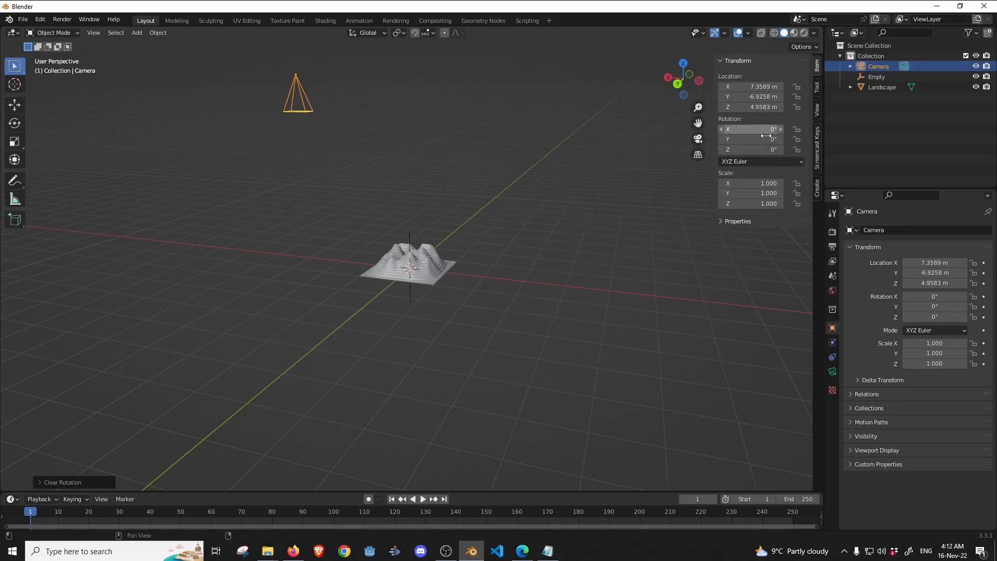
{"action": "left_click", "coordinate": [296, 87]}
{"action": "key", "text": "alt+g"}
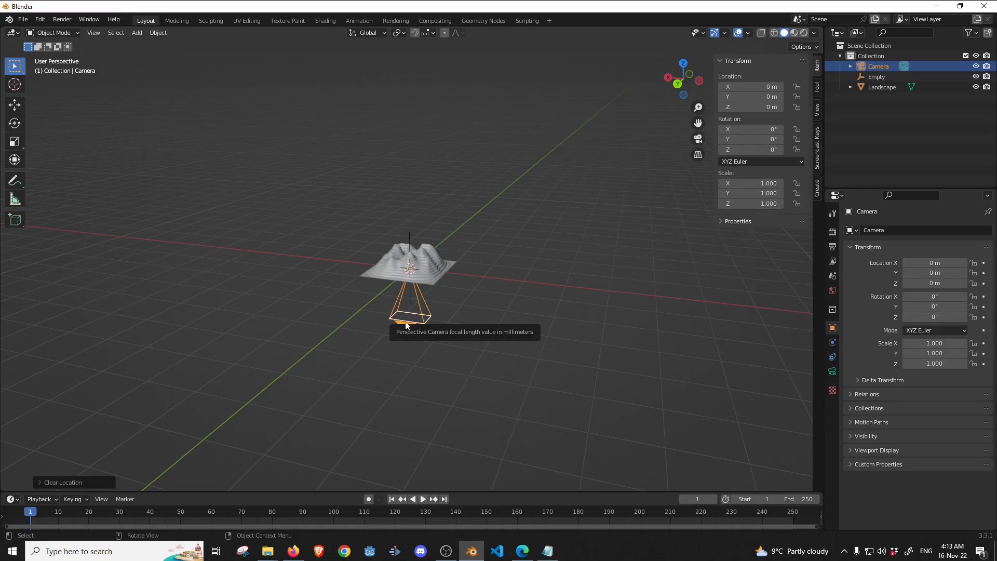
- Move the camera up along Z to about 4.12 m above the terrain and look through it
{"action": "key", "text": "g"}
{"action": "key", "text": "z"}
{"action": "left_click", "coordinate": [439, 148]}
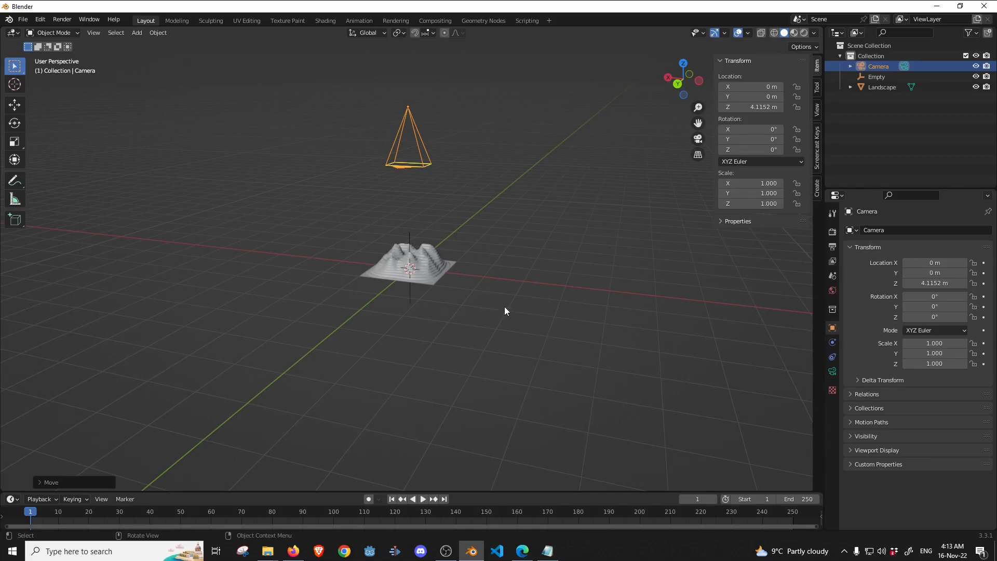
{"action": "key", "text": "KP_0"}
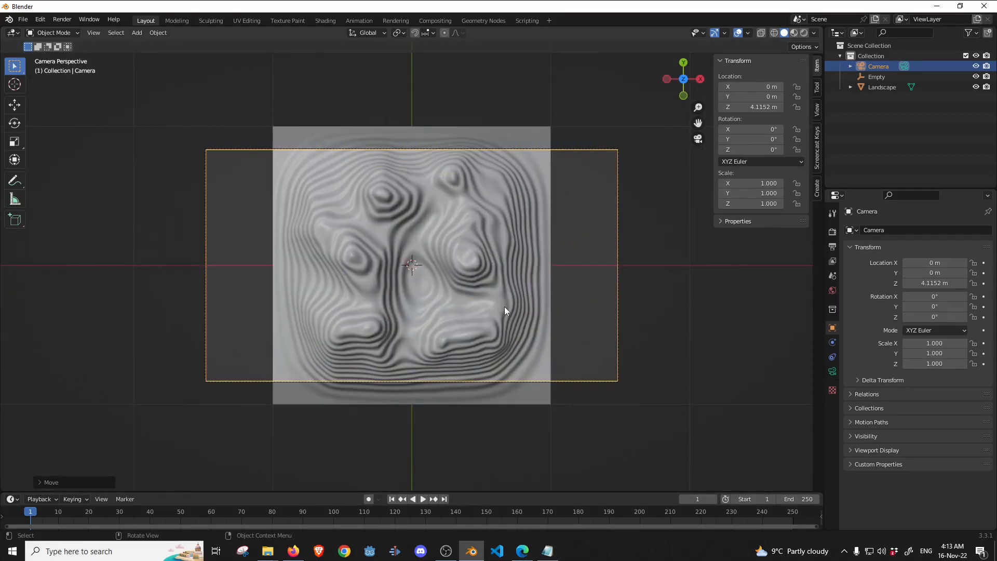
- Change the camera's lens type to Orthographic
{"action": "left_click", "coordinate": [833, 371]}
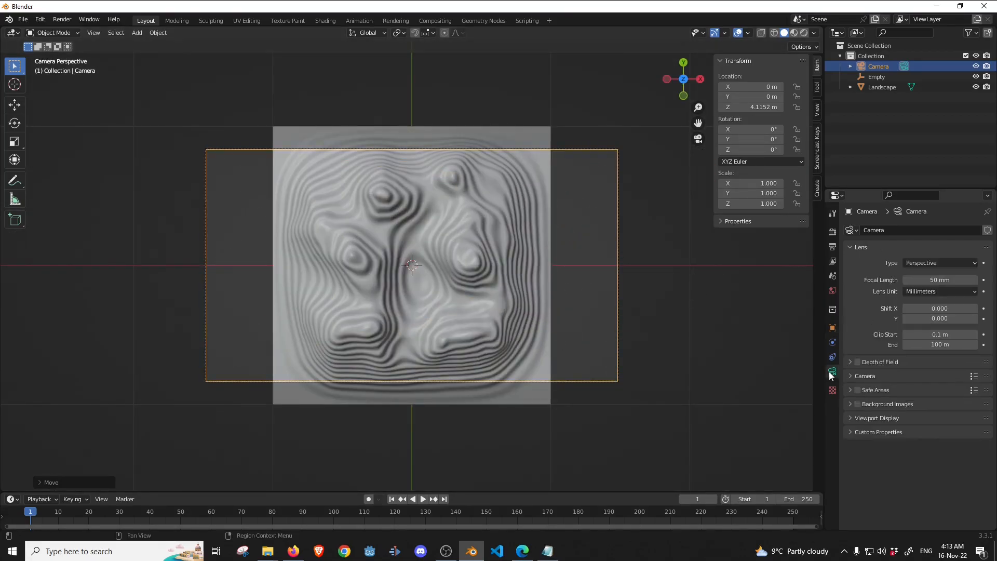
{"action": "left_click", "coordinate": [910, 263]}
{"action": "left_click", "coordinate": [917, 286]}
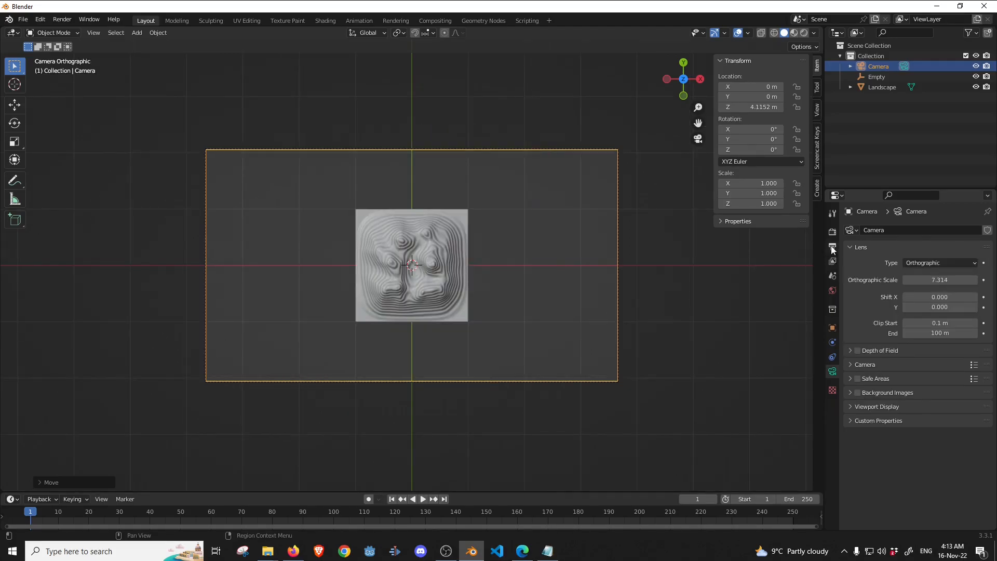
- Set the output resolution to a square 2048 by 2048 px
{"action": "left_click", "coordinate": [832, 248]}
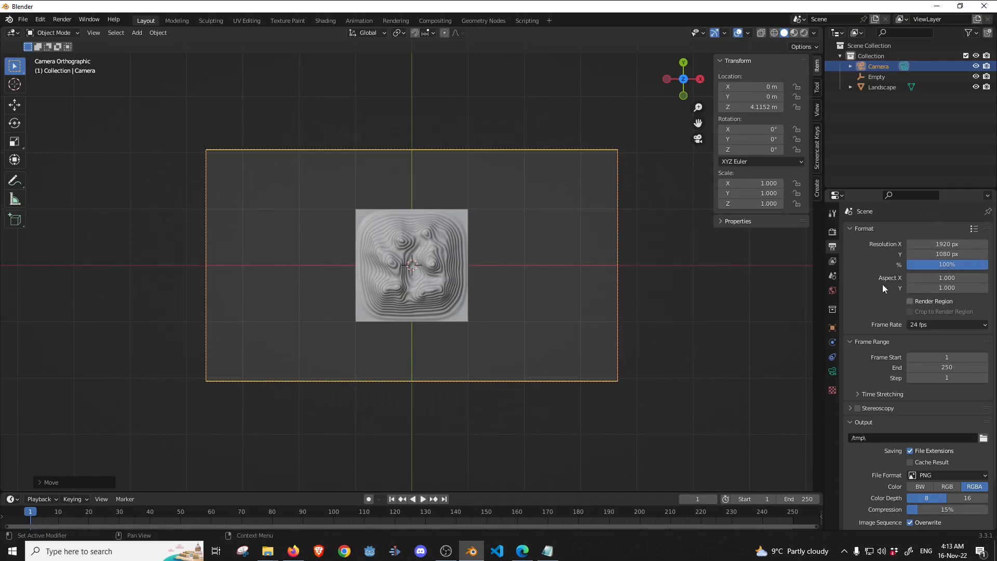
{"action": "left_click", "coordinate": [930, 244]}
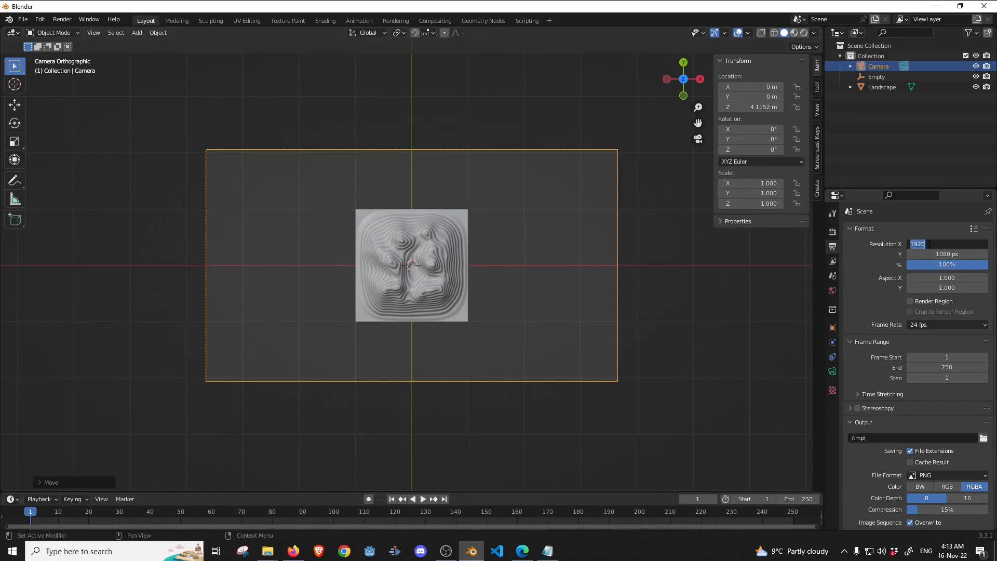
{"action": "type", "text": "2048"}
{"action": "left_click", "coordinate": [931, 254]}
{"action": "type", "text": "2048"}
{"action": "key", "text": "Return"}
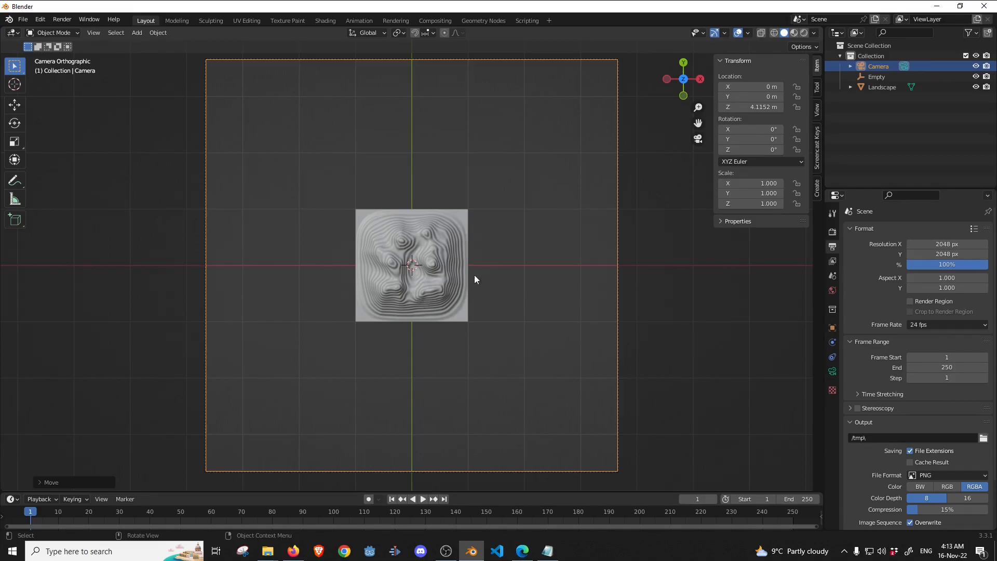
- Set the render engine to Cycles and reduce the camera's orthographic scale to 1.994 so the terrain fills the frame
{"action": "left_click", "coordinate": [833, 231]}
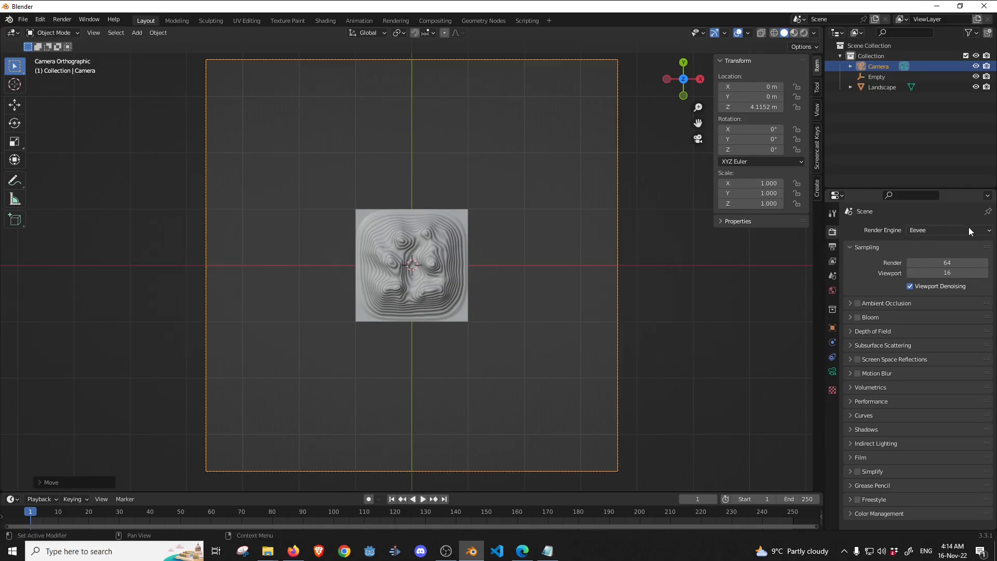
{"action": "left_click", "coordinate": [954, 230]}
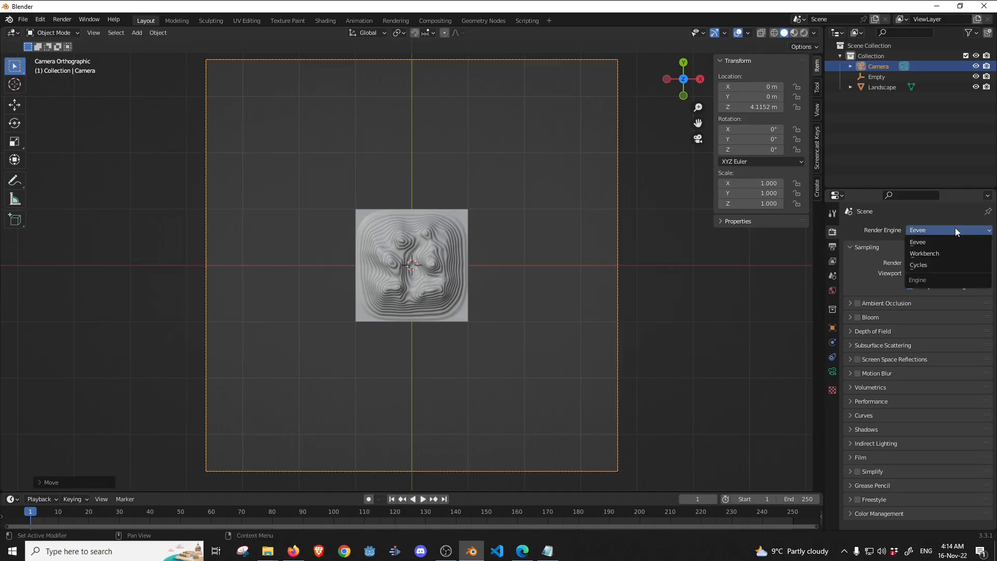
{"action": "left_click", "coordinate": [924, 264]}
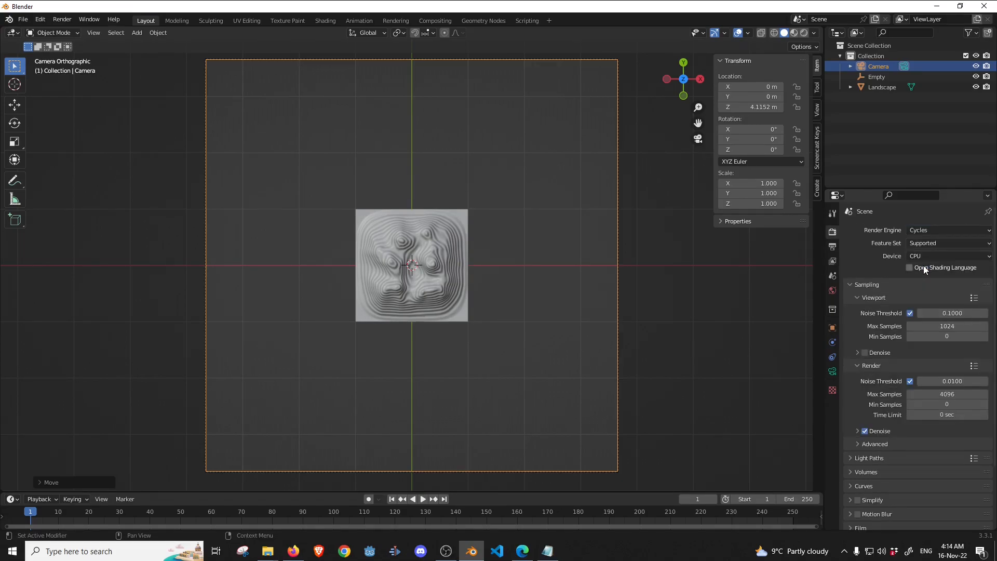
{"action": "left_click", "coordinate": [832, 372]}
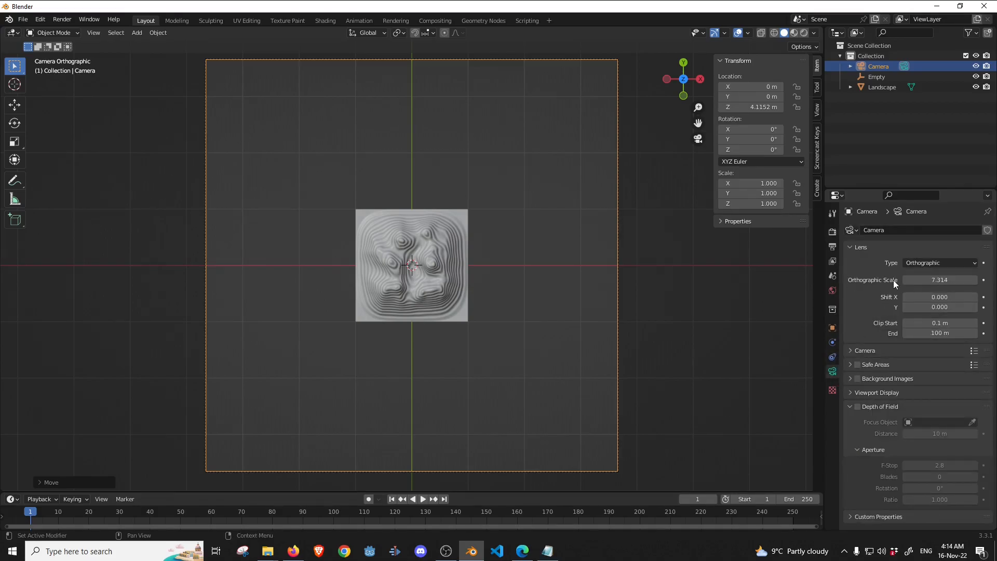
{"action": "left_click_drag", "start_coordinate": [936, 280], "coordinate": [886, 279]}
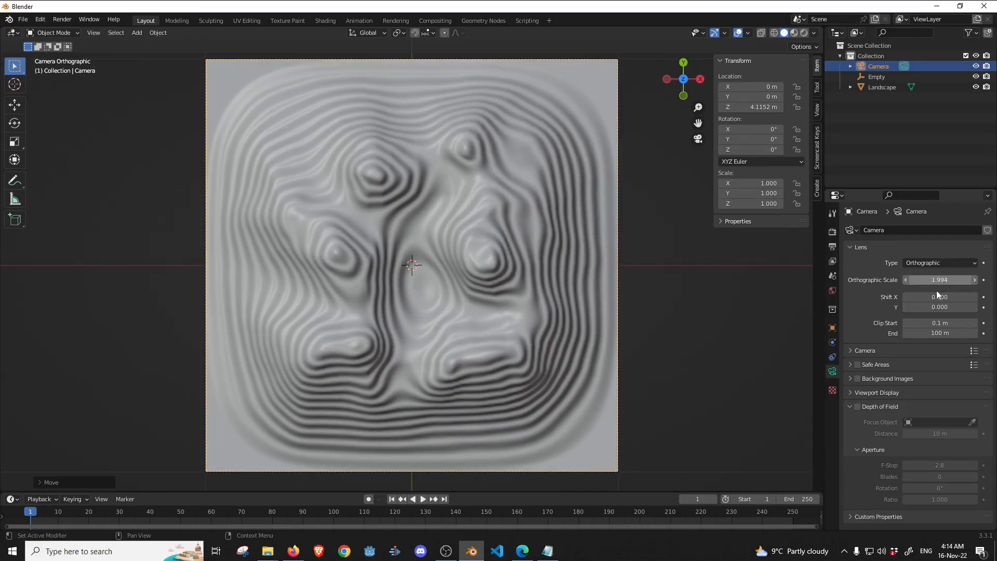
- Create a new material for the landscape in the Shading workspace and enlarge the node editor
{"action": "left_click", "coordinate": [388, 192]}
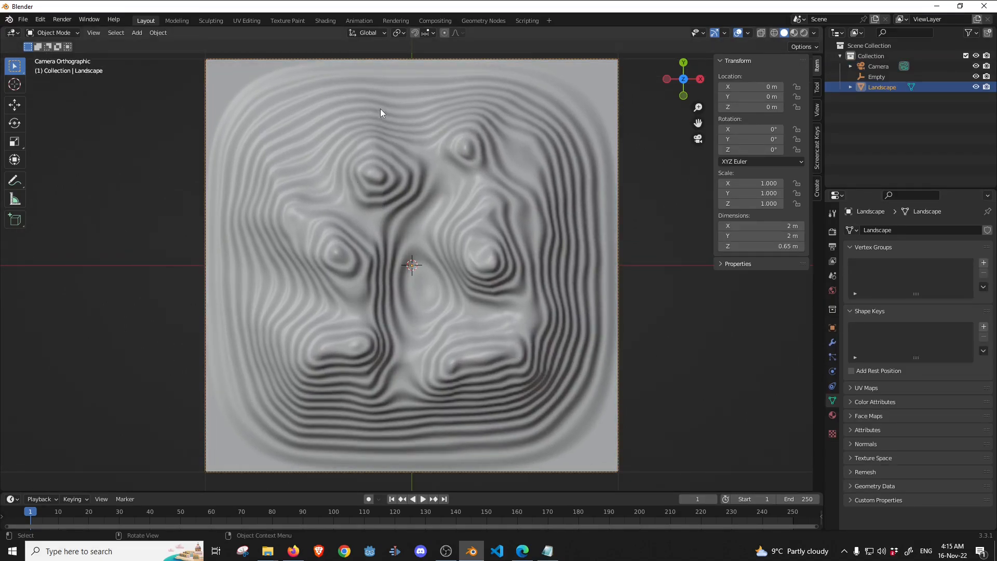
{"action": "left_click", "coordinate": [323, 21]}
{"action": "scroll", "coordinate": [453, 220], "scroll_direction": "up", "scroll_amount": 8}
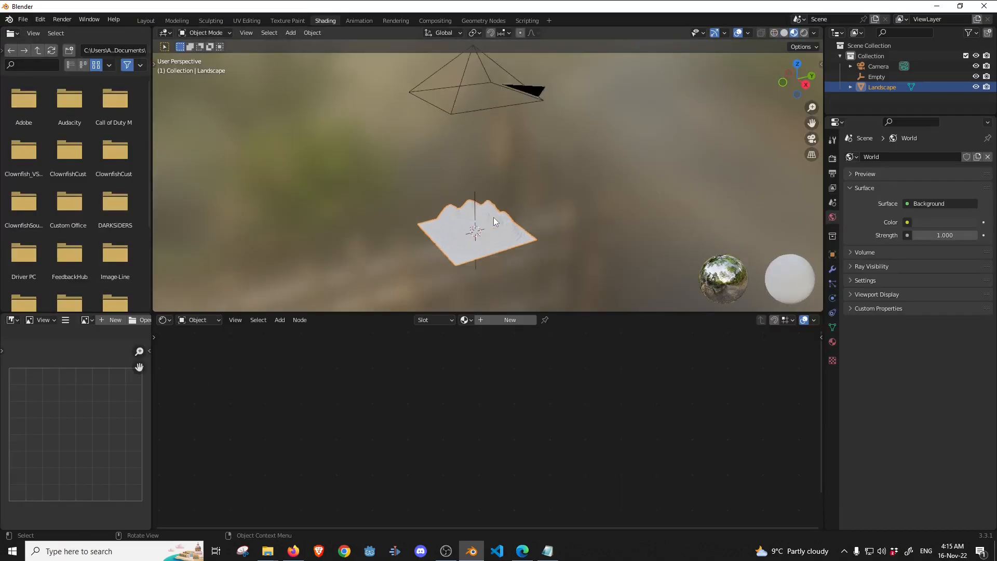
{"action": "middle_click_drag", "start_coordinate": [483, 224], "coordinate": [507, 186], "text": "shift"}
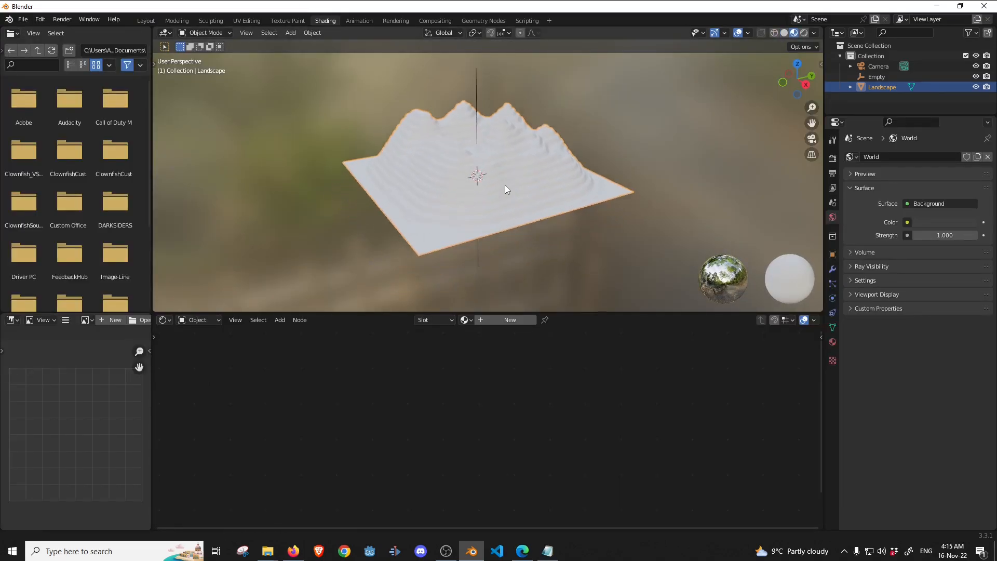
{"action": "left_click", "coordinate": [497, 320]}
{"action": "left_click_drag", "start_coordinate": [497, 312], "coordinate": [497, 239]}
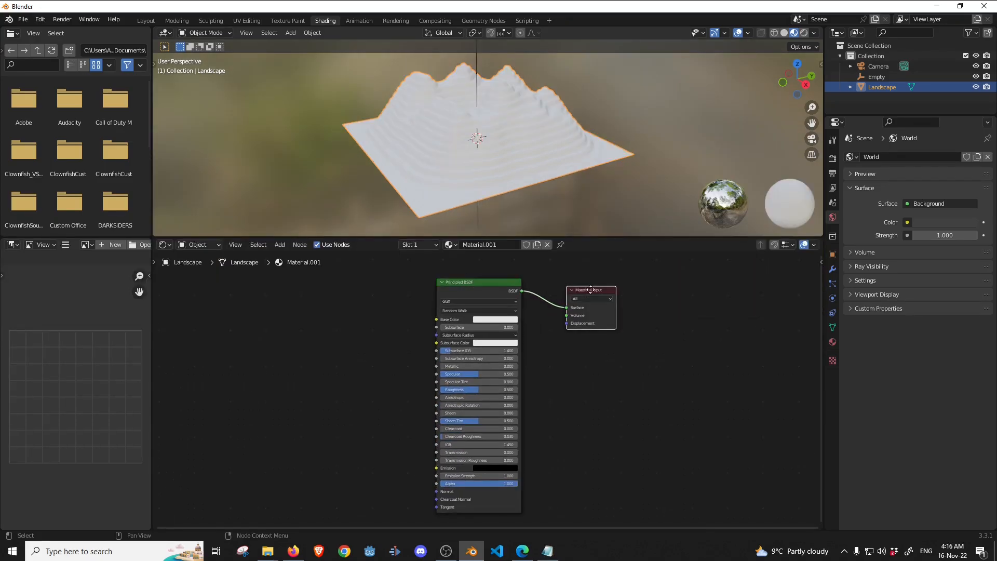
- Delete the Principled BSDF node from the landscape's material, leaving only the Material Output
{"action": "left_click_drag", "start_coordinate": [588, 289], "coordinate": [603, 288]}
{"action": "left_click", "coordinate": [487, 283]}
{"action": "key", "text": "x"}
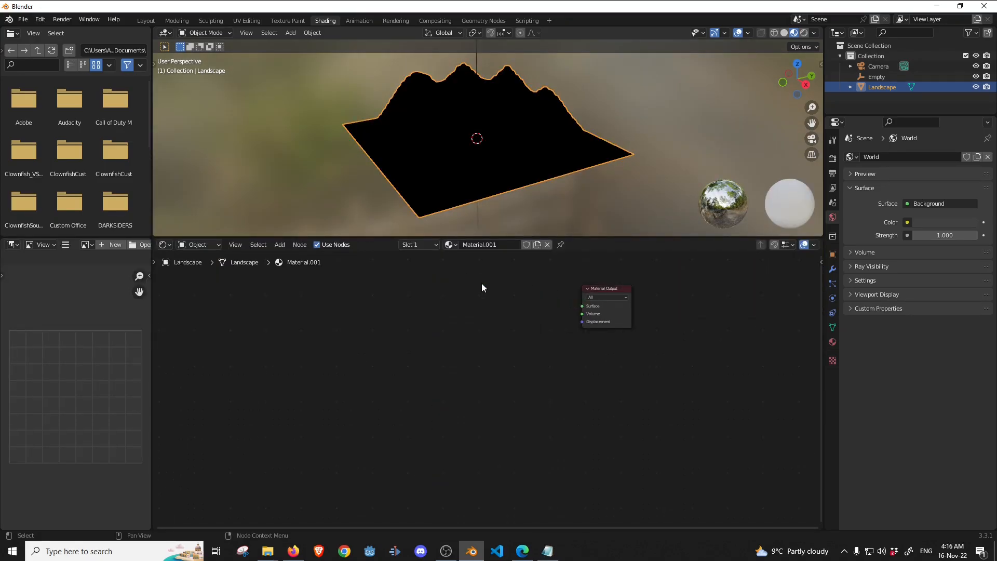
- Add a Geometry node to the landscape's material
{"action": "key", "text": "shift+a"}
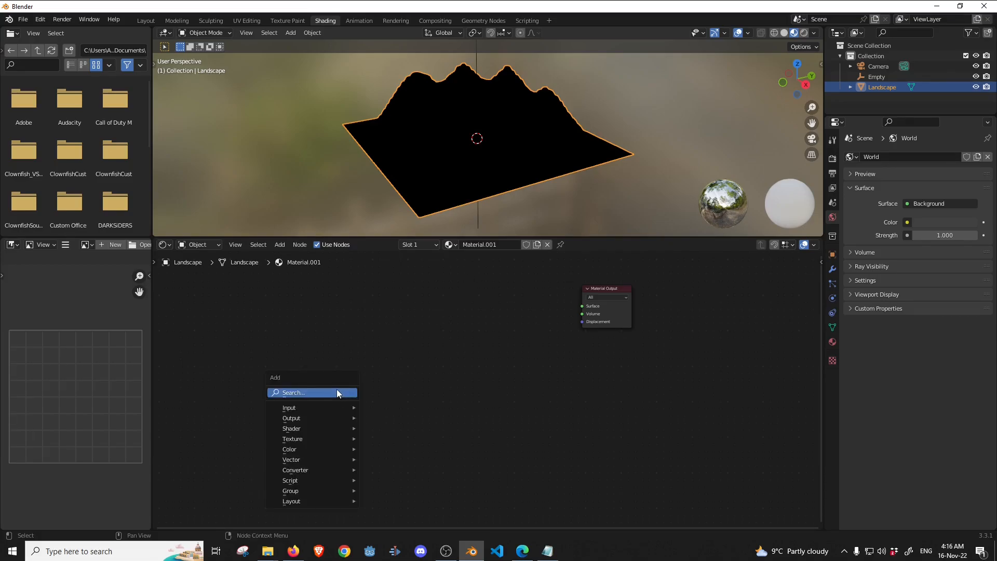
{"action": "left_click", "coordinate": [338, 393]}
{"action": "type", "text": "geome"}
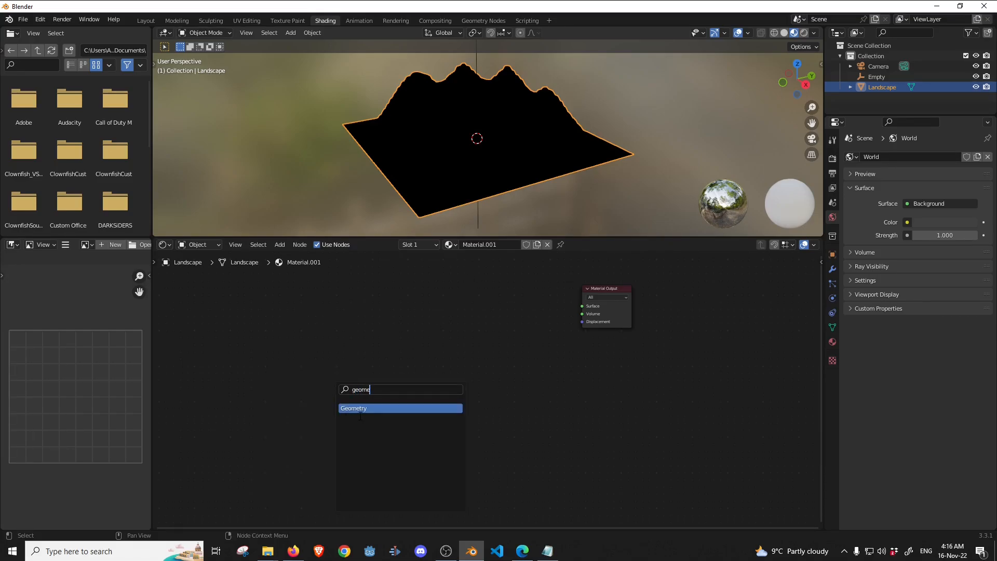
{"action": "left_click", "coordinate": [360, 408]}
{"action": "left_click", "coordinate": [320, 351]}
- Add a Separate XYZ node and connect the Geometry node's Position output to its Vector input
{"action": "key", "text": "shift+a"}
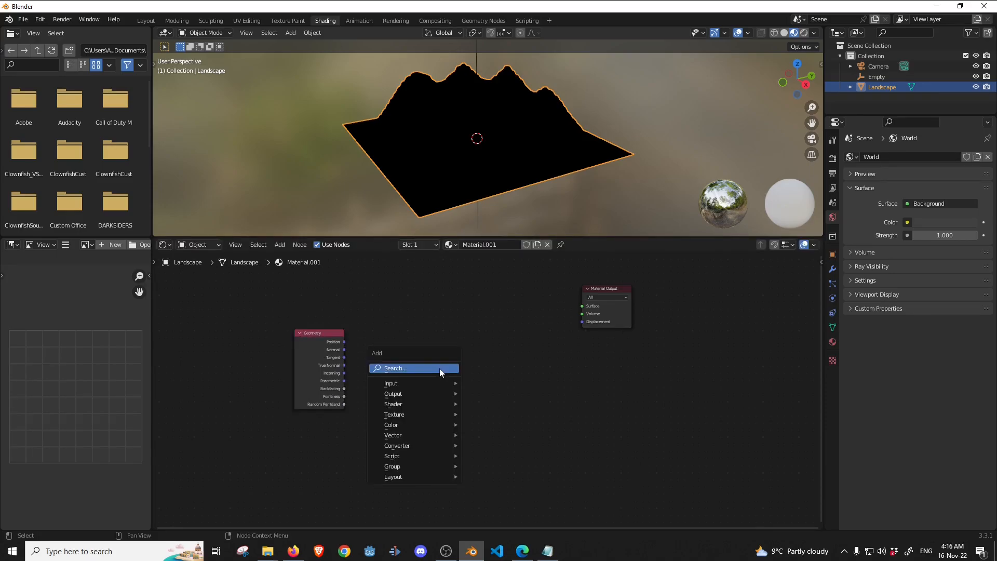
{"action": "mouse_move", "coordinate": [402, 448]}
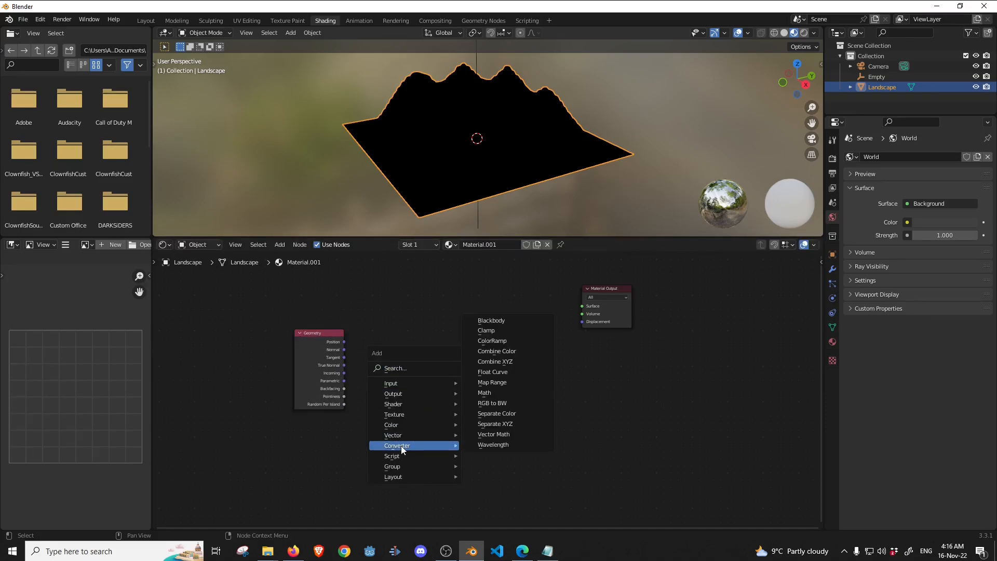
{"action": "left_click", "coordinate": [493, 424]}
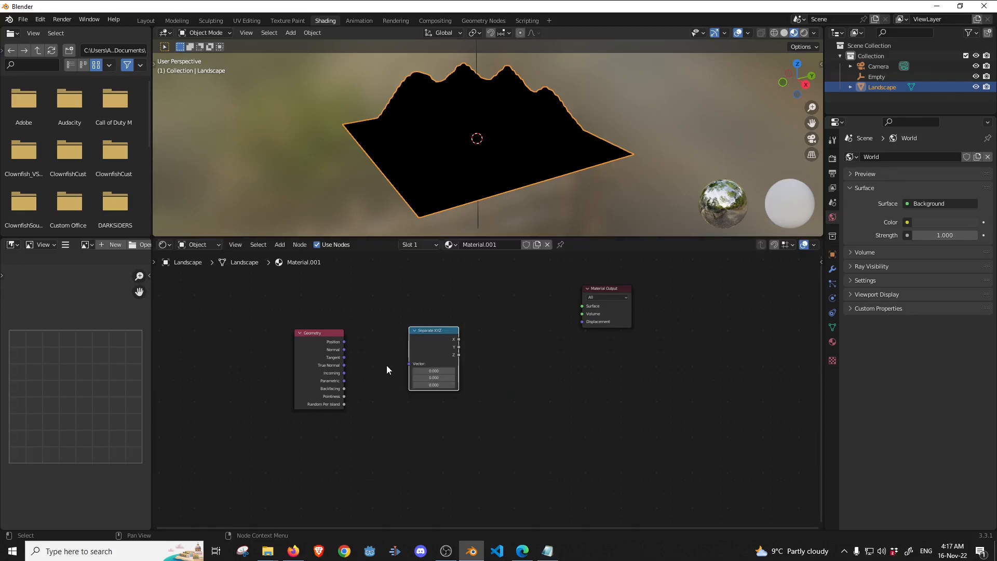
{"action": "left_click_drag", "start_coordinate": [344, 342], "coordinate": [410, 364]}
- Add a ColorRamp node and connect the Separate XYZ node's Z output to its Fac input
{"action": "scroll", "coordinate": [389, 366], "scroll_direction": "up", "scroll_amount": 2}
{"action": "key", "text": "shift+a"}
{"action": "mouse_move", "coordinate": [581, 413]}
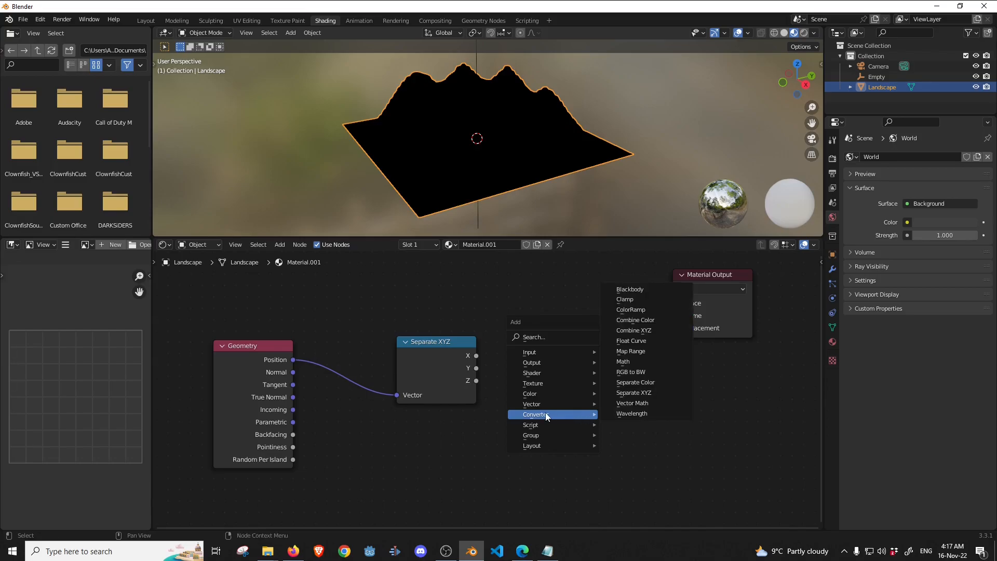
{"action": "left_click", "coordinate": [630, 310]}
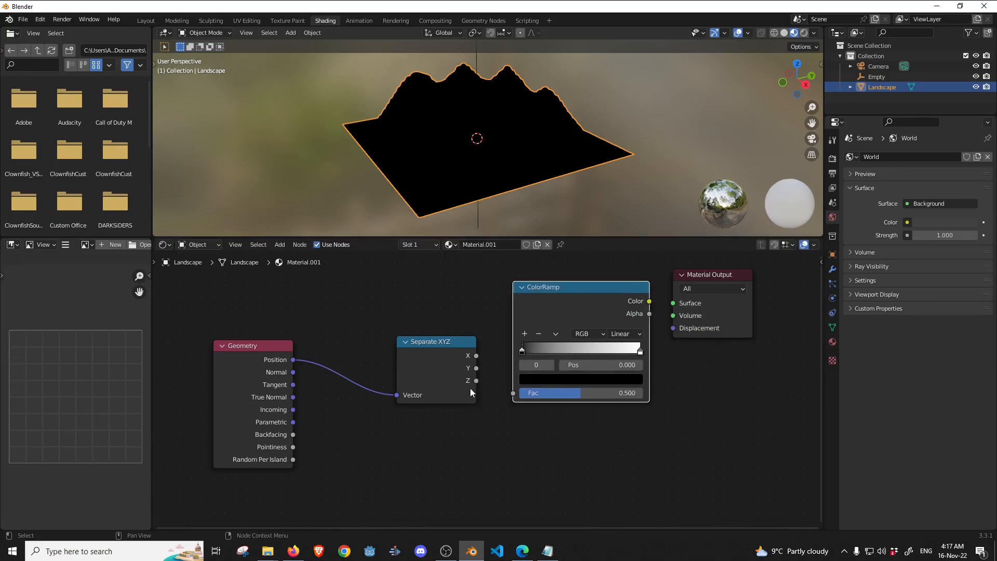
{"action": "left_click_drag", "start_coordinate": [476, 380], "coordinate": [513, 393]}
- Space out the nodes and add an Emission shader, linking ColorRamp Color and Alpha to its Color and Strength, and Emission to Surface
{"action": "left_click_drag", "start_coordinate": [417, 343], "coordinate": [348, 341]}
{"action": "left_click_drag", "start_coordinate": [525, 286], "coordinate": [444, 297]}
{"action": "left_click_drag", "start_coordinate": [715, 278], "coordinate": [755, 284]}
{"action": "key", "text": "shift+a"}
{"action": "mouse_move", "coordinate": [606, 358]}
{"action": "mouse_move", "coordinate": [588, 313]}
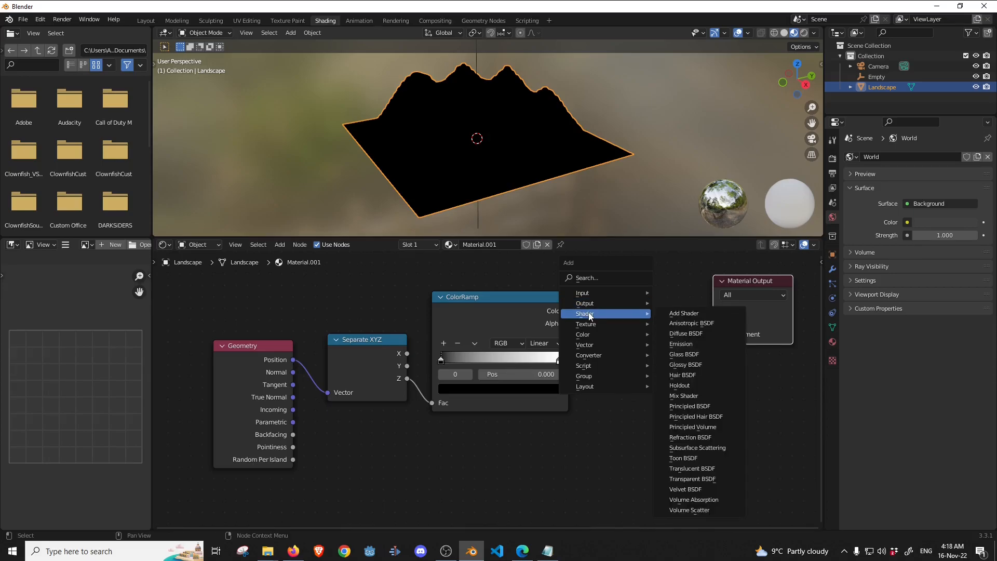
{"action": "left_click", "coordinate": [681, 344]}
{"action": "left_click", "coordinate": [606, 286]}
{"action": "left_click_drag", "start_coordinate": [568, 311], "coordinate": [606, 332]}
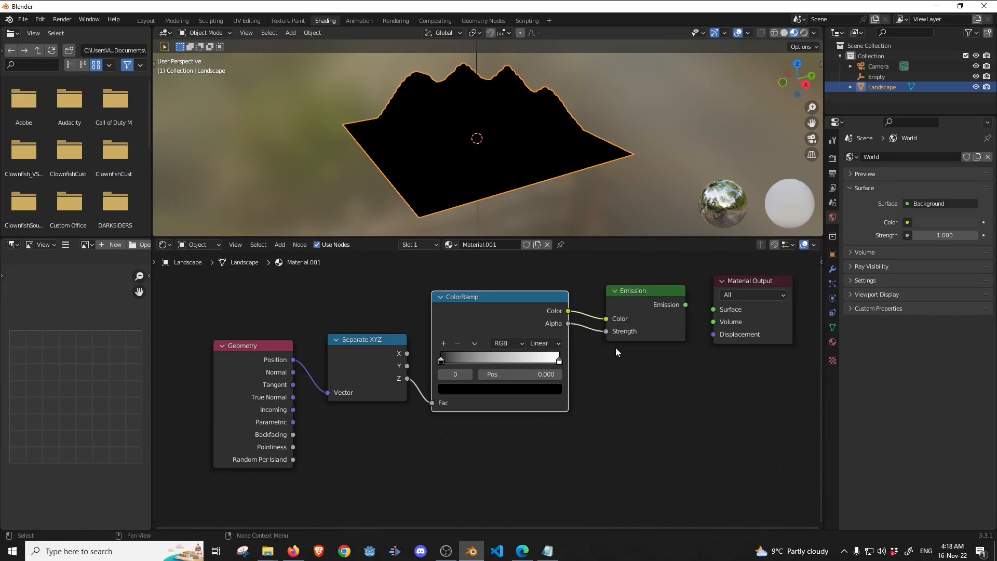
{"action": "left_click_drag", "start_coordinate": [685, 304], "coordinate": [713, 309]}
- Try to move the landscape's entire mesh down along Z, below the world origin, in Edit Mode
{"action": "mouse_move", "coordinate": [524, 208]}
{"action": "middle_mouse_down"}
{"action": "mouse_move", "coordinate": [509, 192]}
{"action": "mouse_move", "coordinate": [543, 214]}
{"action": "mouse_move", "coordinate": [334, 175]}
{"action": "mouse_move", "coordinate": [313, 162]}
{"action": "mouse_move", "coordinate": [382, 157]}
{"action": "mouse_move", "coordinate": [363, 172]}
{"action": "mouse_move", "coordinate": [351, 209]}
{"action": "mouse_move", "coordinate": [366, 161]}
{"action": "middle_mouse_up"}
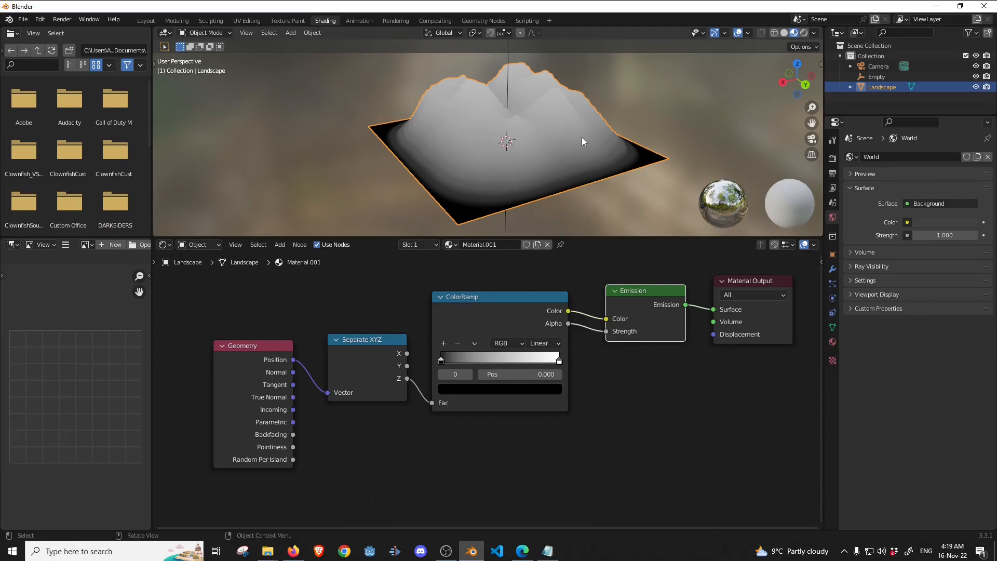
{"action": "key", "text": "Tab"}
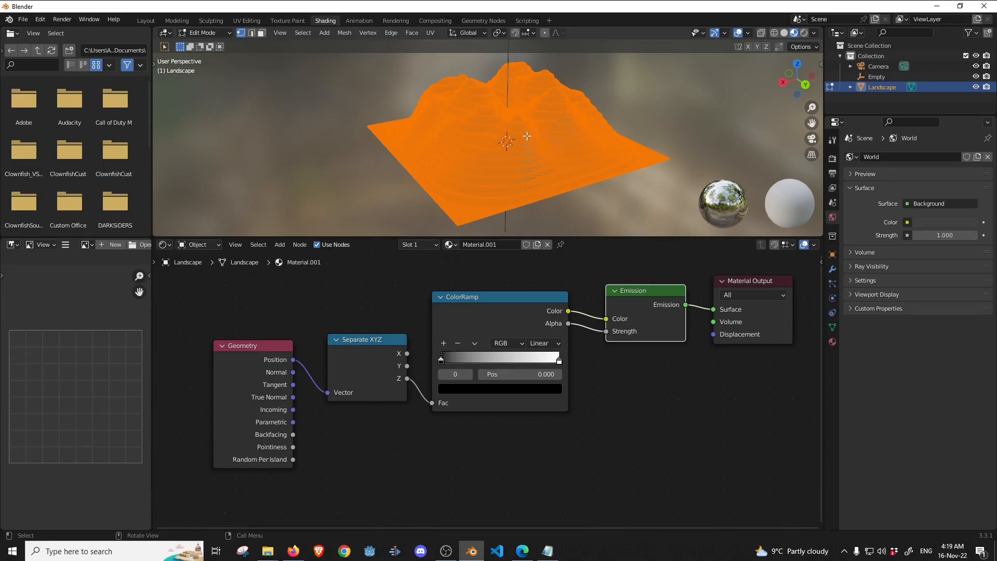
{"action": "key", "text": "g"}
{"action": "key", "text": "z"}
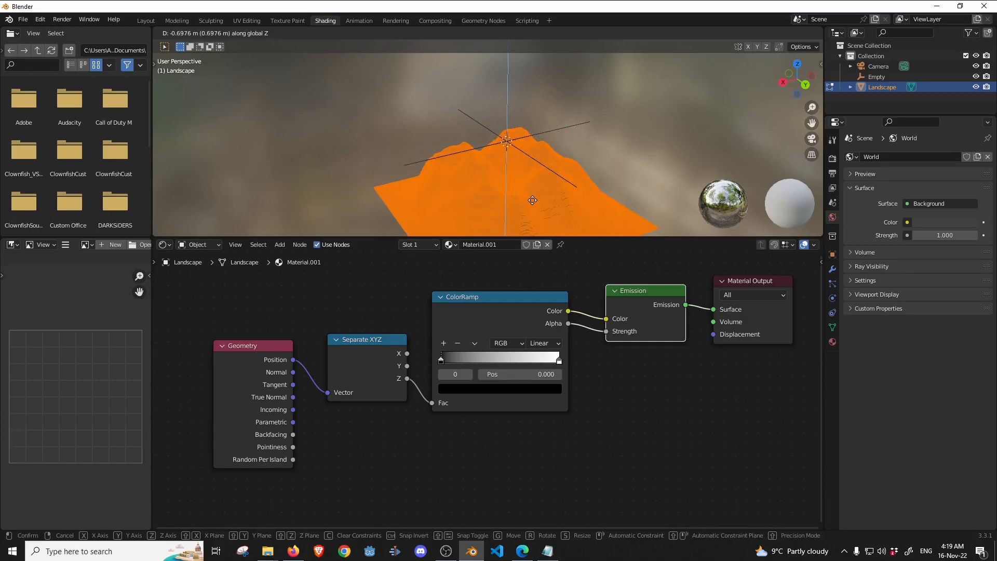
{"action": "left_click", "coordinate": [538, 175]}
{"action": "key", "text": "Tab"}
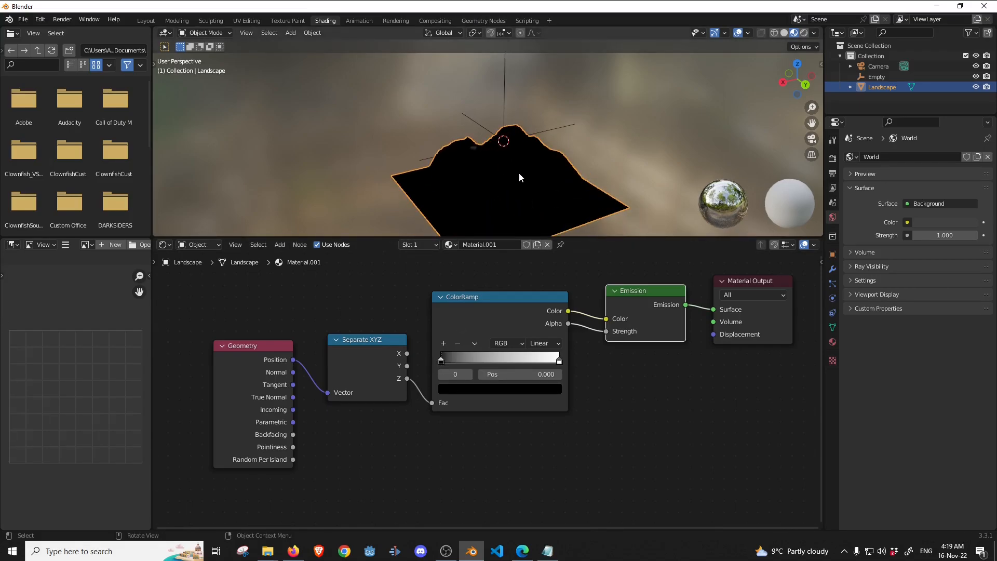
- Undo the downward move of the landscape's mesh and return to Object Mode
{"action": "key", "text": "Tab"}
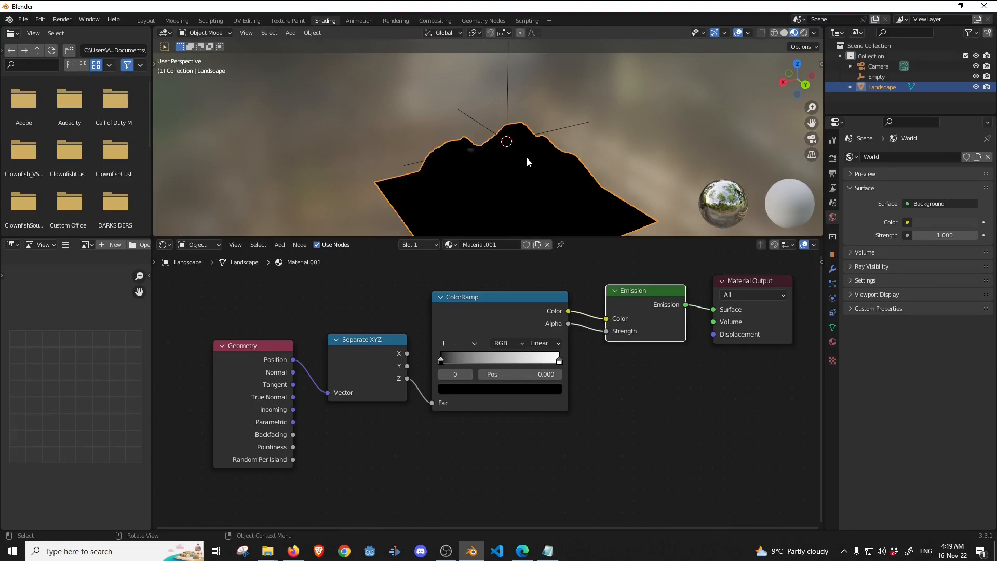
{"action": "key", "text": "Tab"}
{"action": "key", "text": "Tab"}
{"action": "key", "text": "Tab"}
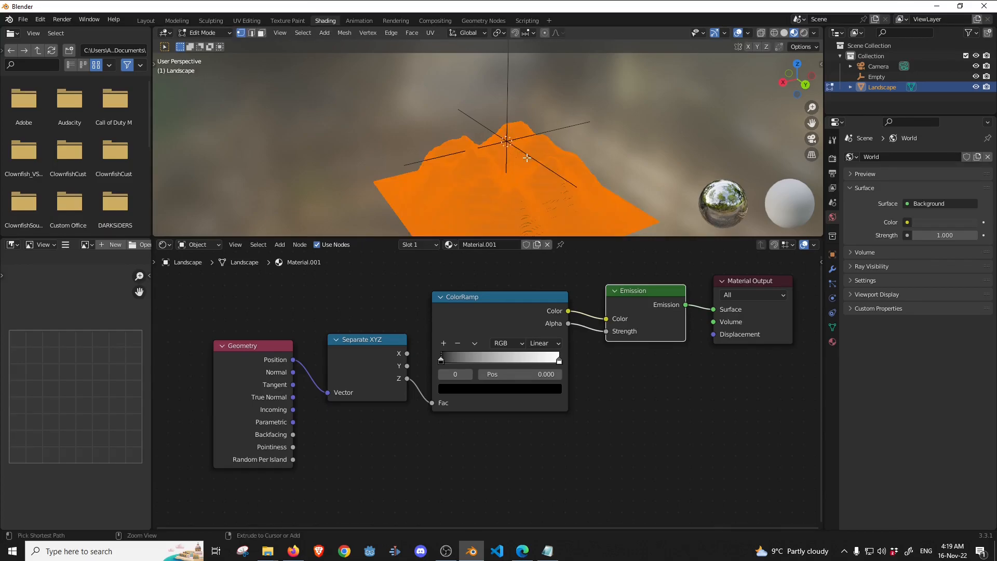
{"action": "key", "text": "ctrl+z"}
{"action": "key", "text": "Tab"}
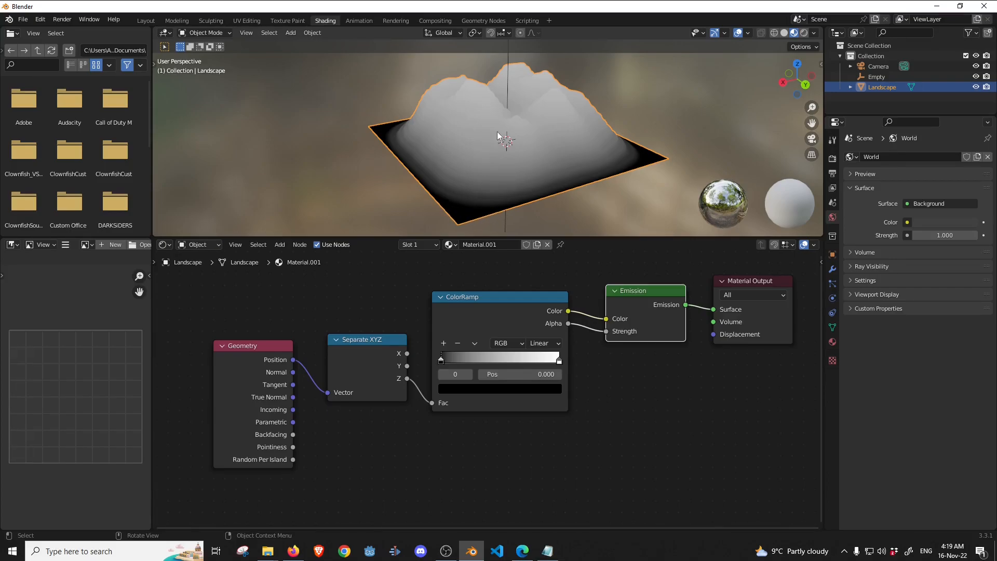
- Try to shift the ColorRamp's black stop toward the white end, and undo the shift
{"action": "middle_click_drag", "start_coordinate": [504, 105], "coordinate": [584, 131]}
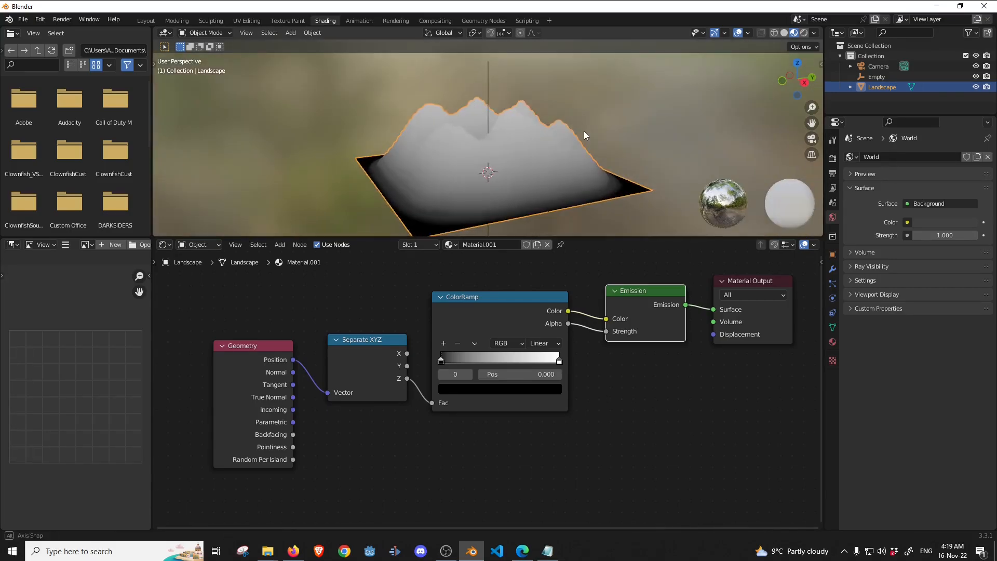
{"action": "scroll", "coordinate": [531, 176], "scroll_direction": "up", "scroll_amount": 3}
{"action": "middle_click_drag", "start_coordinate": [383, 103], "coordinate": [468, 151]}
{"action": "scroll", "coordinate": [466, 149], "scroll_direction": "down", "scroll_amount": 3}
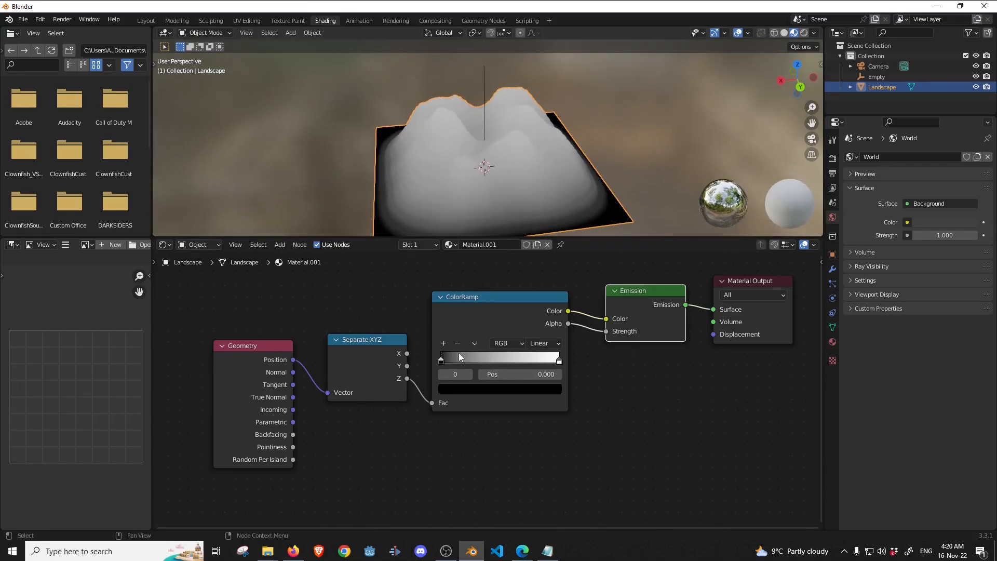
{"action": "mouse_move", "coordinate": [439, 359]}
{"action": "left_mouse_down"}
{"action": "mouse_move", "coordinate": [506, 353]}
{"action": "mouse_move", "coordinate": [452, 353]}
{"action": "mouse_move", "coordinate": [482, 347]}
{"action": "mouse_move", "coordinate": [467, 346]}
{"action": "left_mouse_up"}
{"action": "key", "text": "ctrl+z"}
- Enlarge the 3D viewport and render the terrain's height gradient through the top-down camera
{"action": "middle_click_drag", "start_coordinate": [512, 190], "coordinate": [504, 170]}
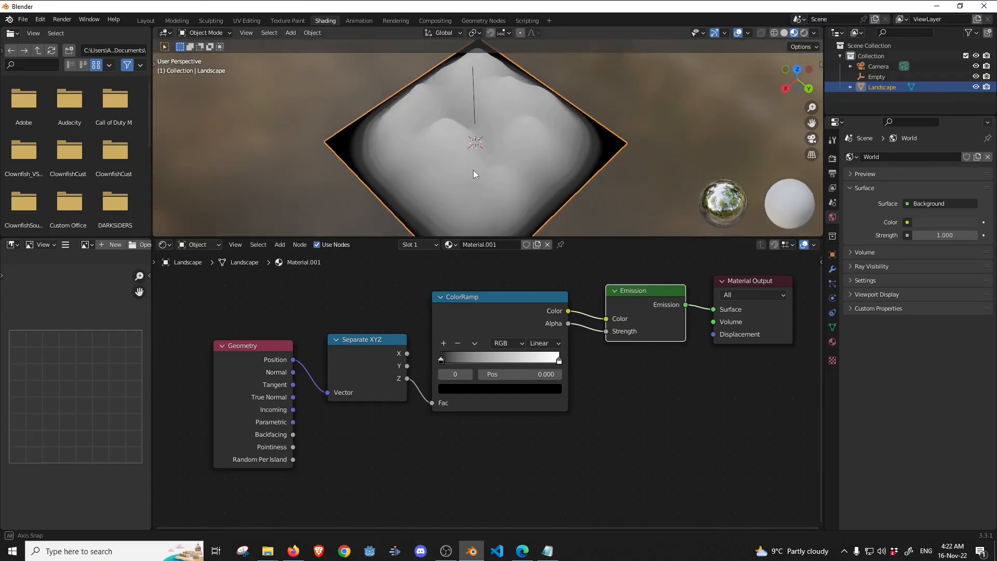
{"action": "middle_click_drag", "start_coordinate": [472, 170], "coordinate": [477, 181]}
{"action": "left_click_drag", "start_coordinate": [495, 237], "coordinate": [491, 301]}
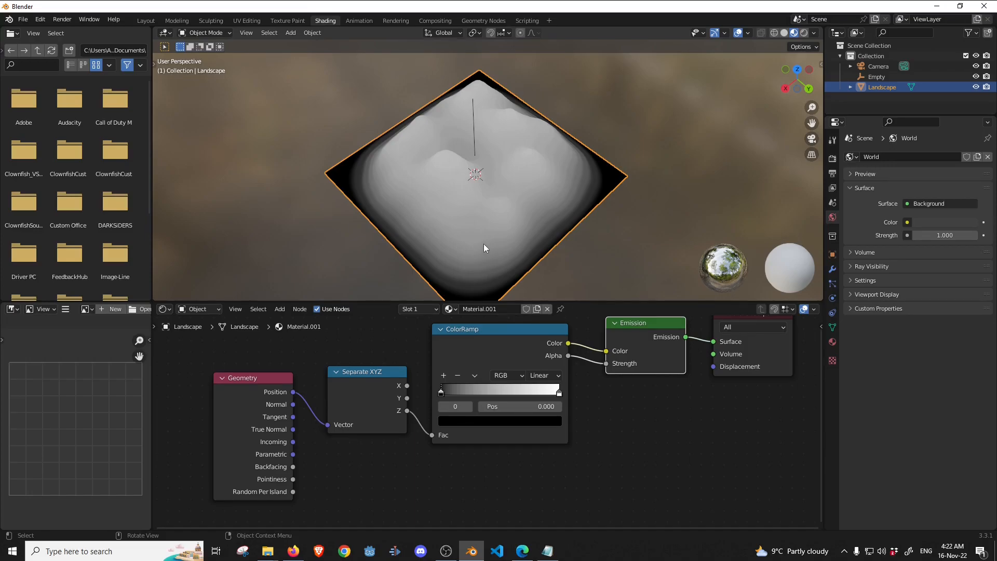
{"action": "key", "text": "F12"}
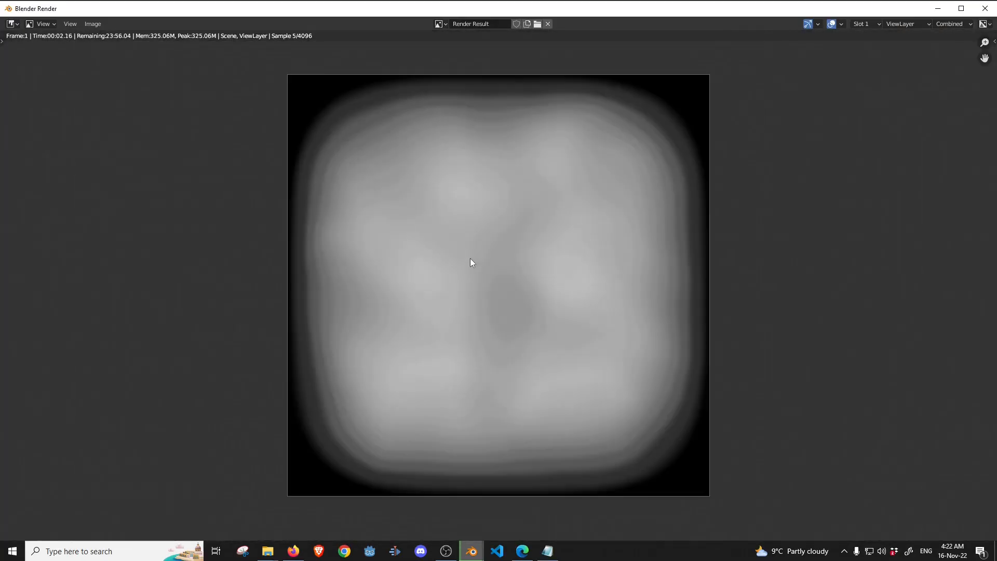
{"action": "scroll", "coordinate": [472, 261], "scroll_direction": "down", "scroll_amount": 1}
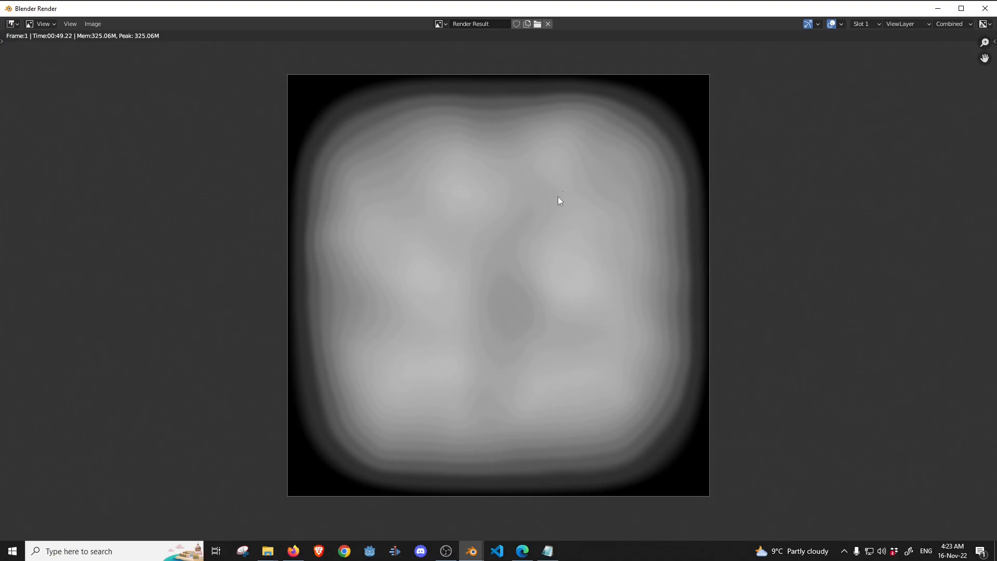
- Save the rendered image as heightmap.png in the "terrain sample" folder and close the render window
{"action": "left_click", "coordinate": [93, 24]}
{"action": "left_click", "coordinate": [109, 116]}
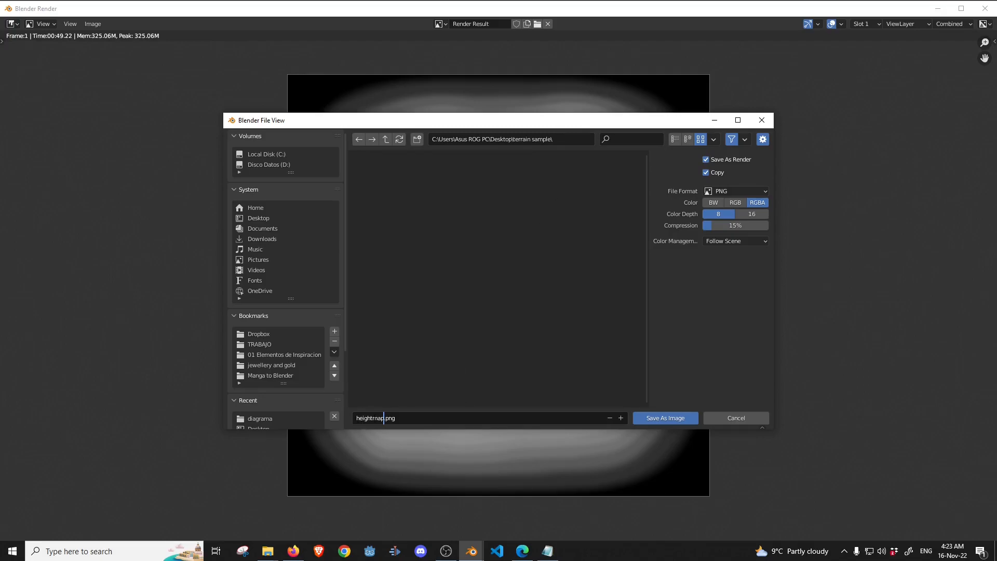
{"action": "left_click", "coordinate": [662, 419]}
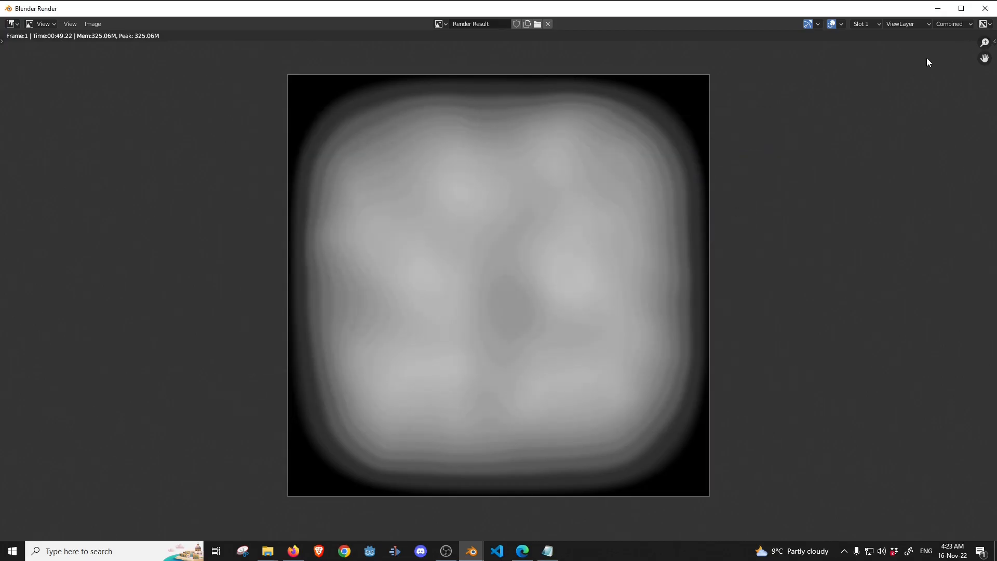
{"action": "left_click", "coordinate": [985, 8]}
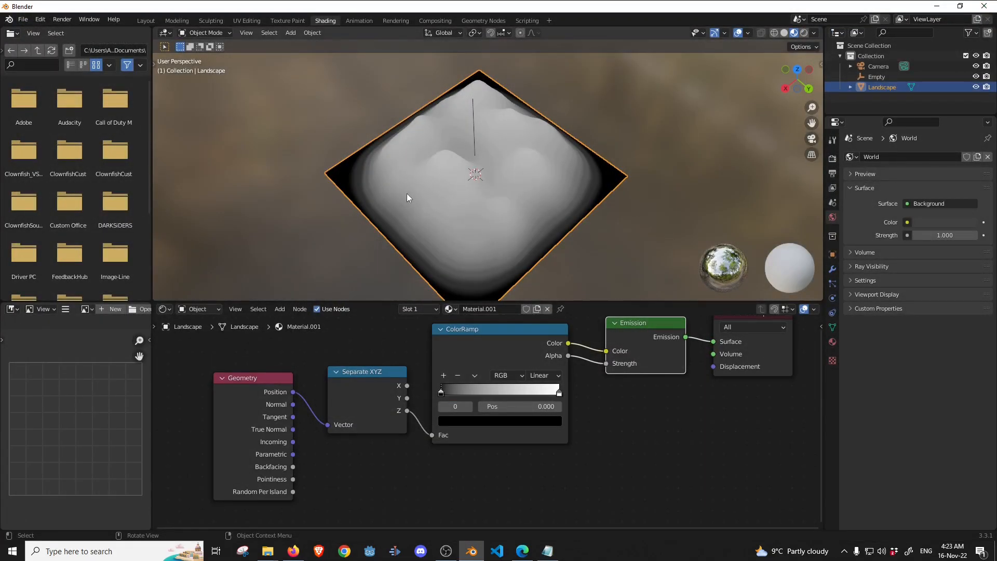
- Return to the Layout workspace, hide the Landscape terrain, and delete the empty at the world origin
{"action": "left_click", "coordinate": [147, 20]}
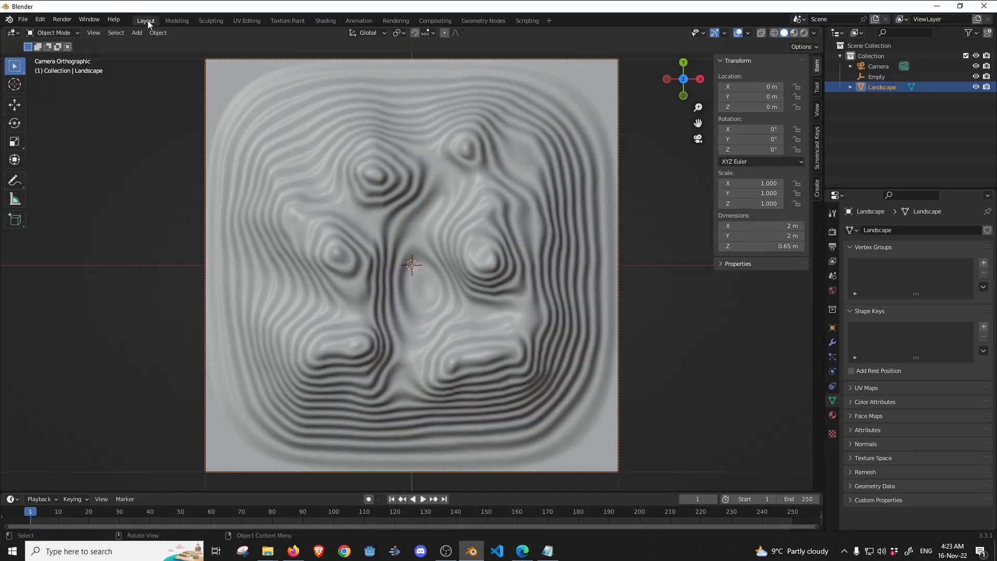
{"action": "middle_click_drag", "start_coordinate": [428, 330], "coordinate": [465, 241]}
{"action": "scroll", "coordinate": [446, 289], "scroll_direction": "down", "scroll_amount": 6}
{"action": "scroll", "coordinate": [446, 289], "scroll_direction": "up", "scroll_amount": 6}
{"action": "scroll", "coordinate": [446, 289], "scroll_direction": "down", "scroll_amount": 3}
{"action": "left_click", "coordinate": [976, 86]}
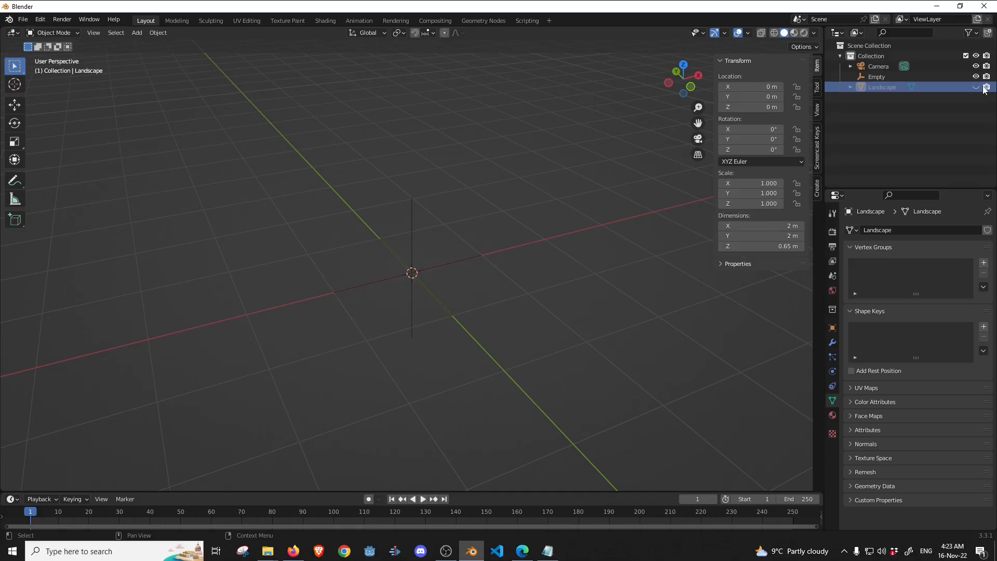
{"action": "left_click", "coordinate": [413, 238]}
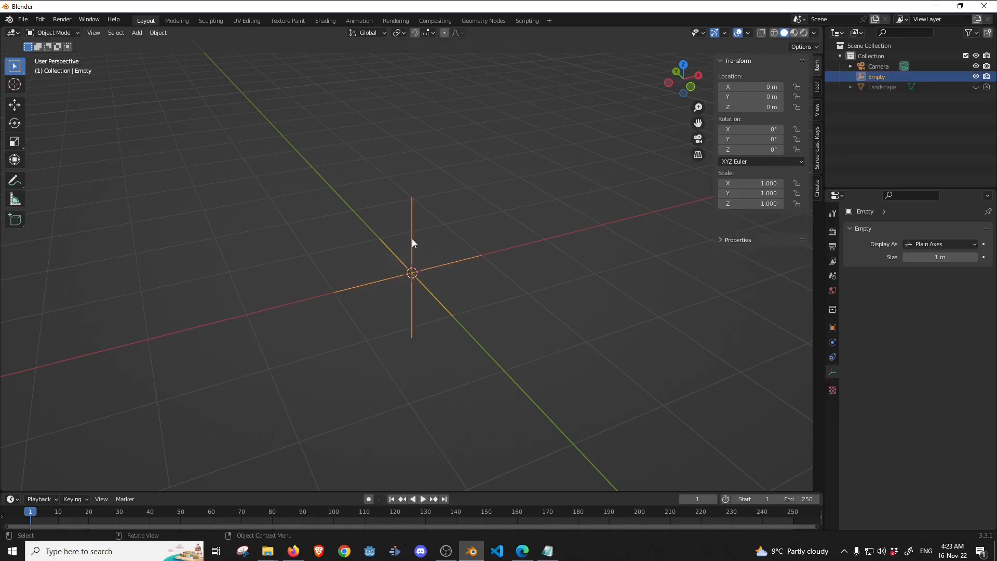
{"action": "key", "text": "Delete"}
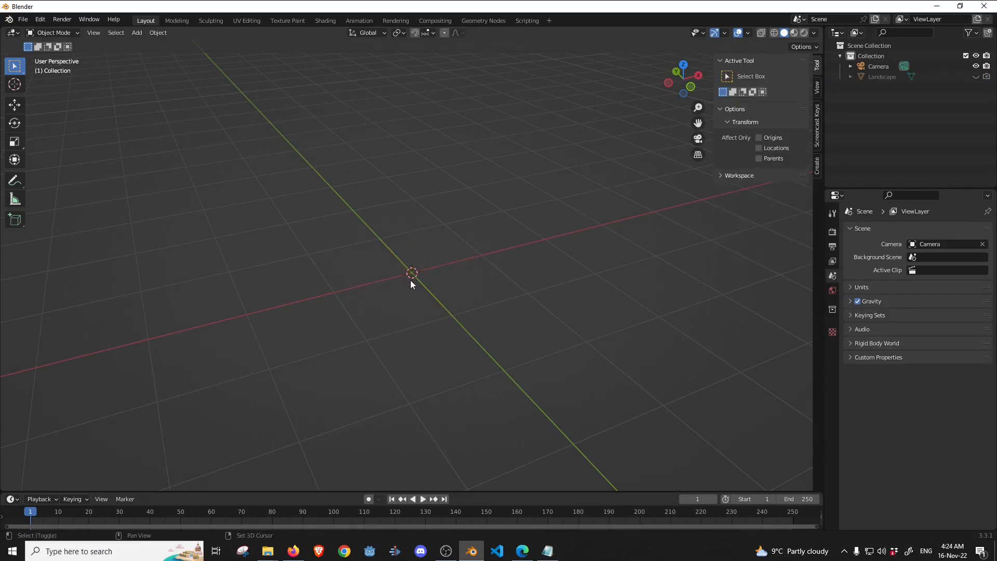
- Add a plane at the origin and subdivide its mesh three times, finishing in Object Mode
{"action": "key", "text": "shift+a"}
{"action": "mouse_move", "coordinate": [411, 279]}
{"action": "left_click", "coordinate": [450, 41]}
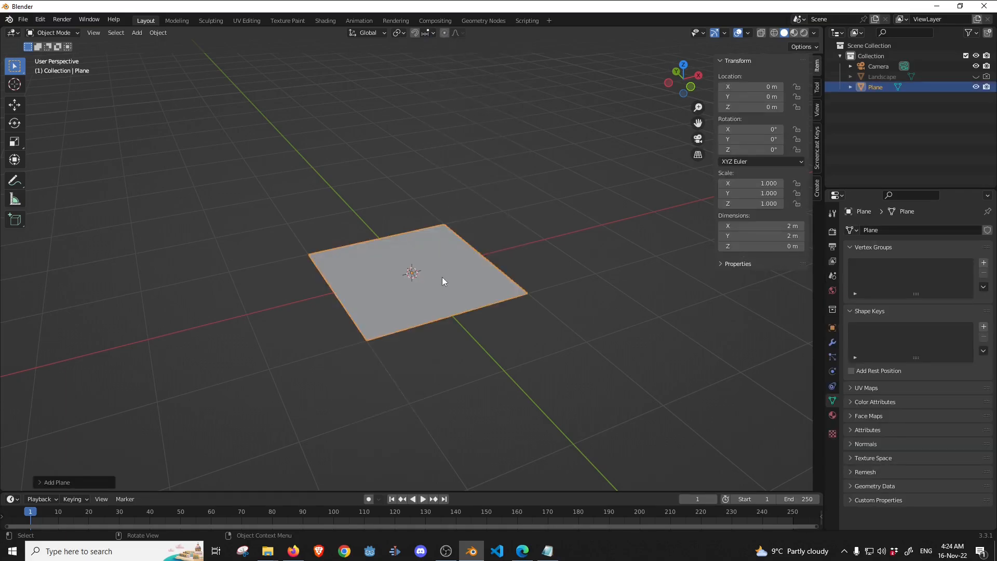
{"action": "key", "text": "Tab"}
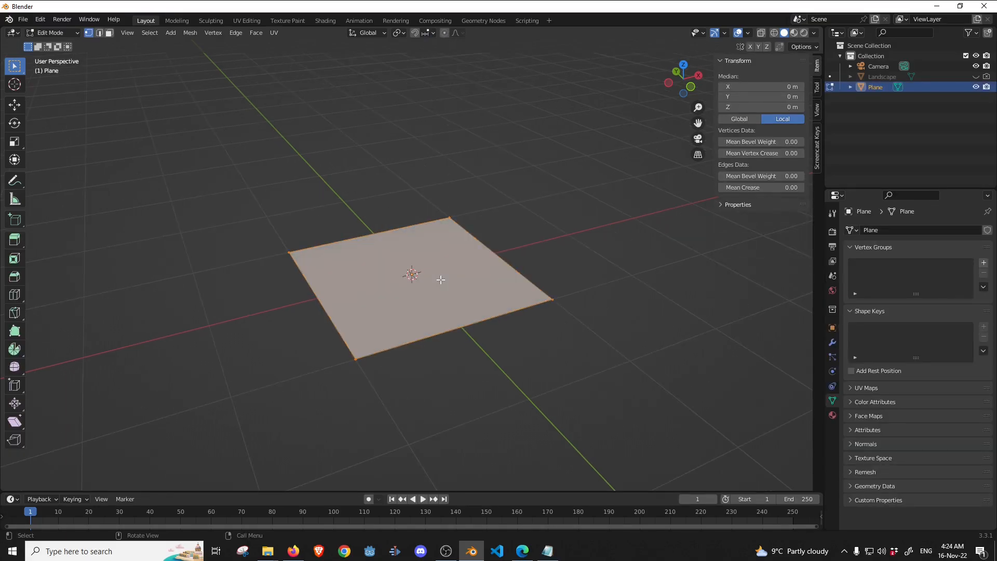
{"action": "left_click", "coordinate": [236, 33]}
{"action": "left_click", "coordinate": [247, 89]}
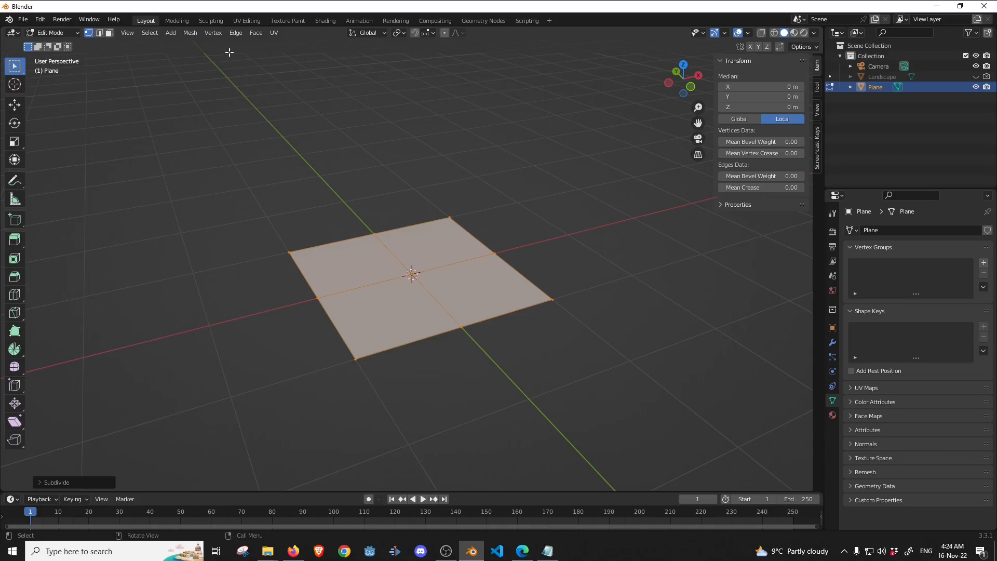
{"action": "left_click", "coordinate": [236, 32]}
{"action": "left_click", "coordinate": [248, 89]}
{"action": "left_click", "coordinate": [236, 33]}
{"action": "left_click", "coordinate": [247, 89]}
{"action": "key", "text": "Tab"}
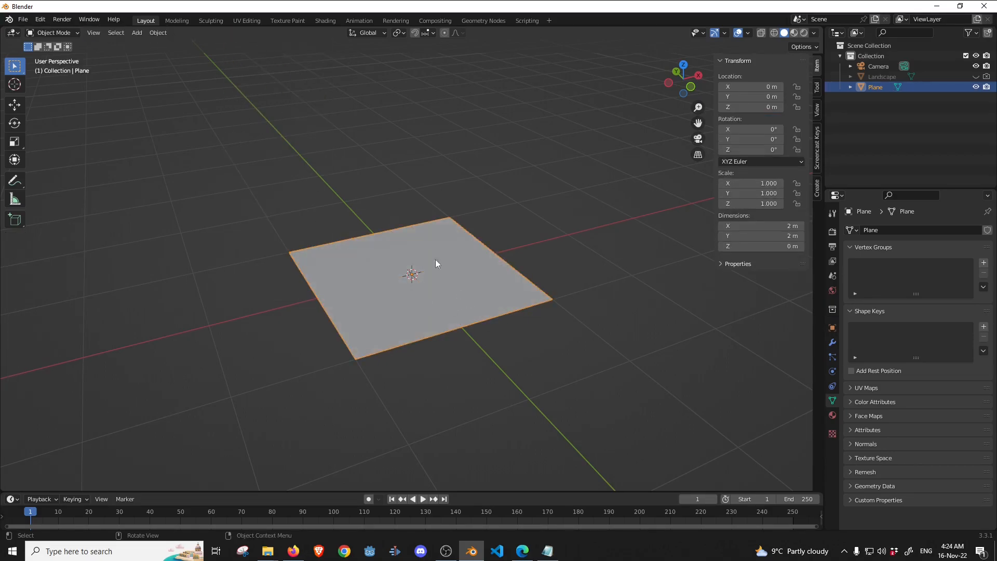
- Add a Simple Subdivision Surface modifier to the plane with viewport and render levels of 3
{"action": "left_click", "coordinate": [832, 344]}
{"action": "left_click", "coordinate": [867, 229]}
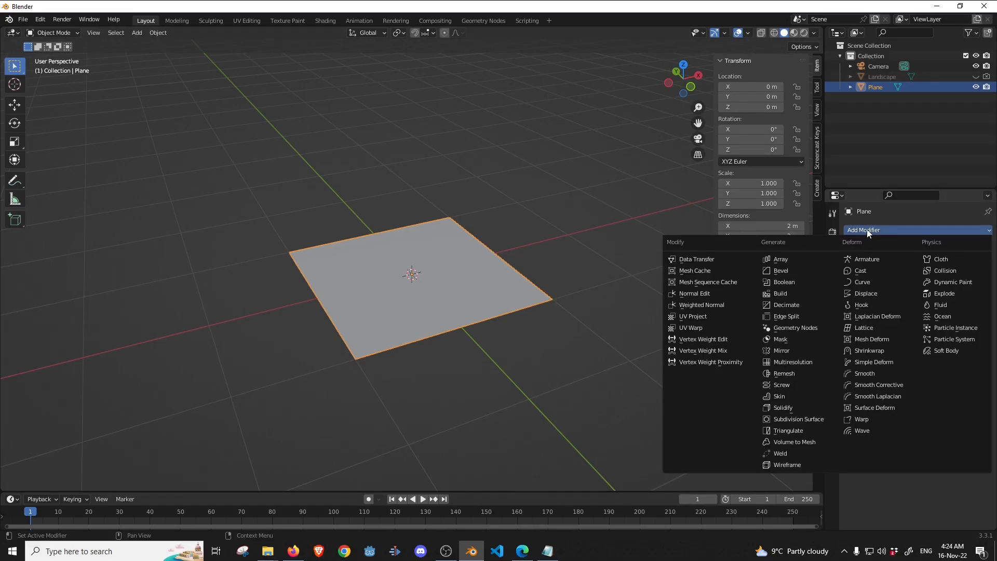
{"action": "left_click", "coordinate": [796, 419]}
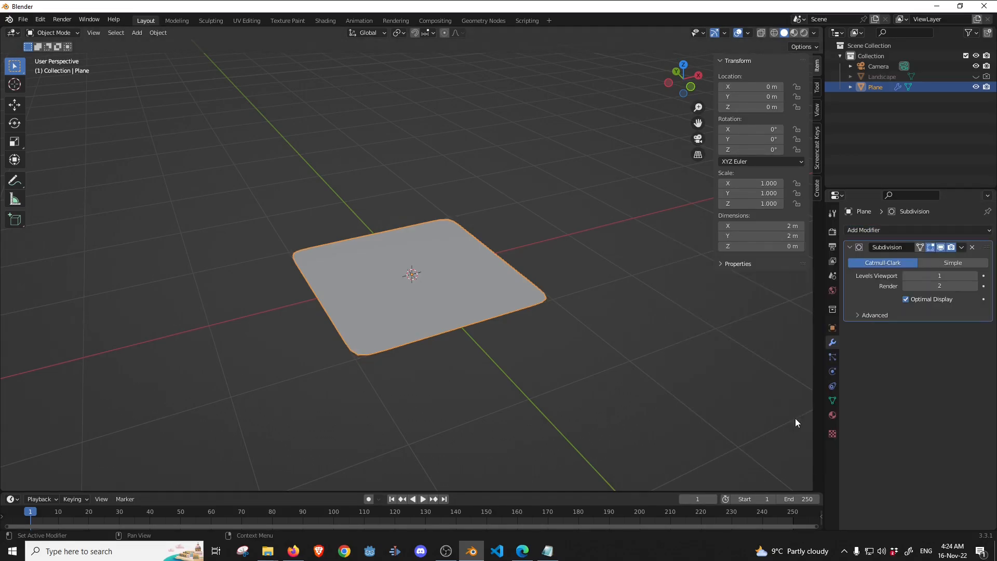
{"action": "left_click", "coordinate": [939, 261]}
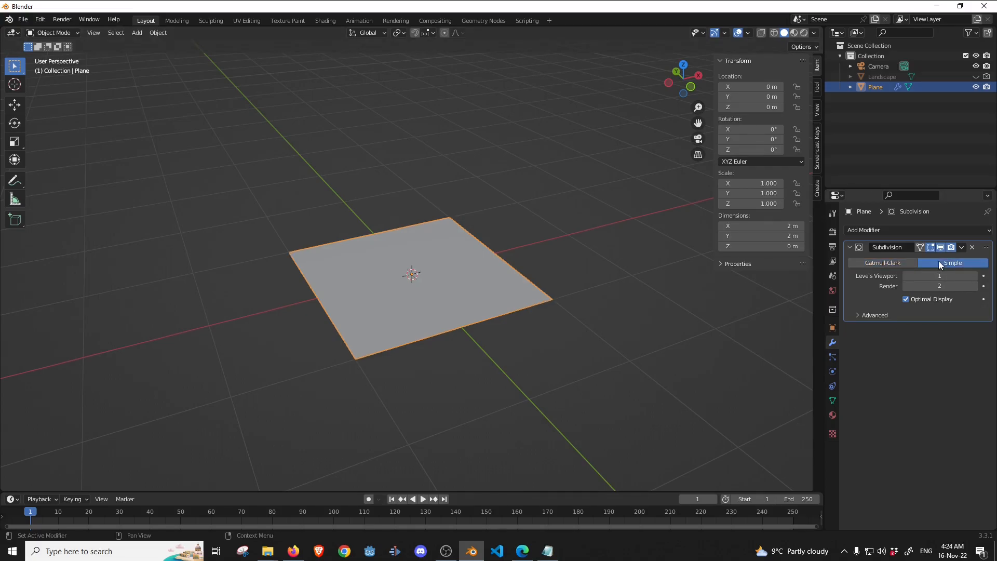
{"action": "left_click", "coordinate": [974, 276]}
{"action": "left_click", "coordinate": [974, 276]}
{"action": "left_click", "coordinate": [974, 286]}
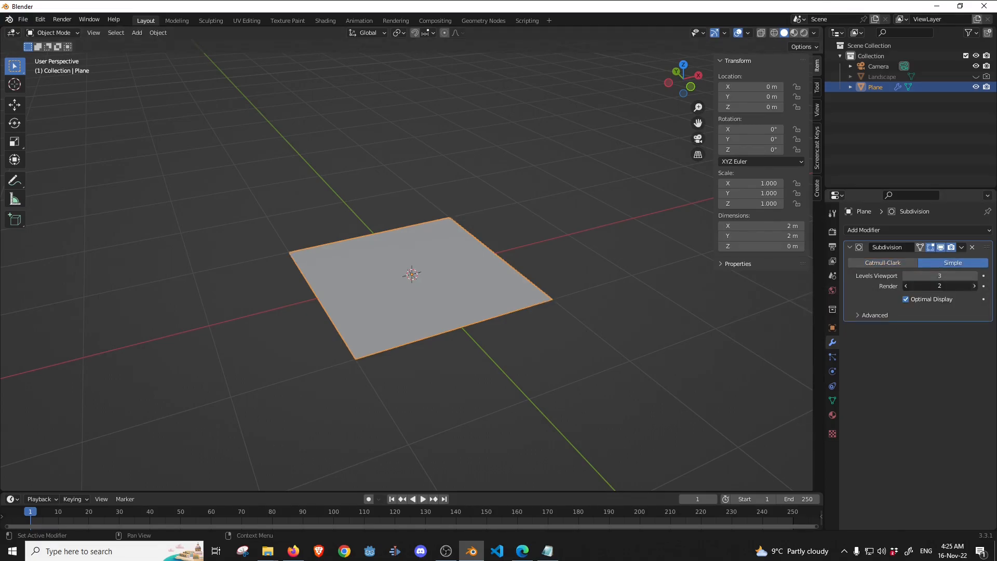
{"action": "scroll", "coordinate": [347, 305], "scroll_direction": "up", "scroll_amount": 2}
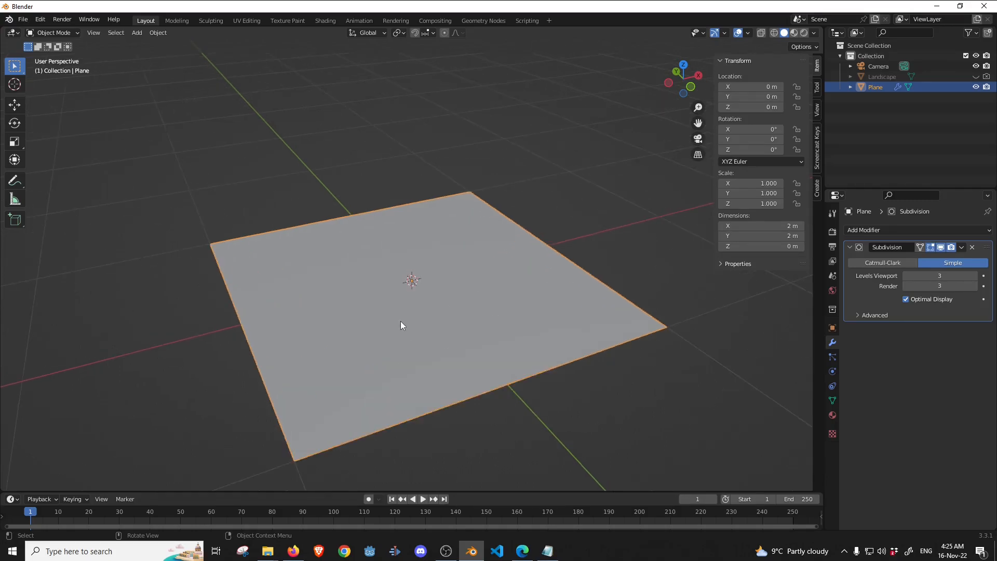
{"action": "key", "text": "Tab"}
{"action": "key", "text": "Tab"}
- Create a new material for the plane in the Shading workspace and move its Principled BSDF node away from the Material Output
{"action": "left_click", "coordinate": [324, 21]}
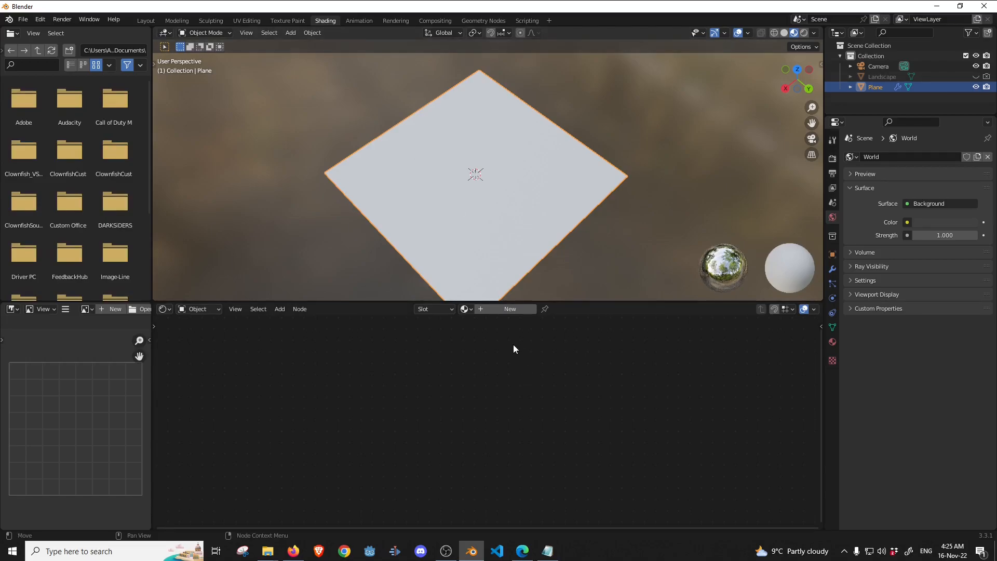
{"action": "left_click", "coordinate": [502, 312]}
{"action": "scroll", "coordinate": [474, 329], "scroll_direction": "down", "scroll_amount": 4}
{"action": "left_click_drag", "start_coordinate": [493, 347], "coordinate": [318, 331]}
- Add an Image Texture node loaded with heightmap.png and place it beside the Principled BSDF
{"action": "key", "text": "shift+a"}
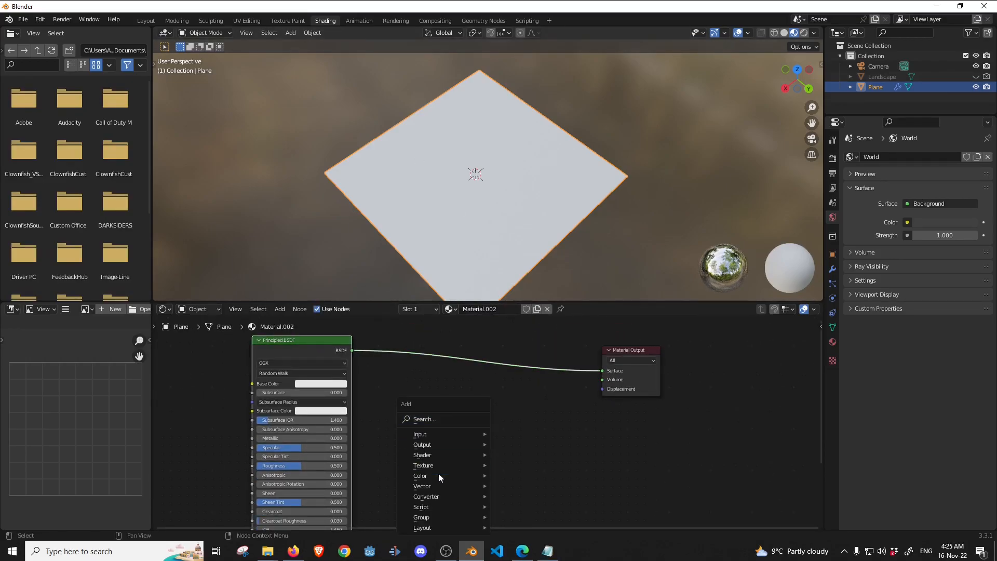
{"action": "mouse_move", "coordinate": [438, 465]}
{"action": "left_click", "coordinate": [528, 382]}
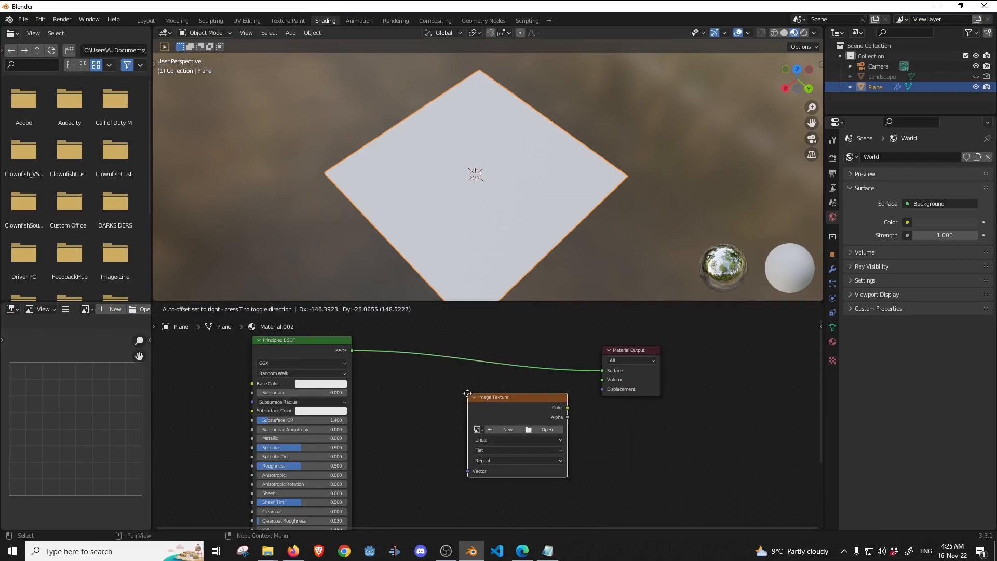
{"action": "left_click", "coordinate": [455, 403]}
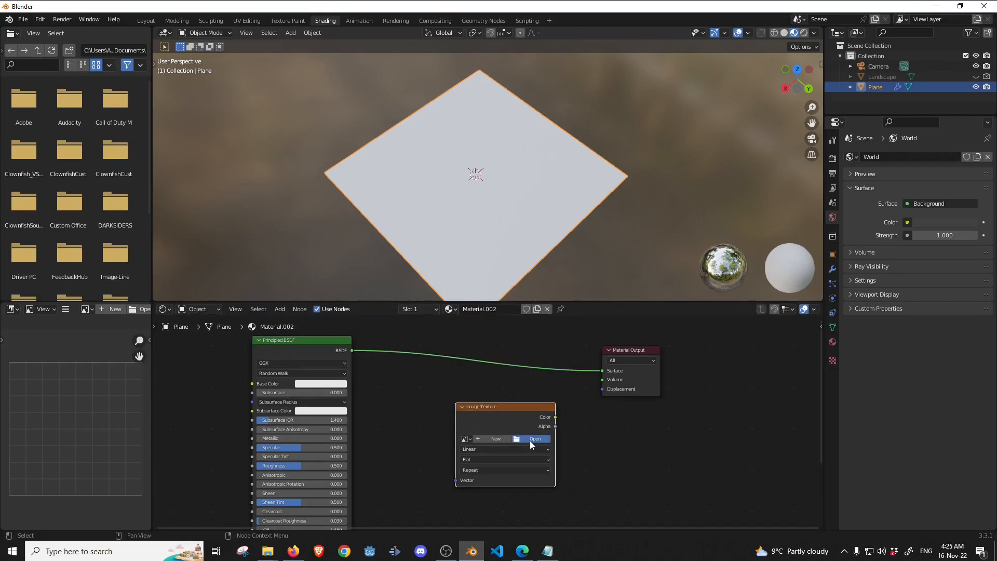
{"action": "left_click", "coordinate": [530, 440]}
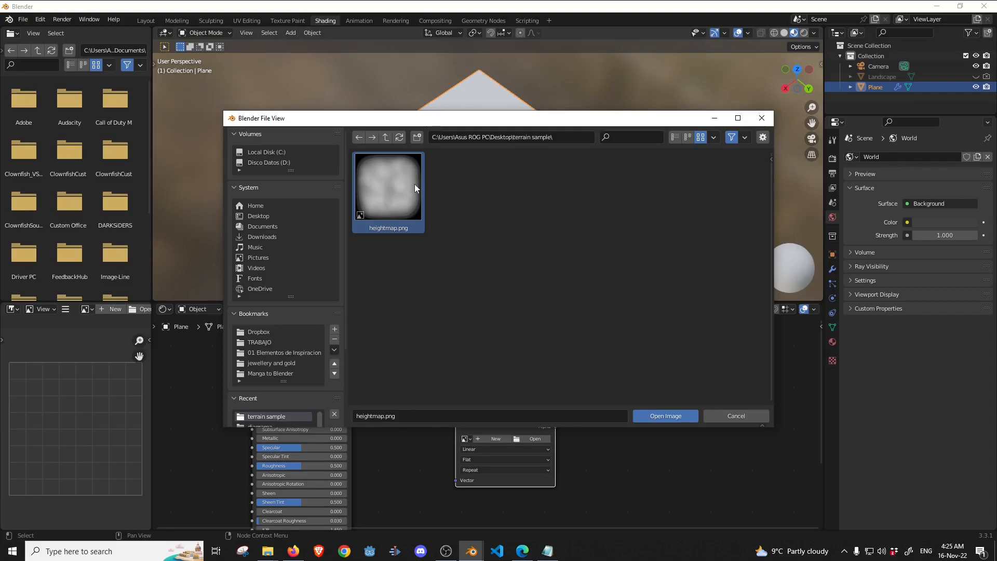
{"action": "left_click", "coordinate": [655, 415]}
{"action": "left_click_drag", "start_coordinate": [494, 409], "coordinate": [425, 392]}
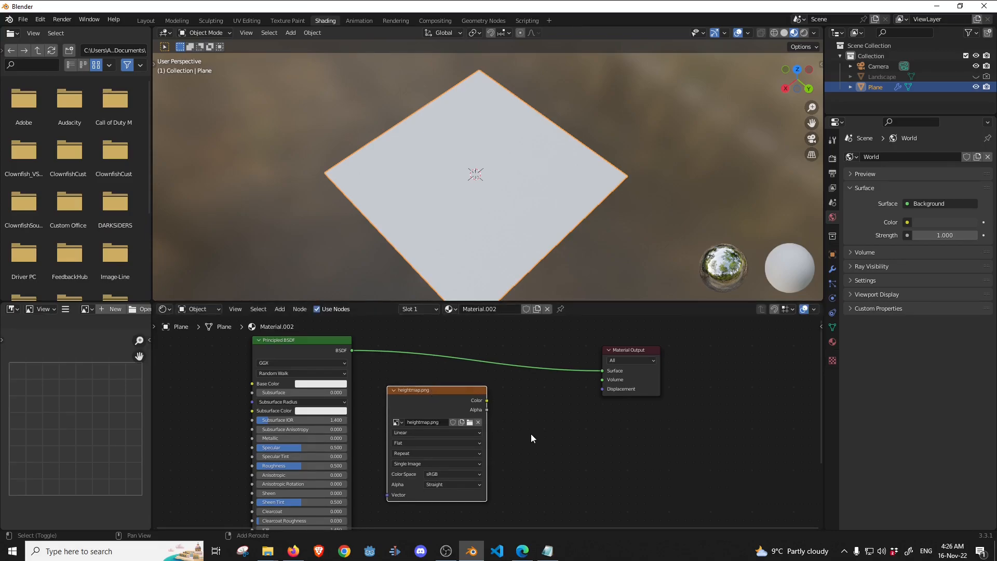
- Add a Displacement node linked to the Material Output's Displacement, and feed the heightmap's Color into its Height
{"action": "key", "text": "shift+a"}
{"action": "mouse_move", "coordinate": [531, 434]}
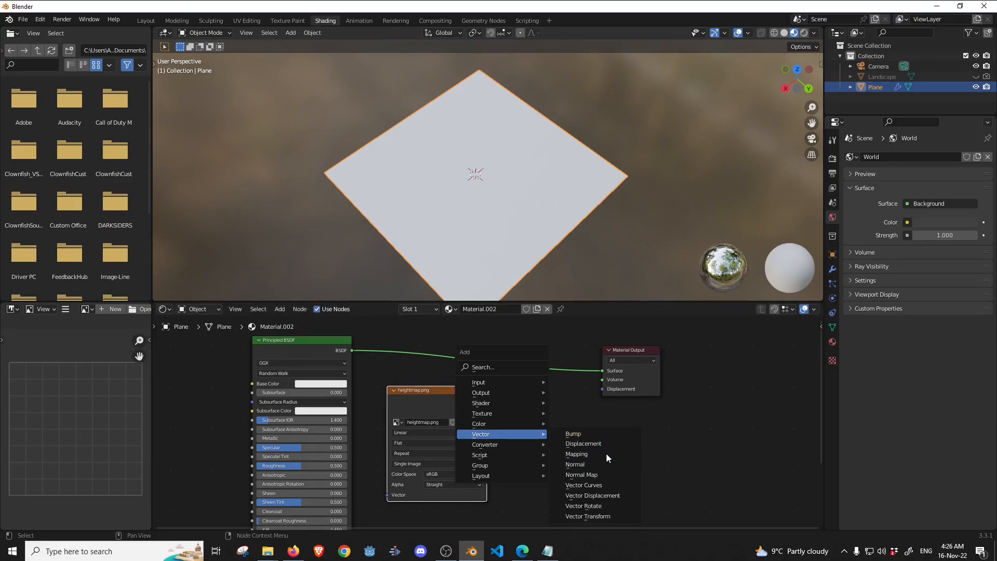
{"action": "left_click", "coordinate": [584, 444]}
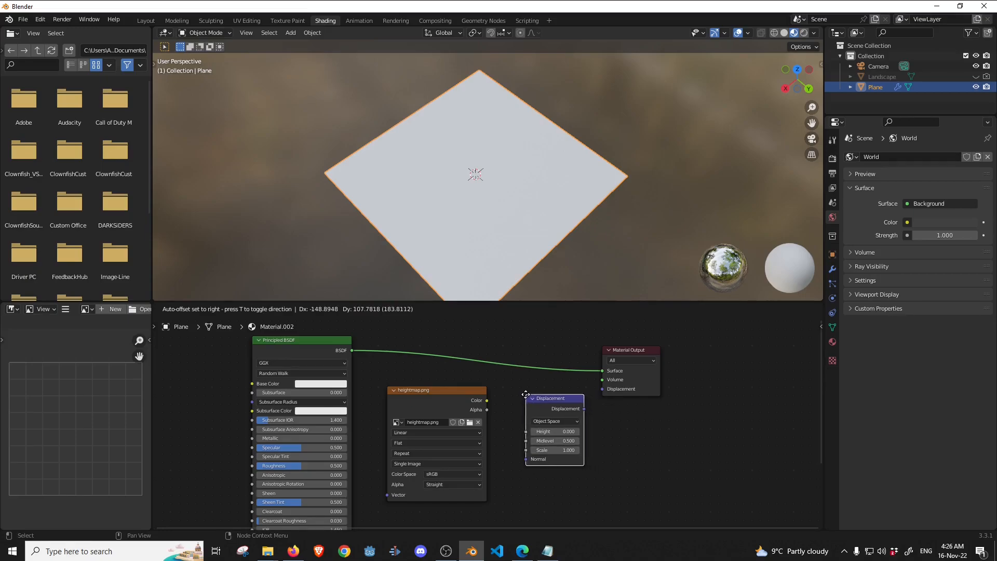
{"action": "left_click", "coordinate": [515, 394]}
{"action": "mouse_move", "coordinate": [575, 409]}
{"action": "left_mouse_down"}
{"action": "mouse_move", "coordinate": [602, 389]}
{"action": "mouse_move", "coordinate": [546, 395]}
{"action": "mouse_move", "coordinate": [570, 393]}
{"action": "left_mouse_up"}
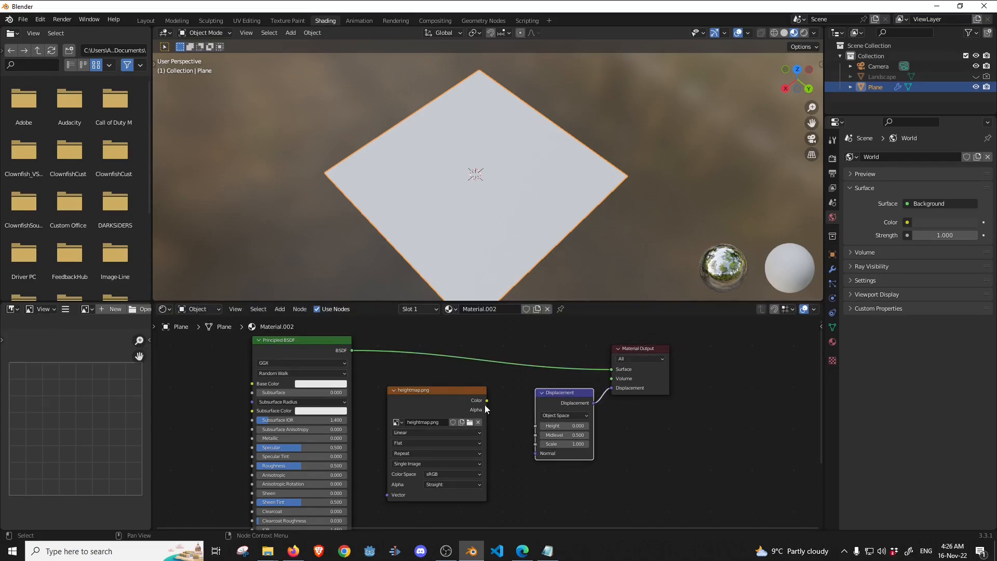
{"action": "left_click_drag", "start_coordinate": [487, 400], "coordinate": [536, 432]}
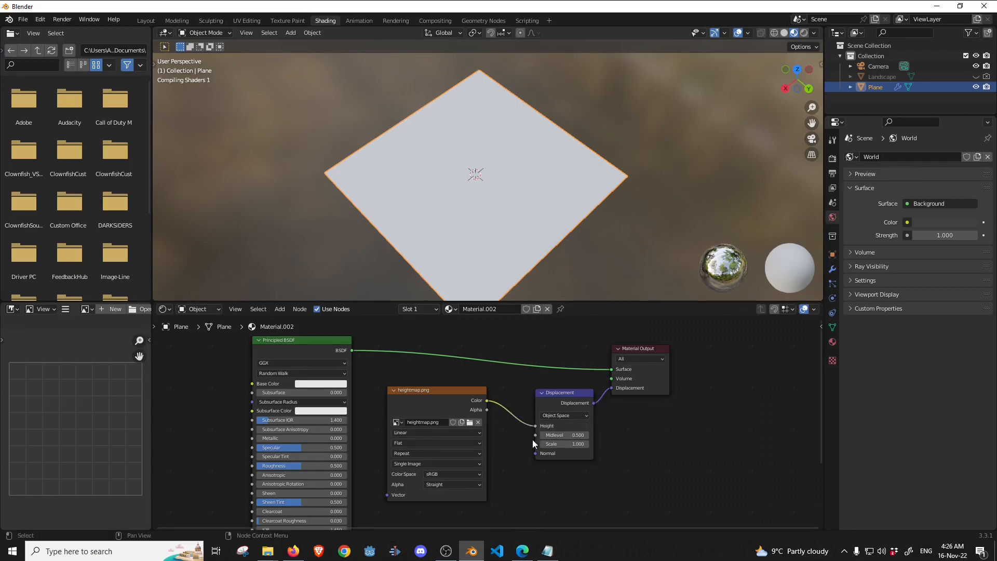
- Set the plane material's surface displacement method to Displacement and Bump
{"action": "middle_click_drag", "start_coordinate": [466, 210], "coordinate": [418, 192]}
{"action": "scroll", "coordinate": [484, 208], "scroll_direction": "up", "scroll_amount": 6}
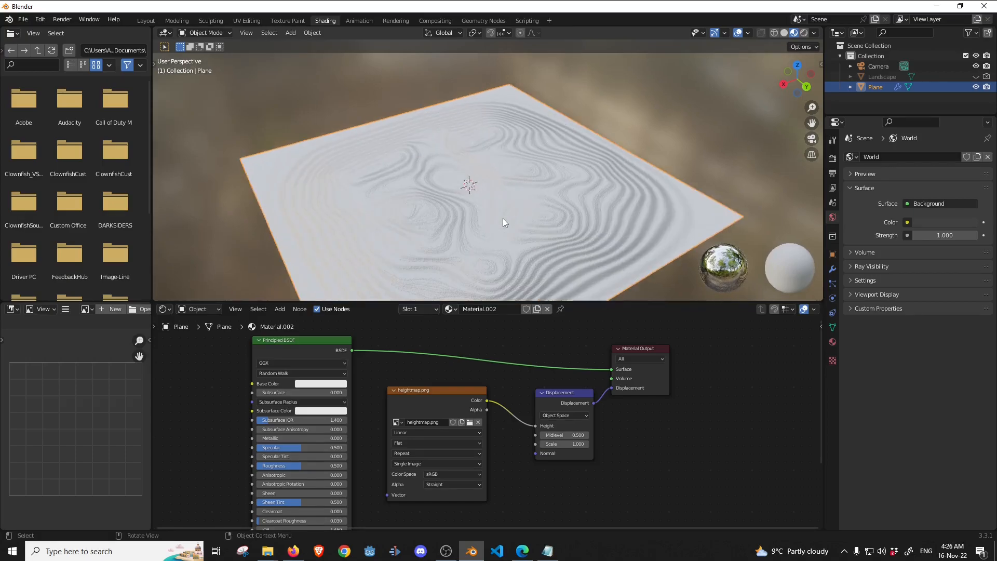
{"action": "scroll", "coordinate": [502, 218], "scroll_direction": "down", "scroll_amount": 6}
{"action": "middle_click_drag", "start_coordinate": [528, 176], "coordinate": [570, 244]}
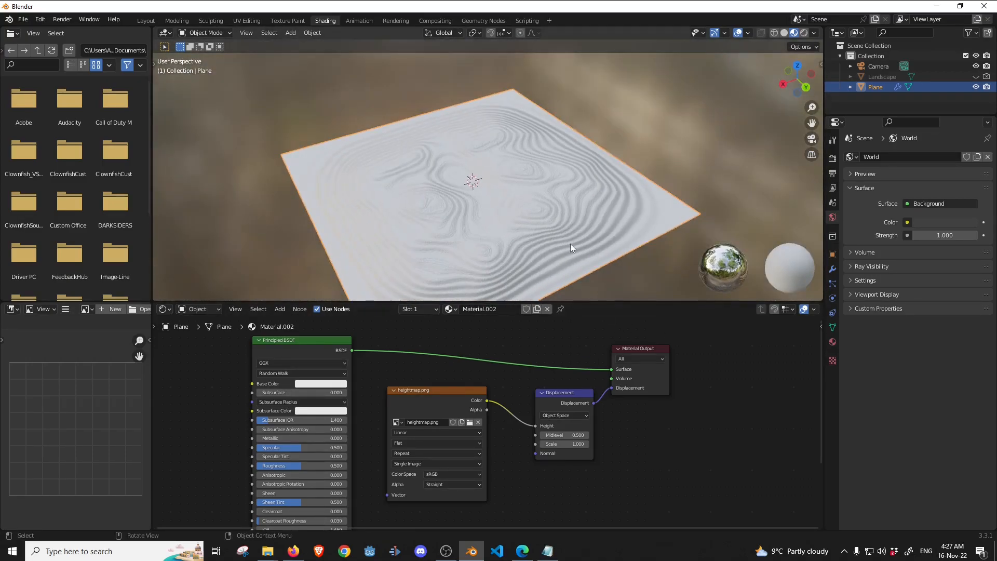
{"action": "left_click", "coordinate": [832, 341]}
{"action": "left_click", "coordinate": [864, 365]}
{"action": "left_click", "coordinate": [851, 365]}
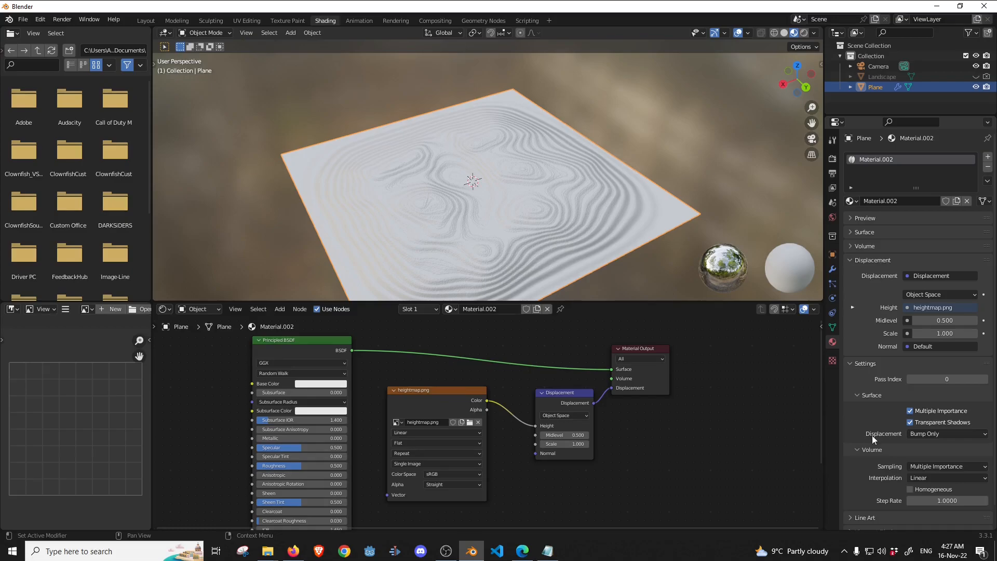
{"action": "left_click", "coordinate": [925, 434]}
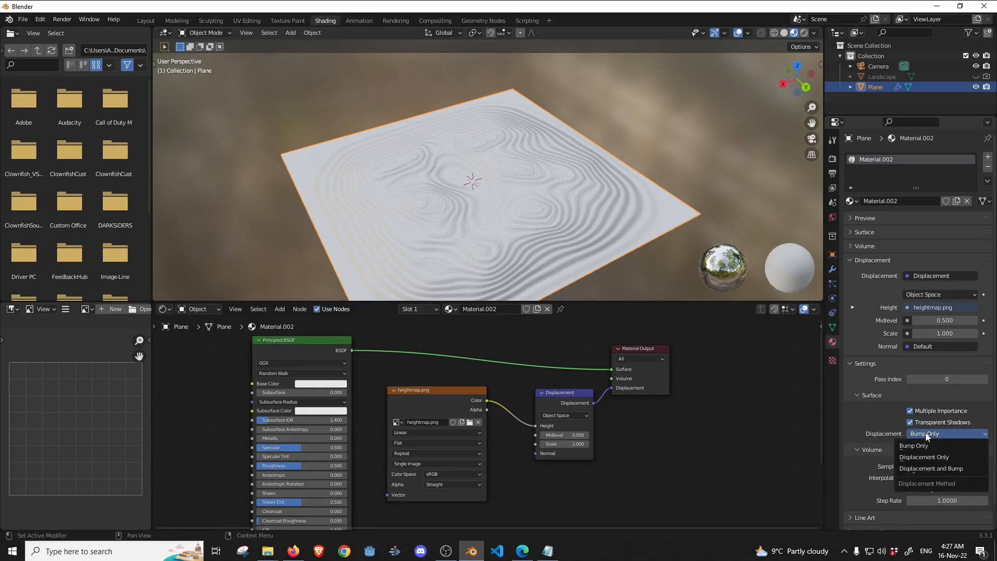
{"action": "left_click", "coordinate": [927, 468]}
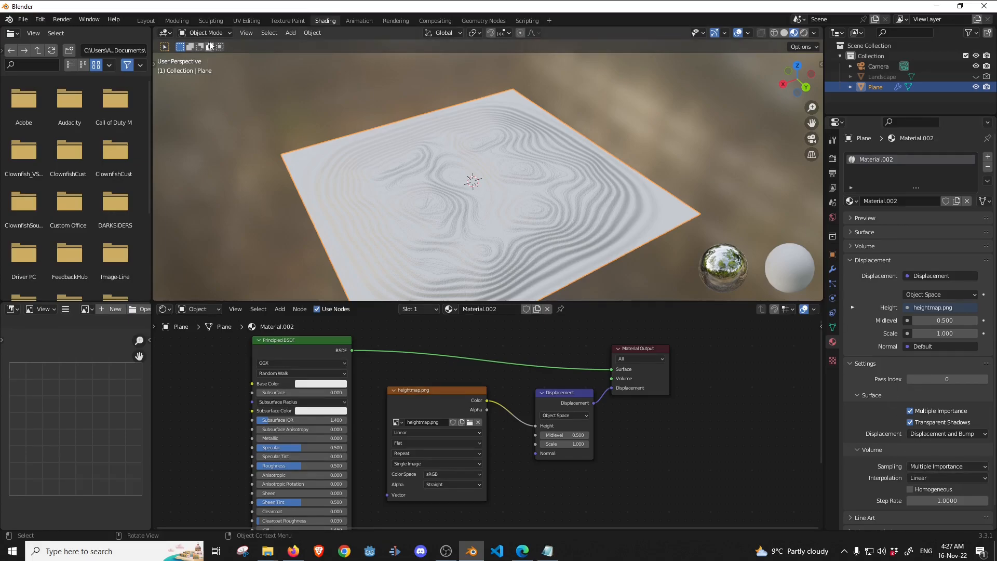
- Show the displaced plane in the Layout workspace with Rendered viewport shading
{"action": "left_click", "coordinate": [146, 20]}
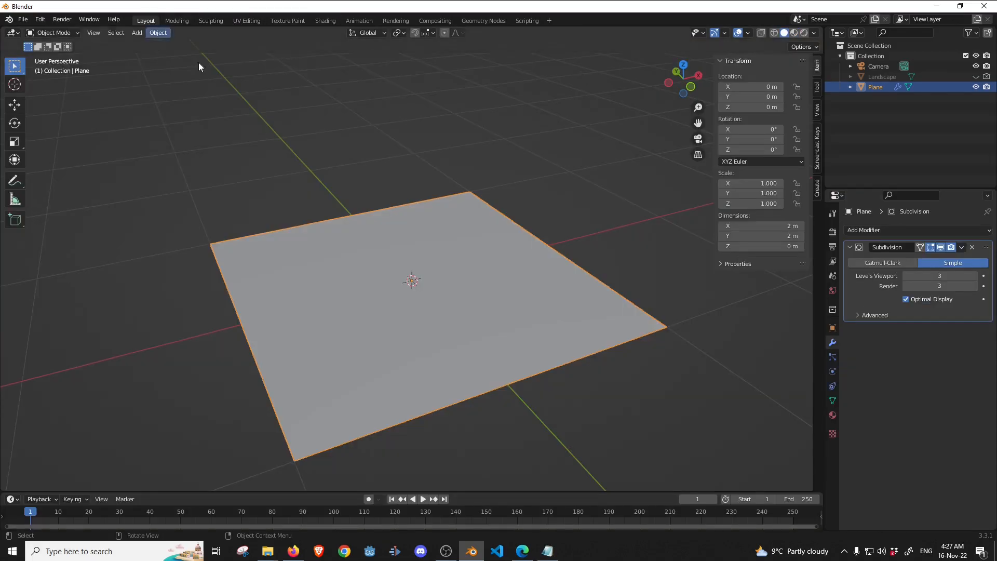
{"action": "left_click", "coordinate": [794, 33]}
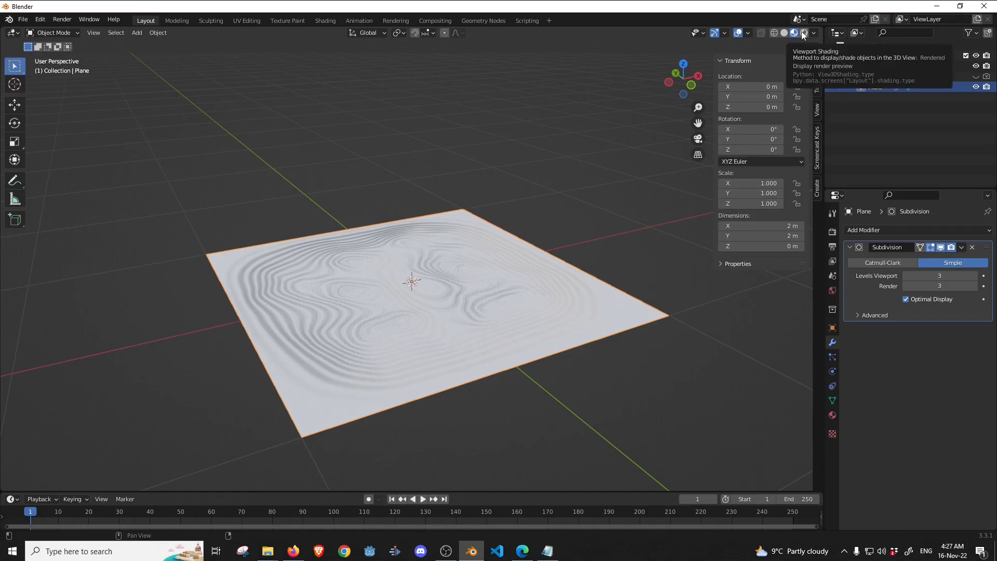
{"action": "left_click", "coordinate": [802, 33]}
{"action": "middle_click_drag", "start_coordinate": [443, 344], "coordinate": [408, 292], "text": "shift"}
- Brighten the world background to a grey with an HSV value of 0.497, and deselect the plane
{"action": "left_click", "coordinate": [833, 290]}
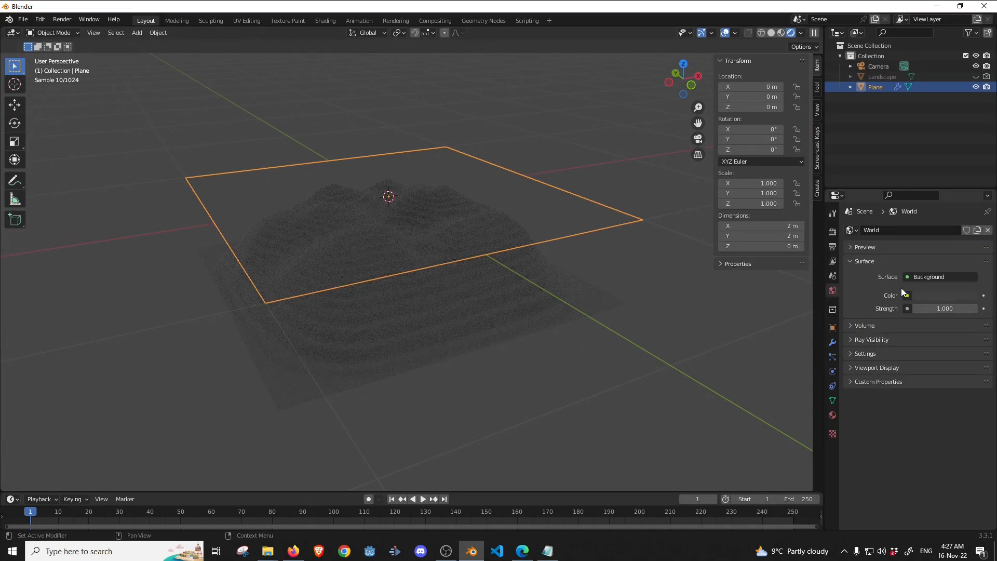
{"action": "left_click", "coordinate": [934, 296]}
{"action": "left_click", "coordinate": [973, 179]}
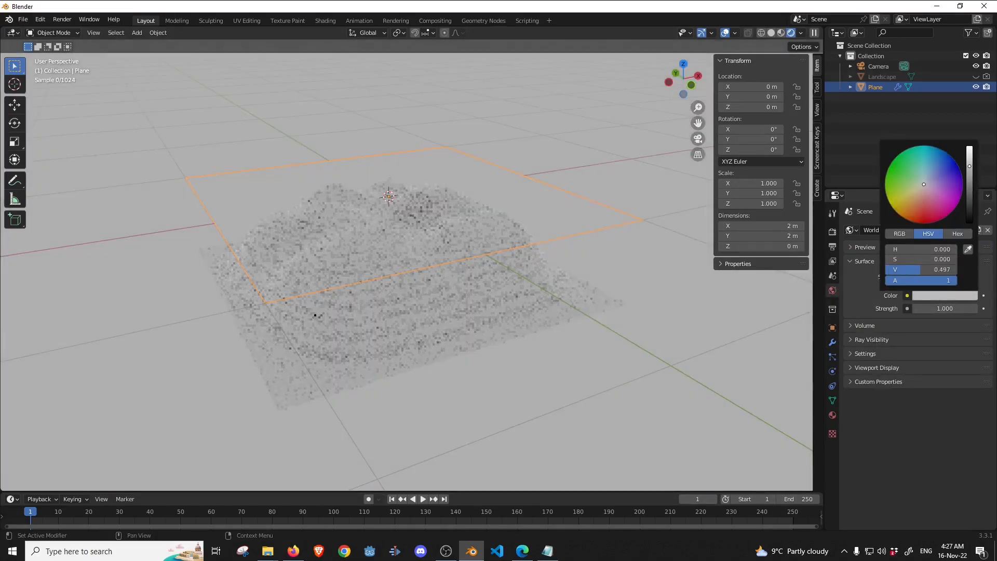
{"action": "middle_click_drag", "start_coordinate": [249, 329], "coordinate": [391, 299]}
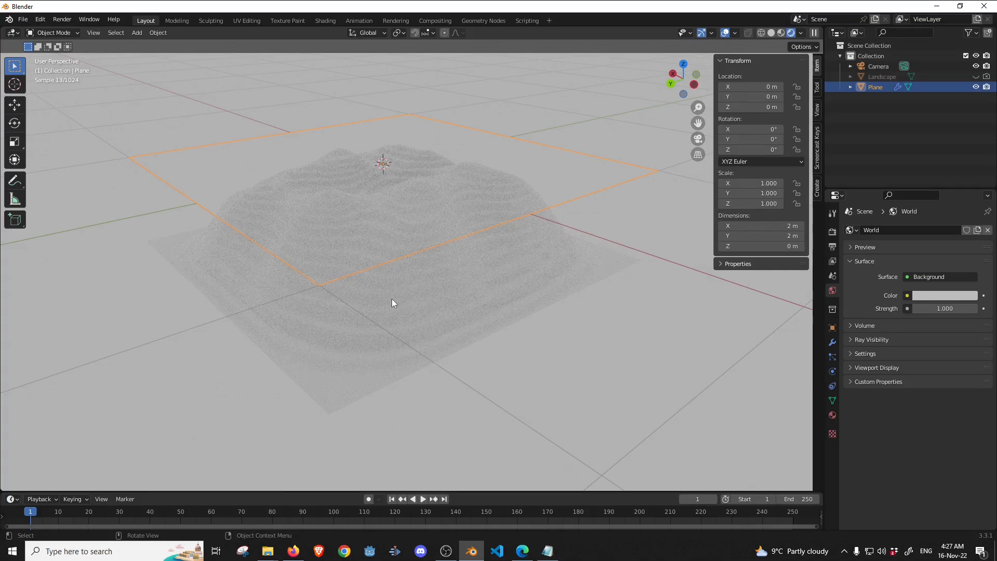
{"action": "scroll", "coordinate": [391, 299], "scroll_direction": "up", "scroll_amount": 3}
{"action": "scroll", "coordinate": [395, 299], "scroll_direction": "down", "scroll_amount": 5}
{"action": "middle_click_drag", "start_coordinate": [396, 299], "coordinate": [374, 319]}
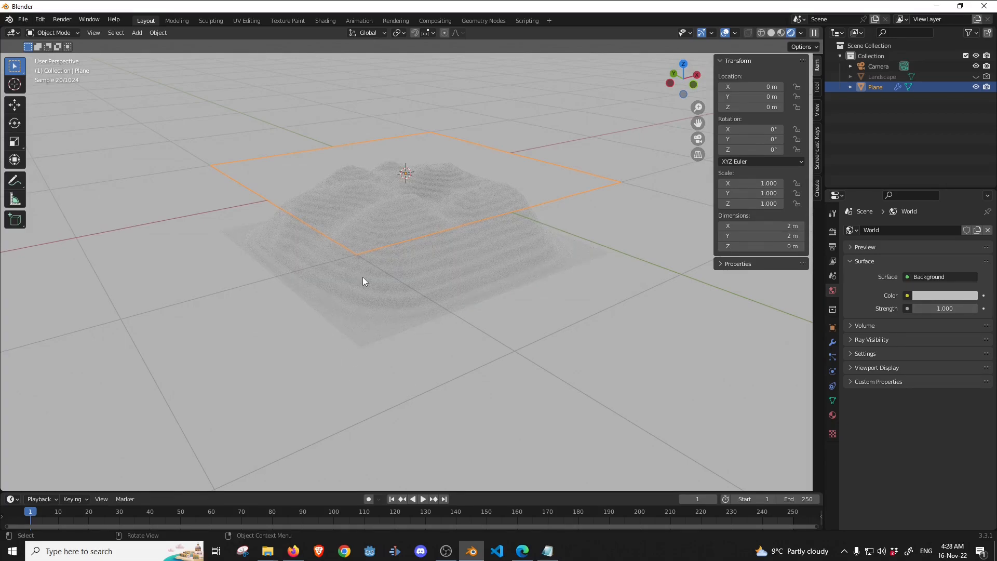
{"action": "left_click", "coordinate": [419, 276]}
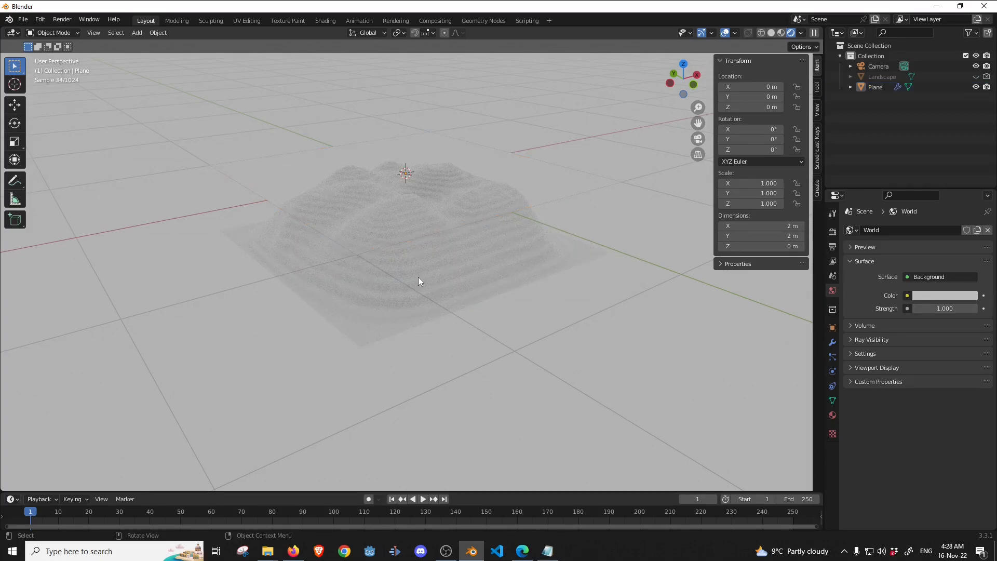
- Give the plane's material an orange Base Color with hue 0.034 and value 0.800
{"action": "left_click", "coordinate": [833, 416]}
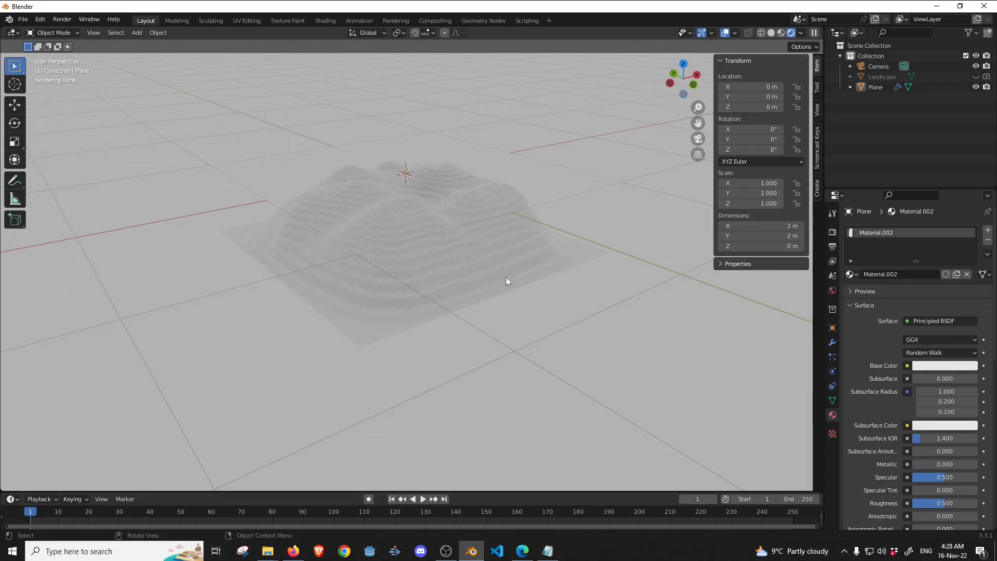
{"action": "left_click", "coordinate": [944, 366]}
{"action": "left_click", "coordinate": [913, 281]}
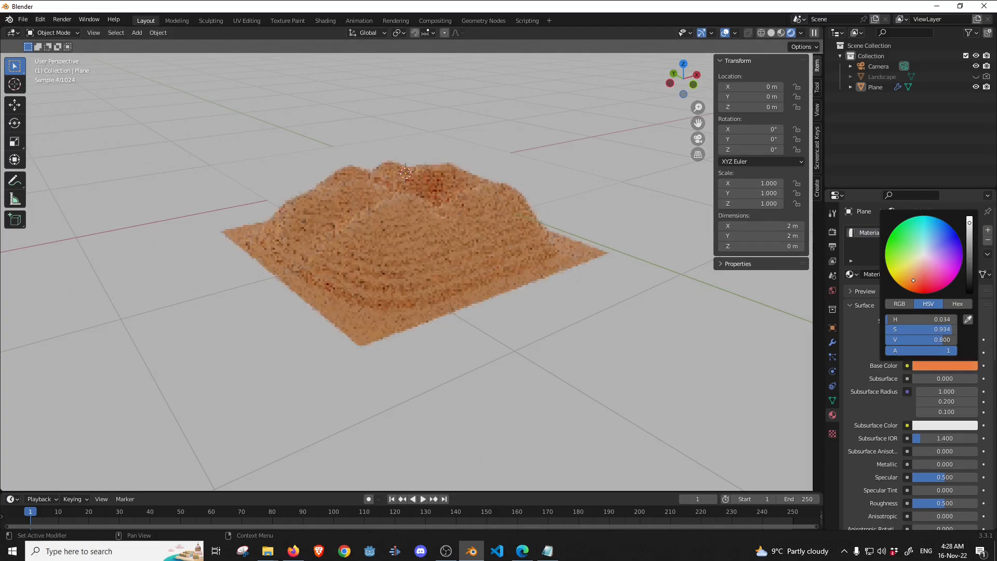
{"action": "scroll", "coordinate": [405, 278], "scroll_direction": "up", "scroll_amount": 4}
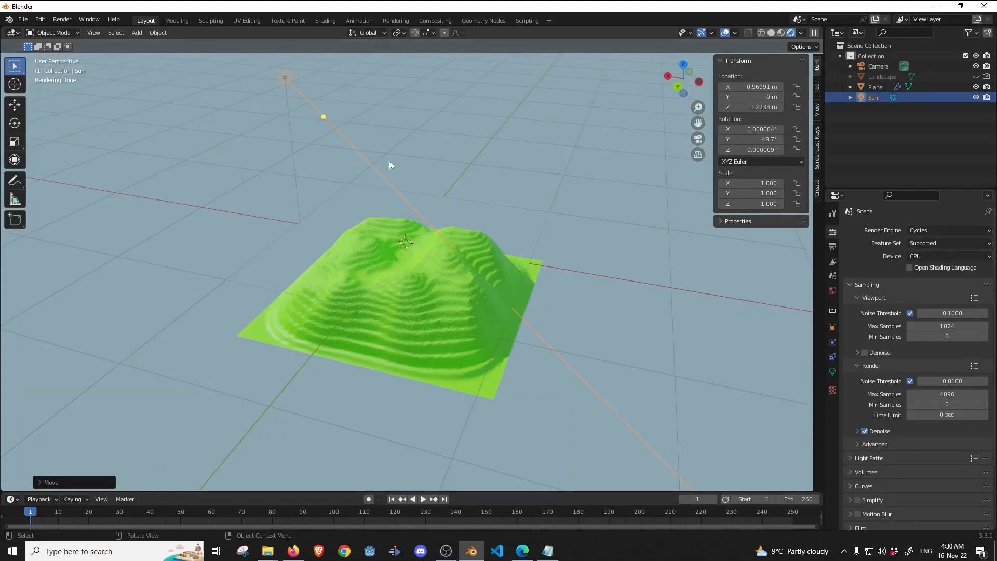
- Select the plane, check it in Material Preview and Solid shading, and show it in Rendered shading with the Eevee render engine
{"action": "left_click", "coordinate": [832, 291]}
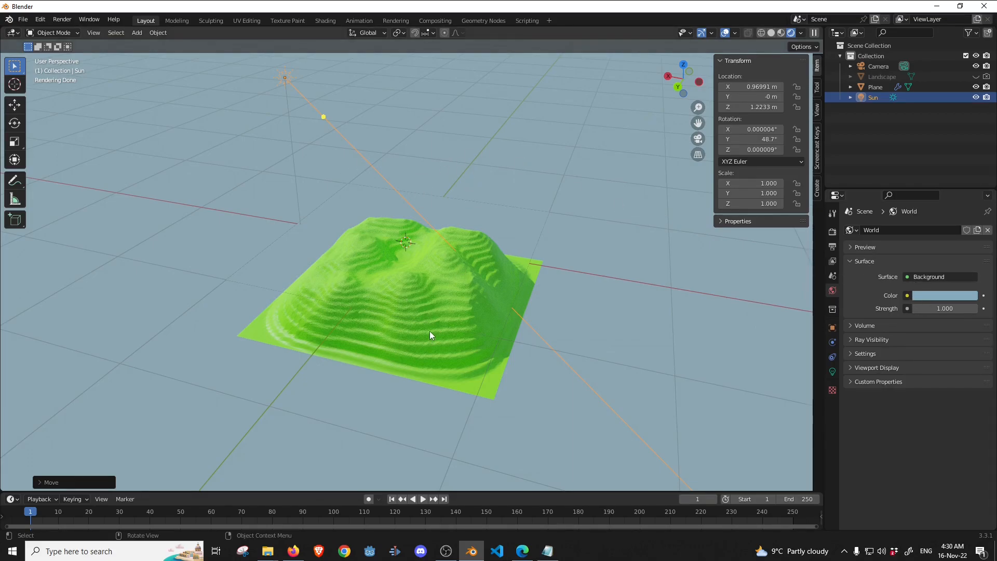
{"action": "left_click", "coordinate": [412, 260]}
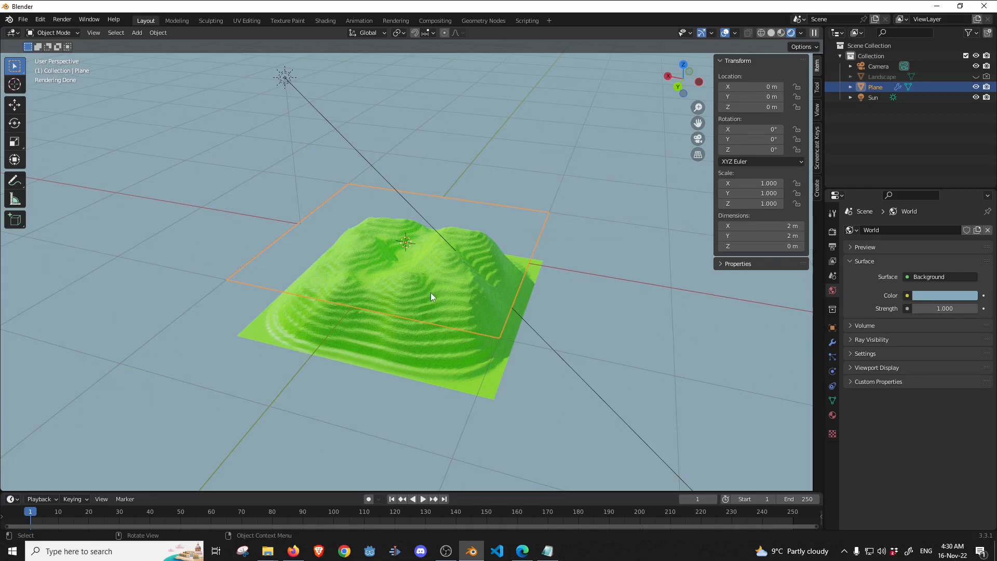
{"action": "left_click", "coordinate": [781, 33]}
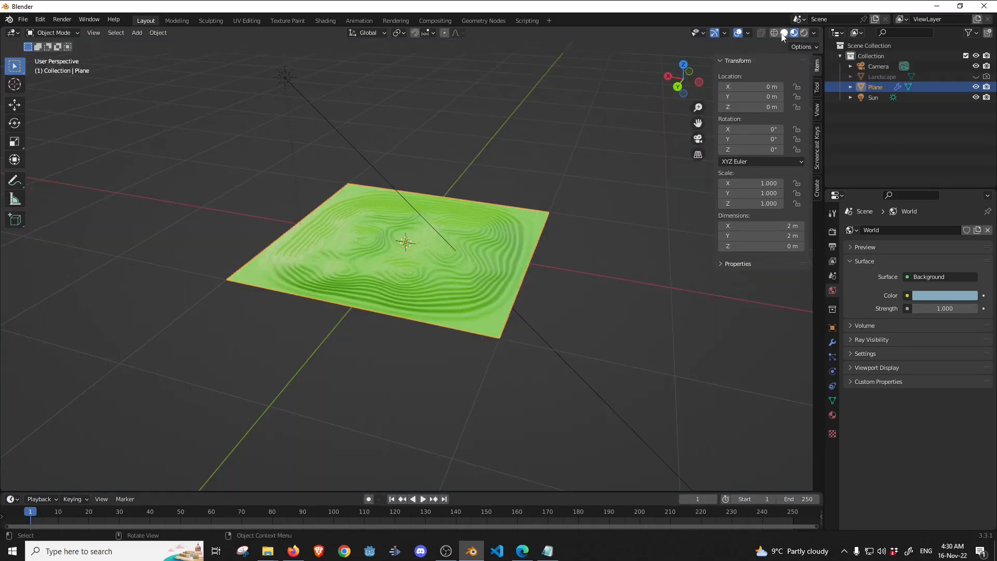
{"action": "left_click", "coordinate": [784, 34]}
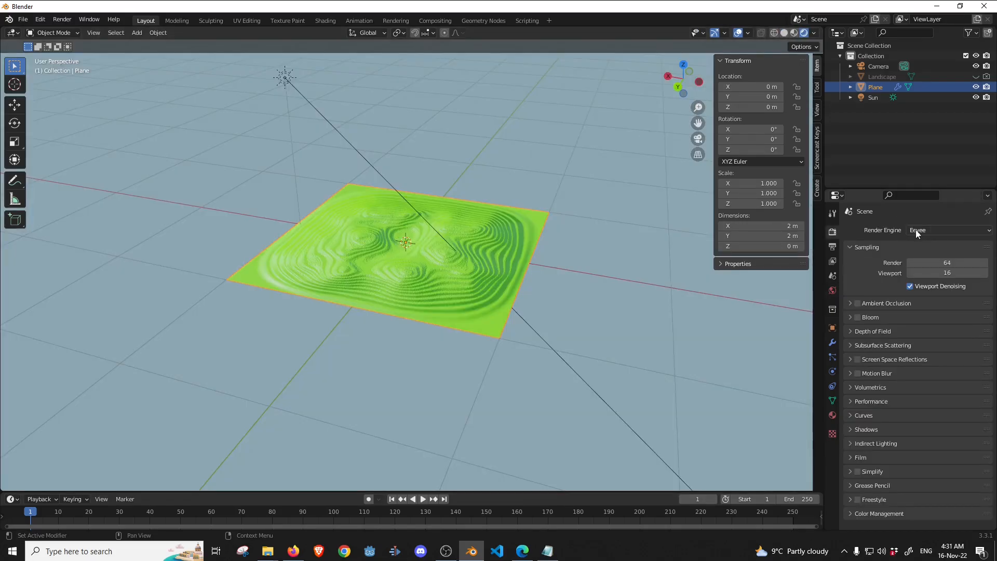
{"action": "mouse_move", "coordinate": [436, 285]}
{"action": "middle_mouse_down"}
{"action": "mouse_move", "coordinate": [440, 259]}
{"action": "mouse_move", "coordinate": [429, 285]}
{"action": "middle_mouse_up"}
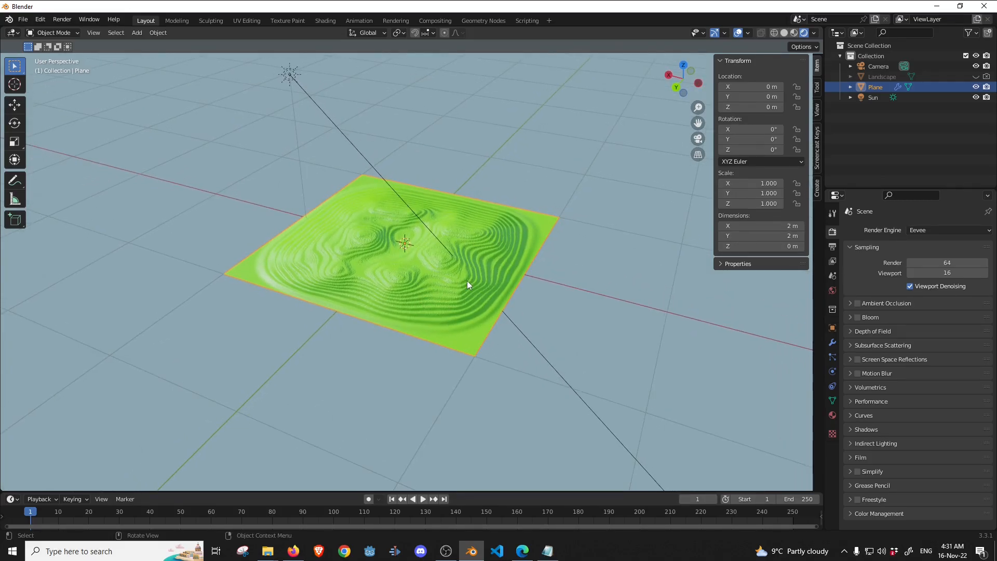
- Add a Displace modifier below the plane's Subdivision modifier and give it a new texture
{"action": "left_click", "coordinate": [833, 343]}
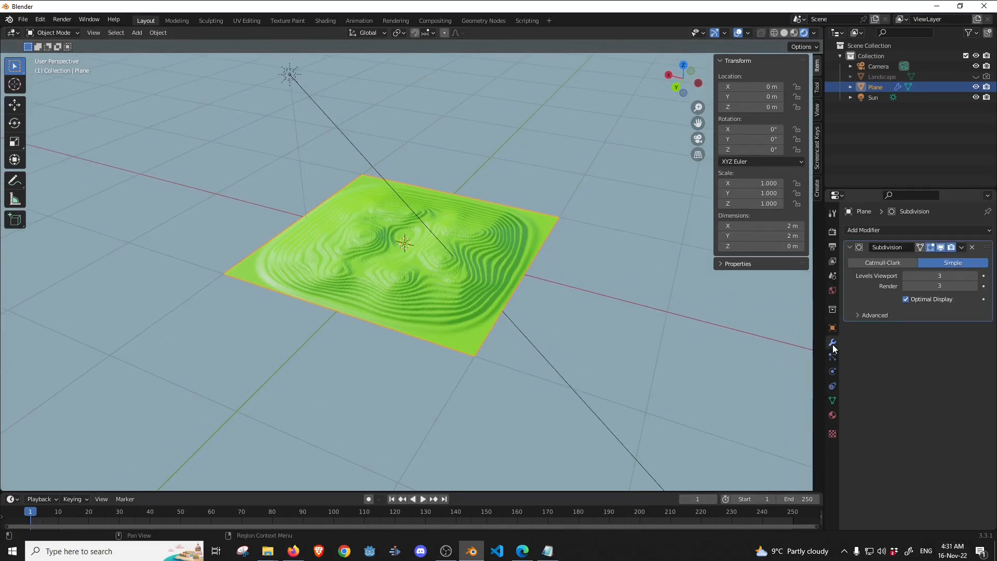
{"action": "left_click", "coordinate": [857, 230]}
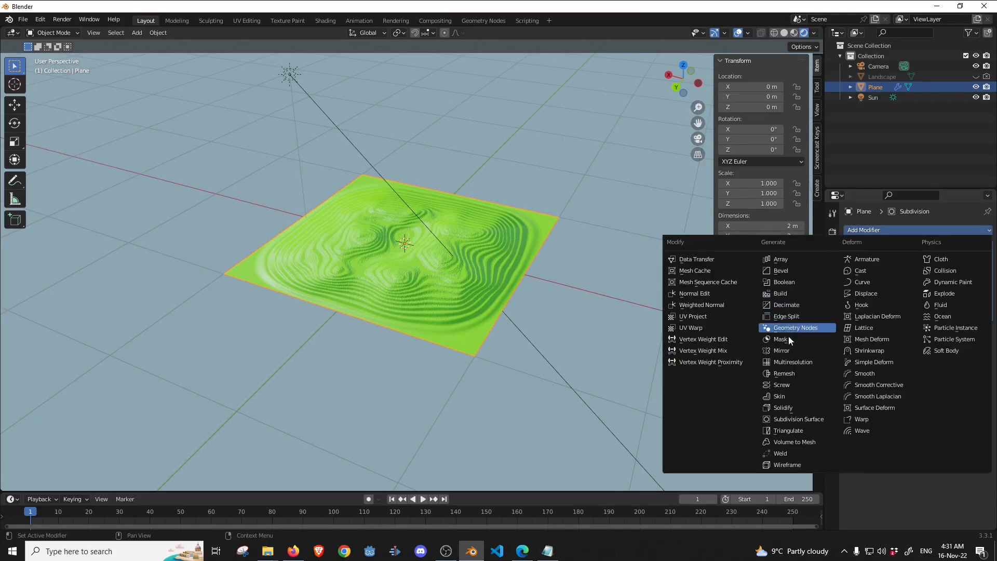
{"action": "left_click", "coordinate": [872, 293]}
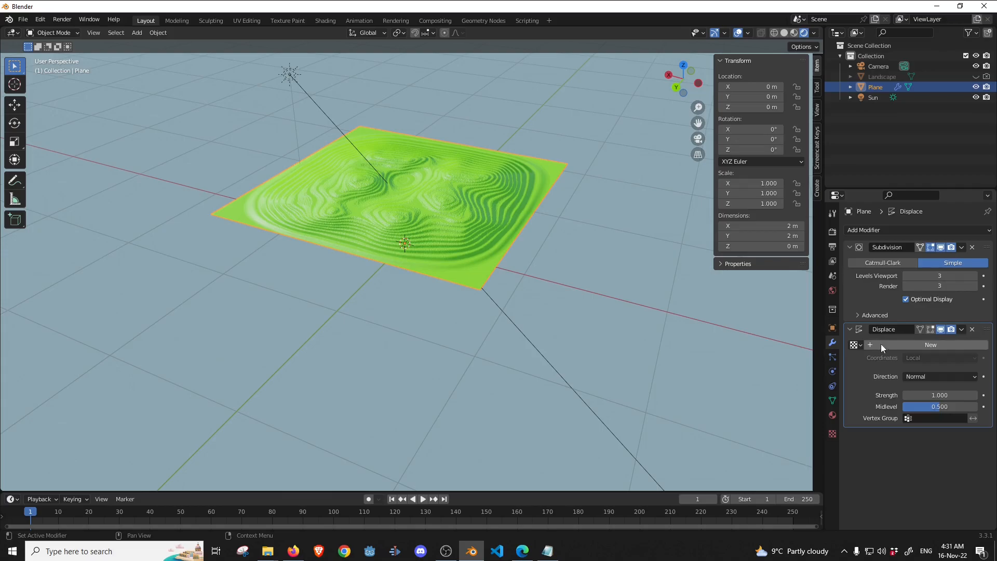
{"action": "left_click", "coordinate": [855, 345]}
{"action": "left_click", "coordinate": [874, 344]}
- Load heightmap.png as the image of the Displace modifier's texture
{"action": "left_click", "coordinate": [832, 434]}
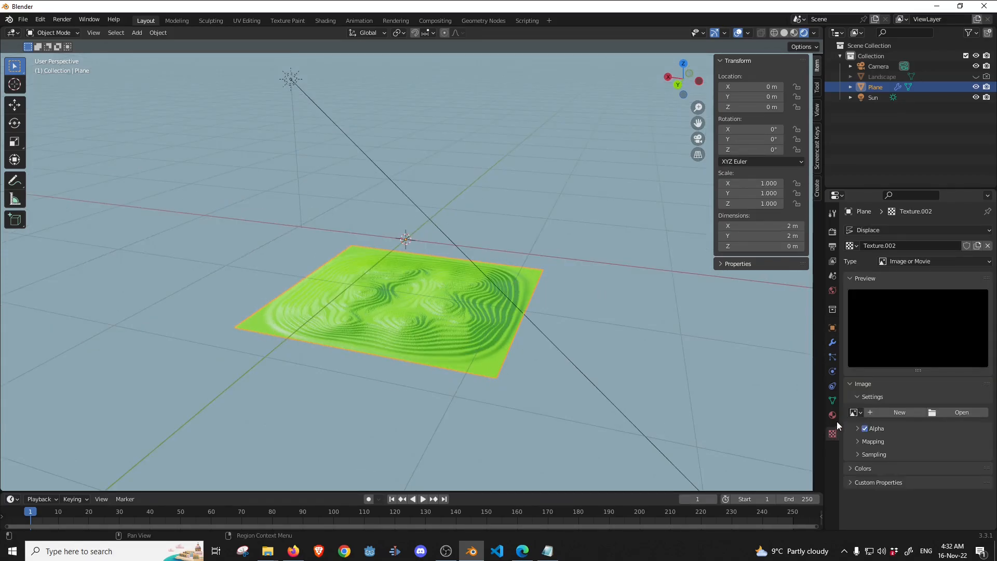
{"action": "left_click", "coordinate": [961, 413]}
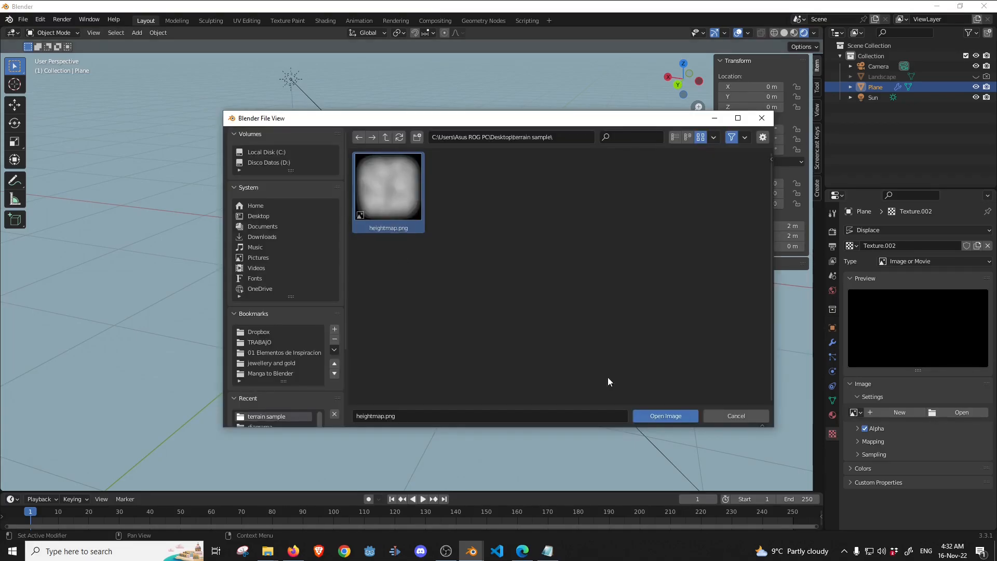
{"action": "left_click", "coordinate": [659, 416]}
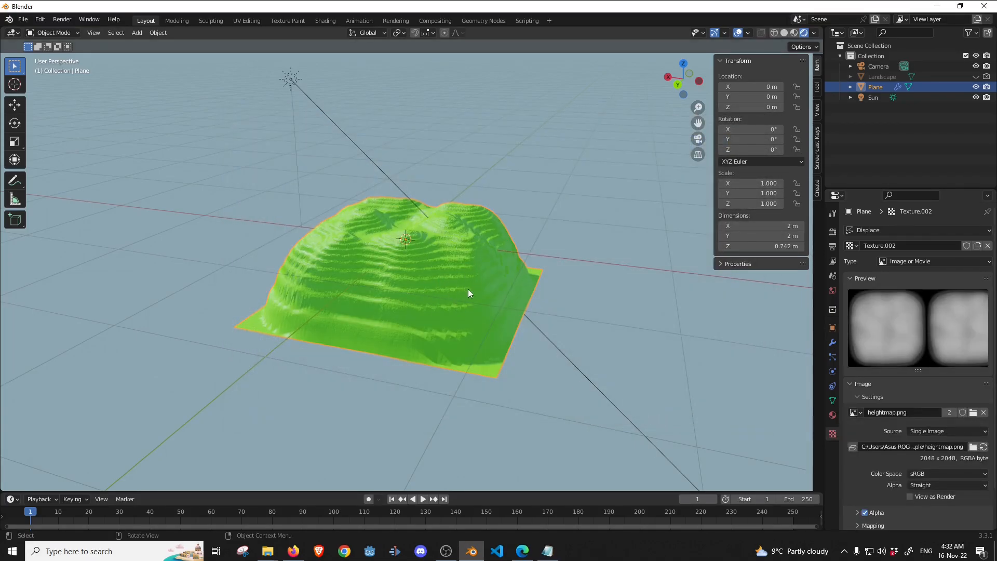
- Switch the Displace modifier's texture to Texture.001 and back to the heightmap texture, Texture.002
{"action": "left_click", "coordinate": [832, 415]}
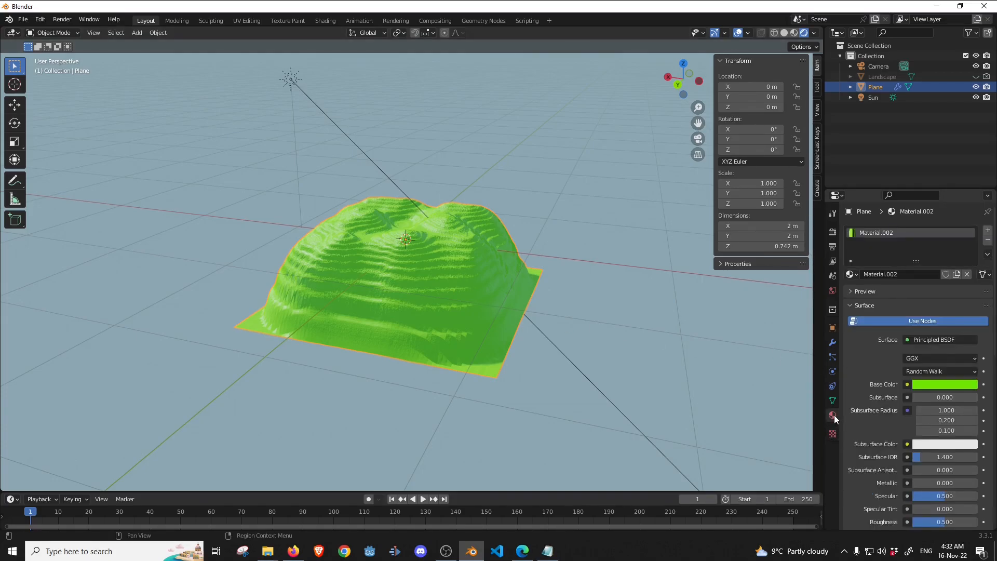
{"action": "left_click", "coordinate": [832, 343]}
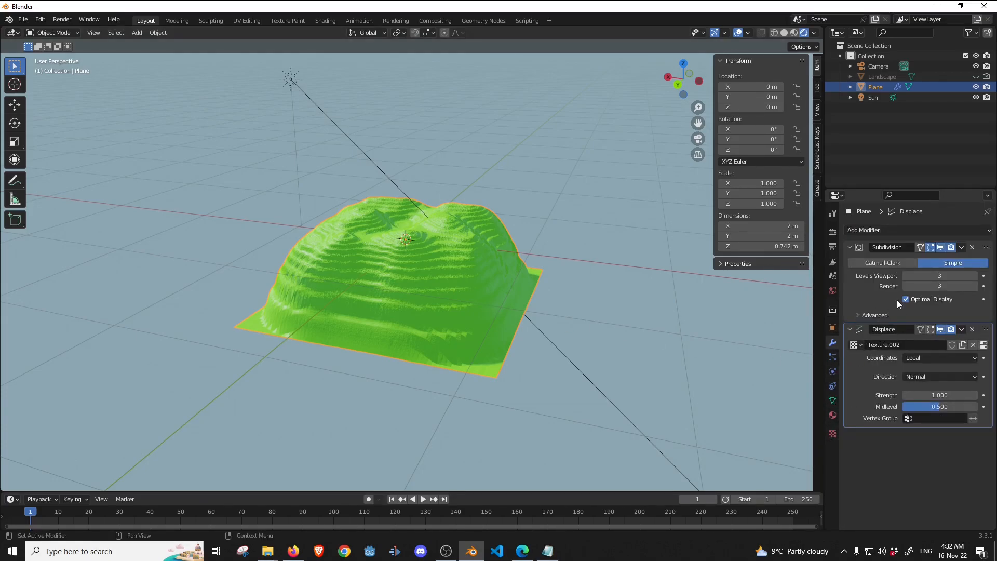
{"action": "left_click", "coordinate": [855, 345]}
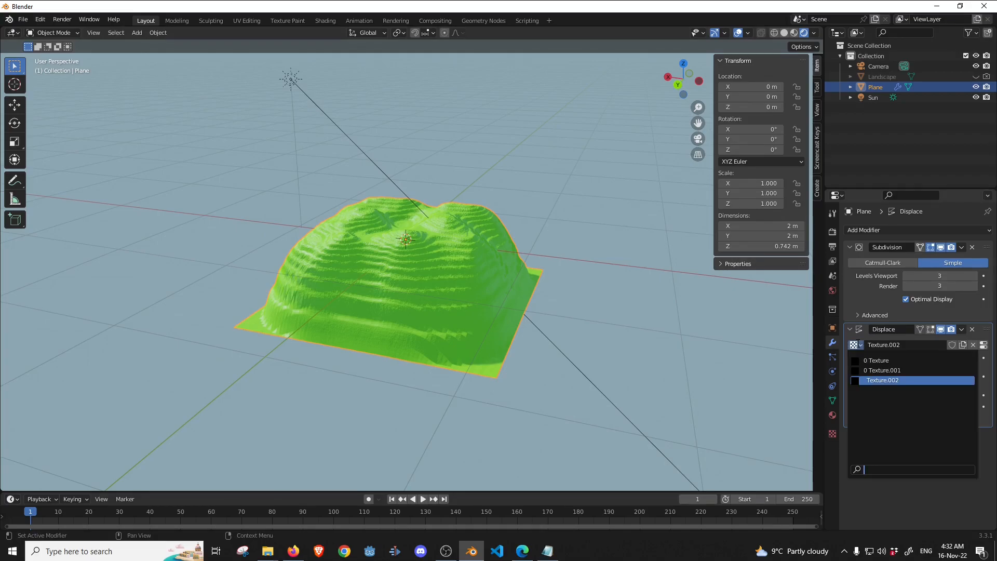
{"action": "left_click", "coordinate": [867, 381]}
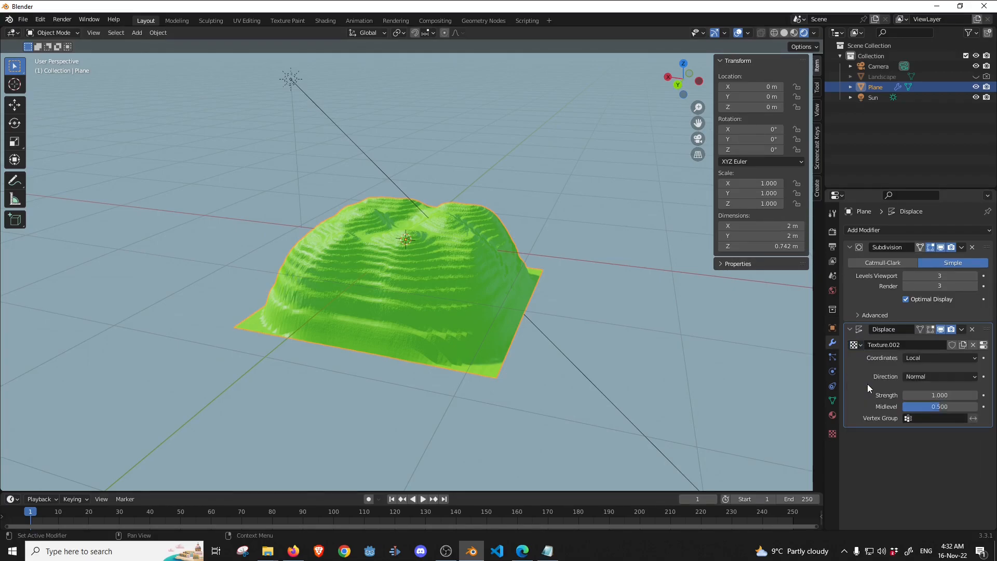
{"action": "left_click", "coordinate": [856, 346]}
{"action": "left_click", "coordinate": [882, 371]}
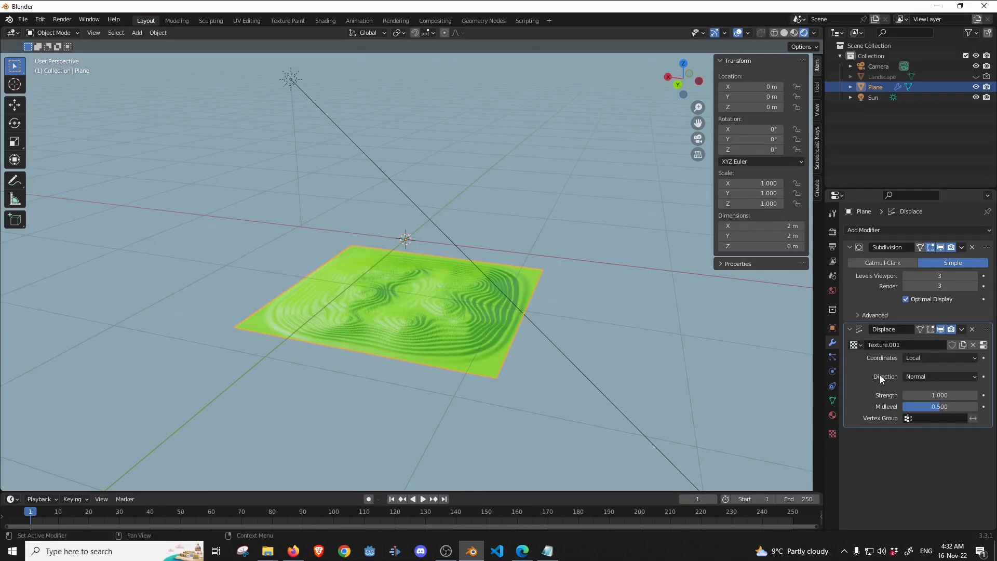
{"action": "left_click", "coordinate": [857, 347]}
{"action": "left_click", "coordinate": [885, 380]}
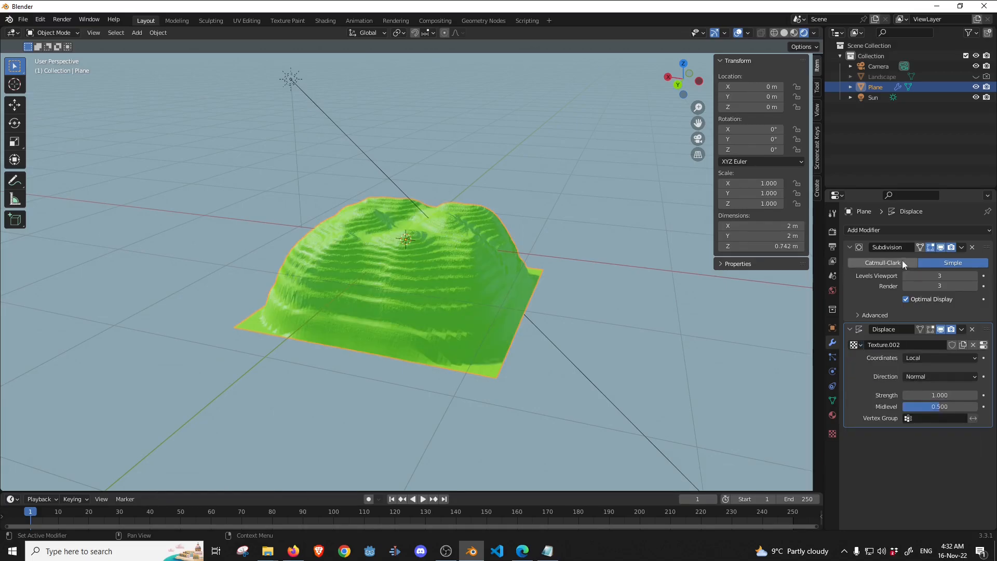
- Compare the displaced terrain in Solid, Material Preview and Rendered shading, and examine its surface up close and from several sides
{"action": "middle_click_drag", "start_coordinate": [384, 296], "coordinate": [359, 302]}
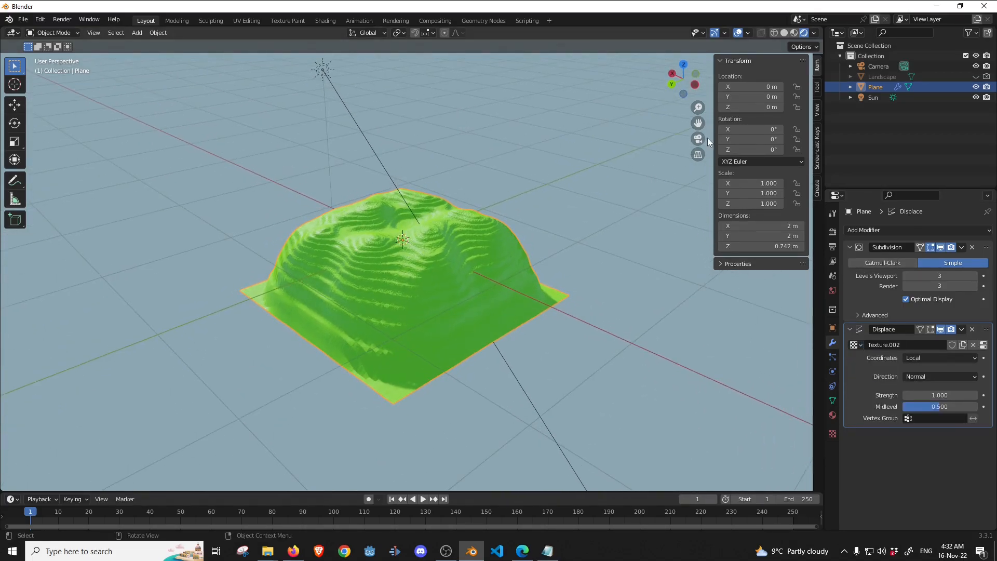
{"action": "left_click", "coordinate": [784, 32]}
{"action": "left_click", "coordinate": [794, 33]}
{"action": "left_click", "coordinate": [784, 33]}
{"action": "middle_click_drag", "start_coordinate": [467, 254], "coordinate": [597, 239]}
{"action": "left_click", "coordinate": [803, 33]}
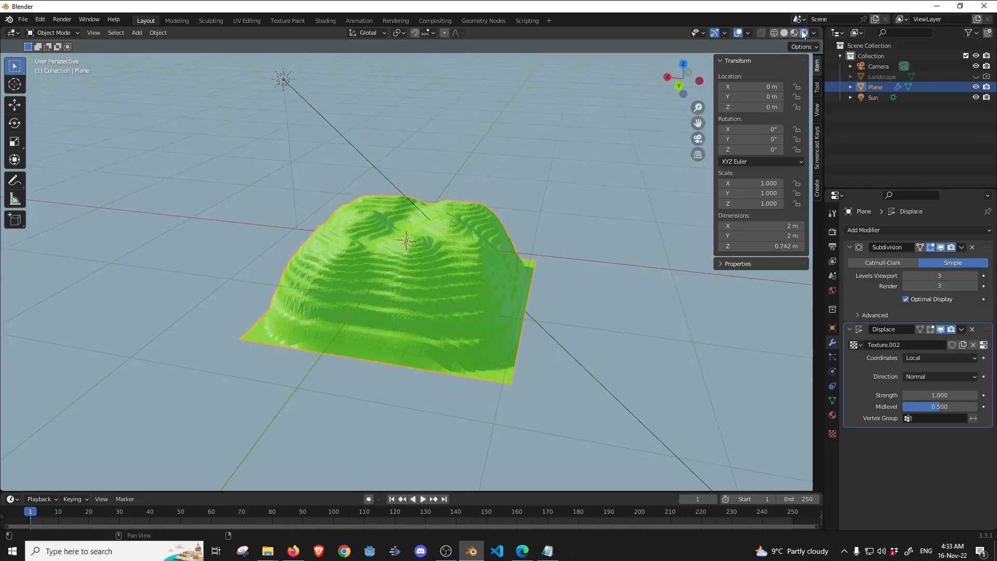
{"action": "scroll", "coordinate": [405, 273], "scroll_direction": "up", "scroll_amount": 2}
{"action": "scroll", "coordinate": [412, 291], "scroll_direction": "up", "scroll_amount": 3}
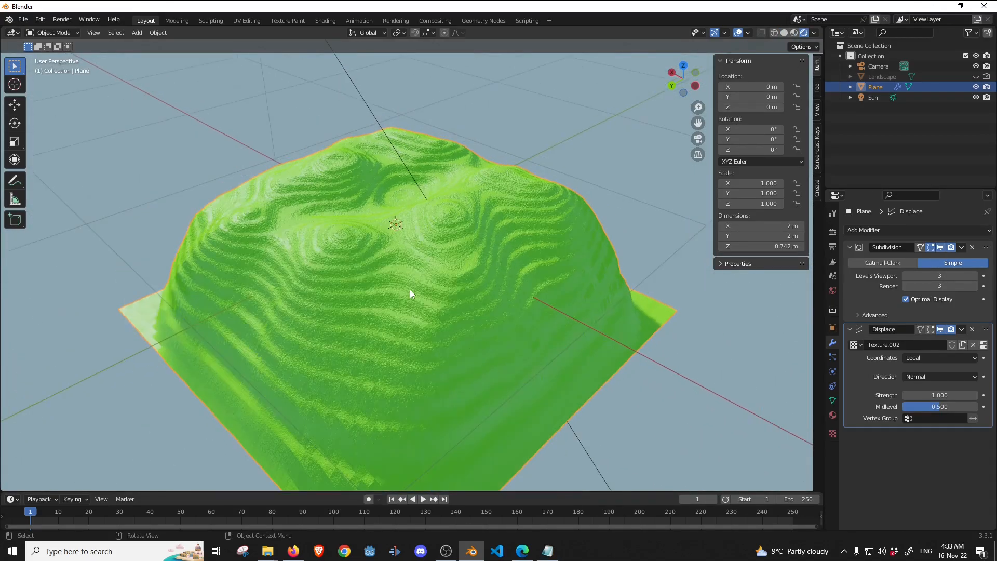
{"action": "scroll", "coordinate": [408, 269], "scroll_direction": "up", "scroll_amount": 7}
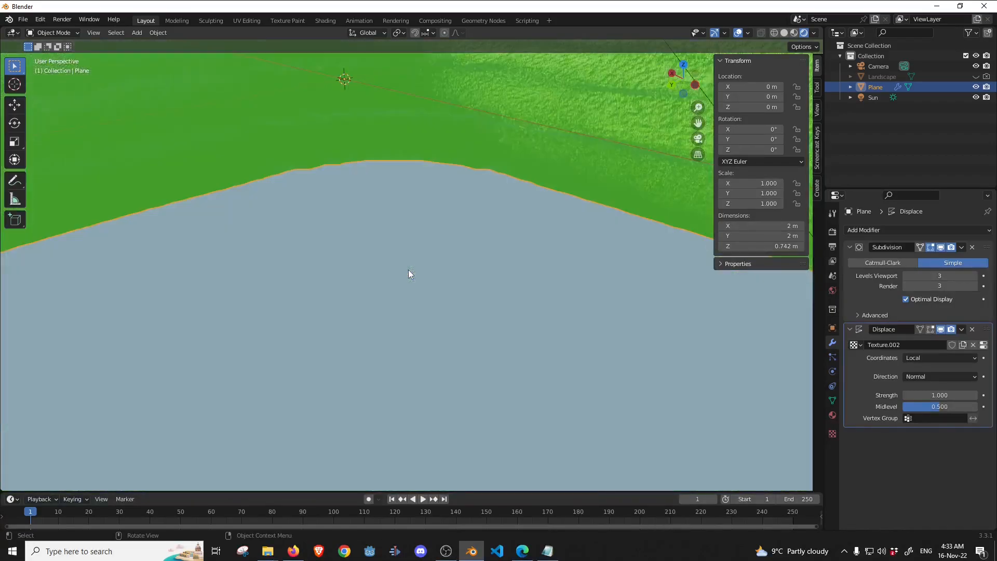
{"action": "scroll", "coordinate": [408, 269], "scroll_direction": "down", "scroll_amount": 9}
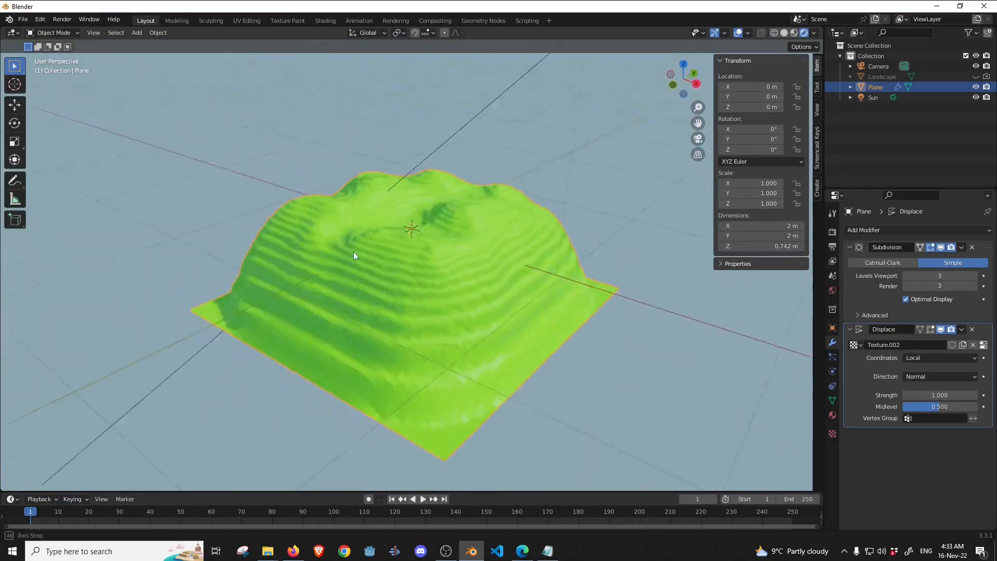